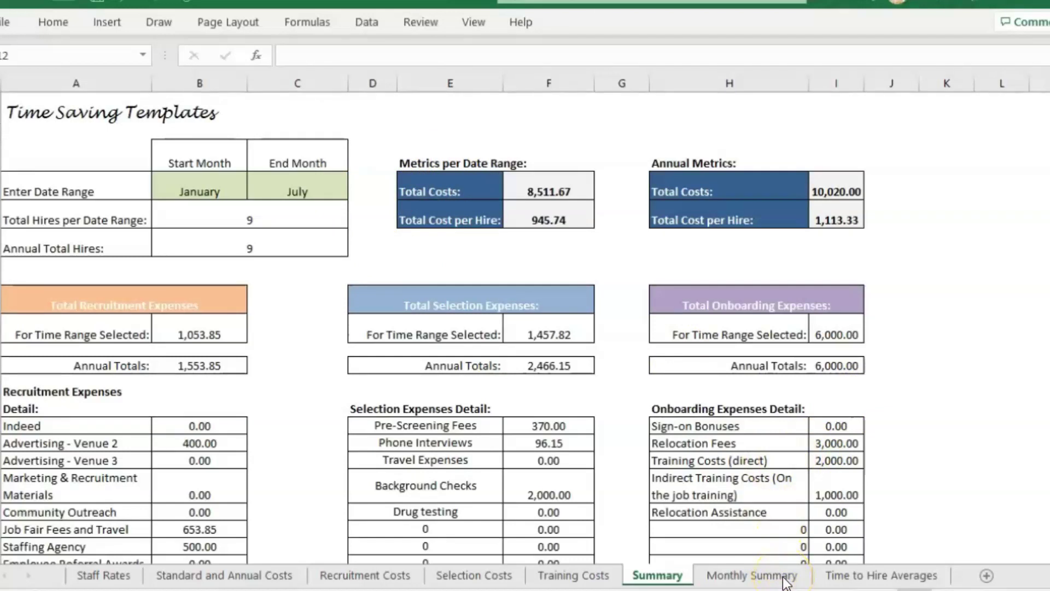
Step: View the Monthly Summary table: 50 reviewed, 9 hired, 10,020.00 expenses, 1,113.33 cost per hire
{"action": "left_click", "coordinate": [760, 568]}
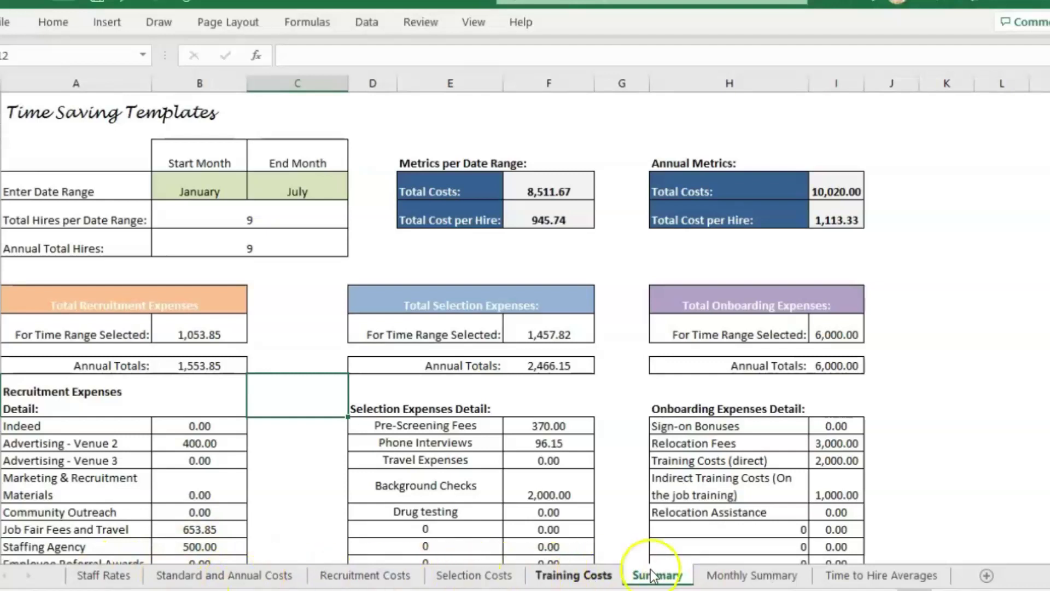
{"action": "left_click", "coordinate": [697, 575]}
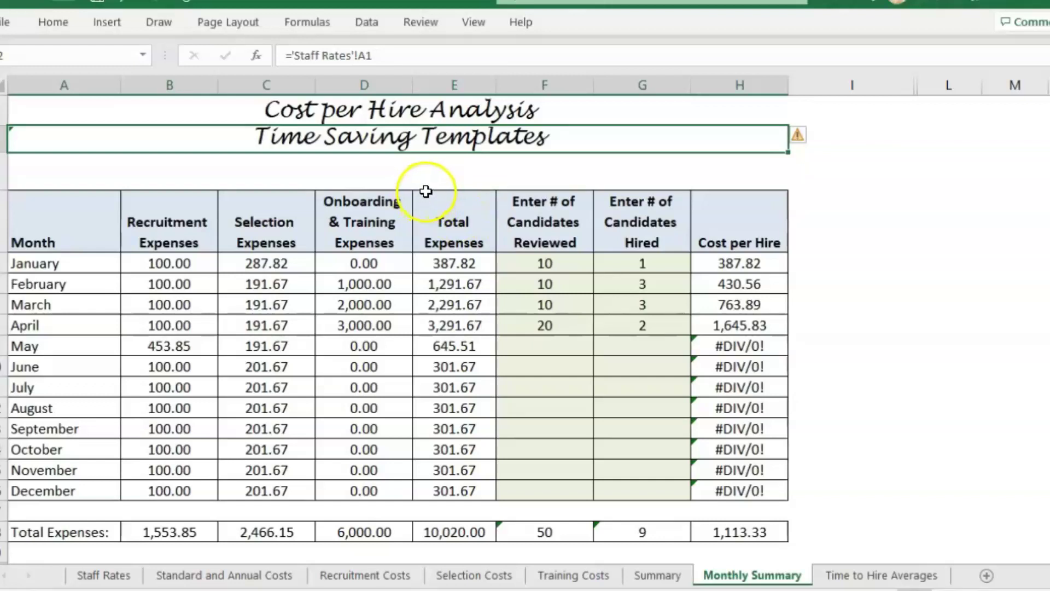
{"action": "left_click", "coordinate": [604, 181]}
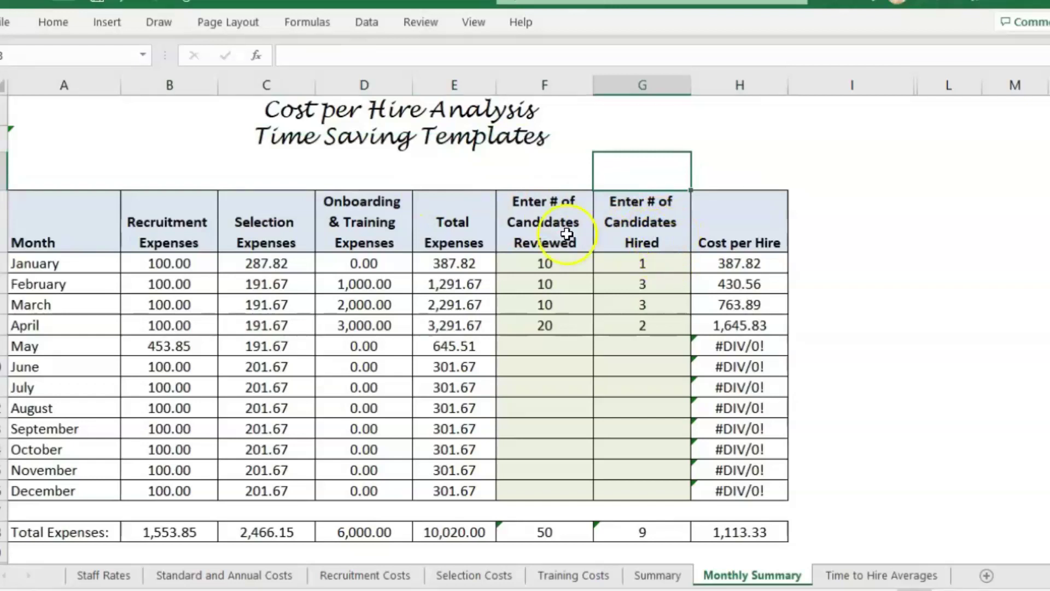
{"action": "left_click", "coordinate": [810, 222]}
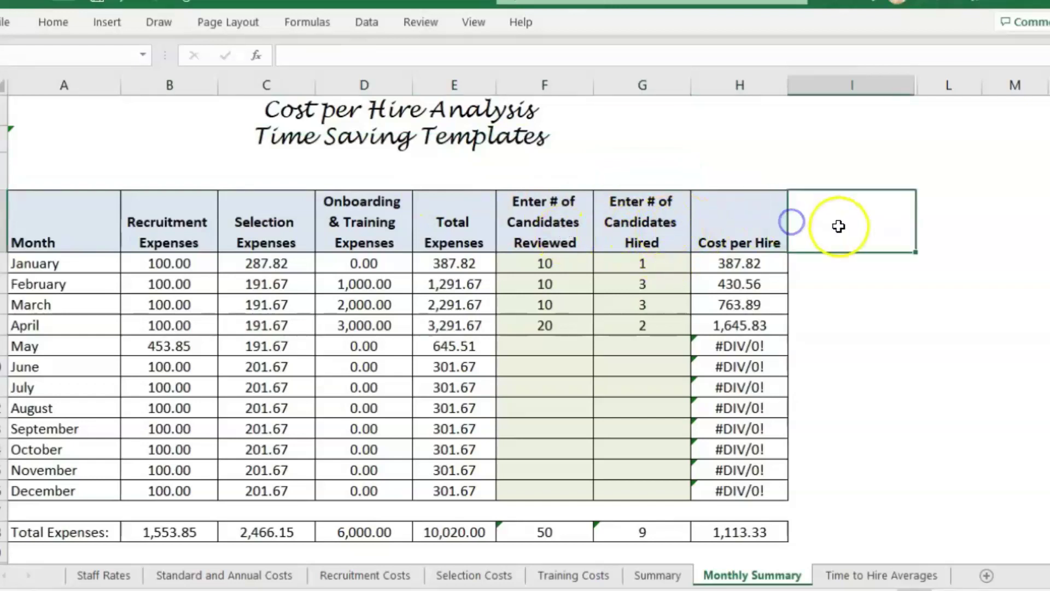
{"action": "left_click", "coordinate": [756, 85]}
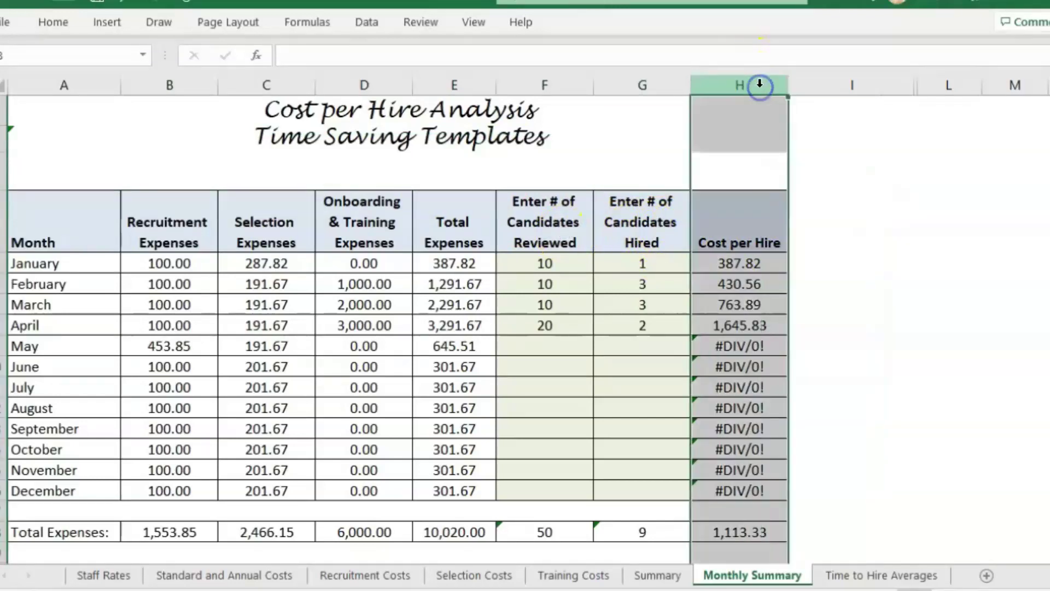
{"action": "left_click", "coordinate": [832, 514]}
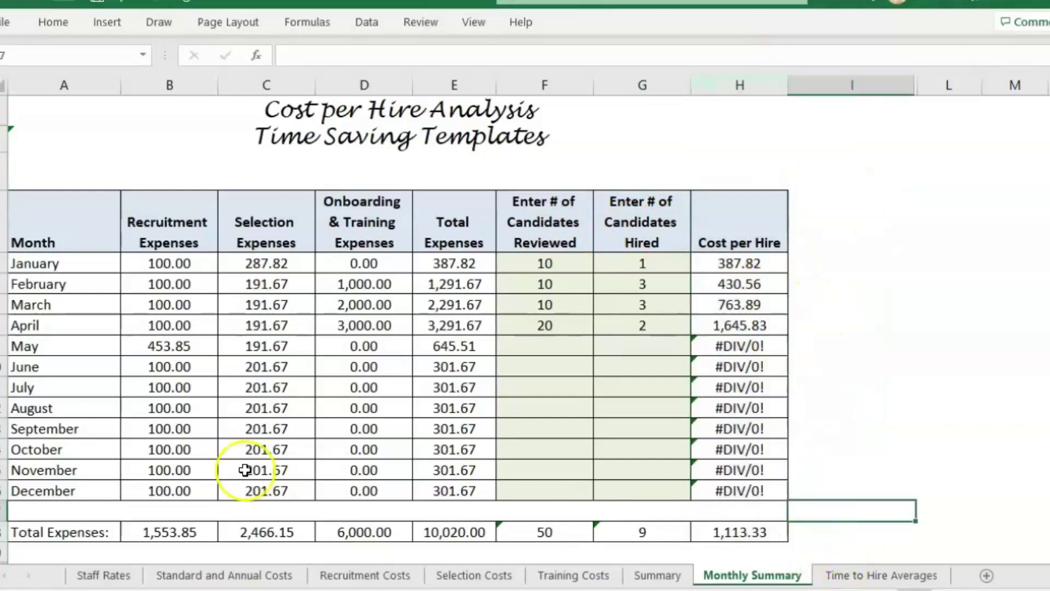
{"action": "left_click", "coordinate": [839, 535]}
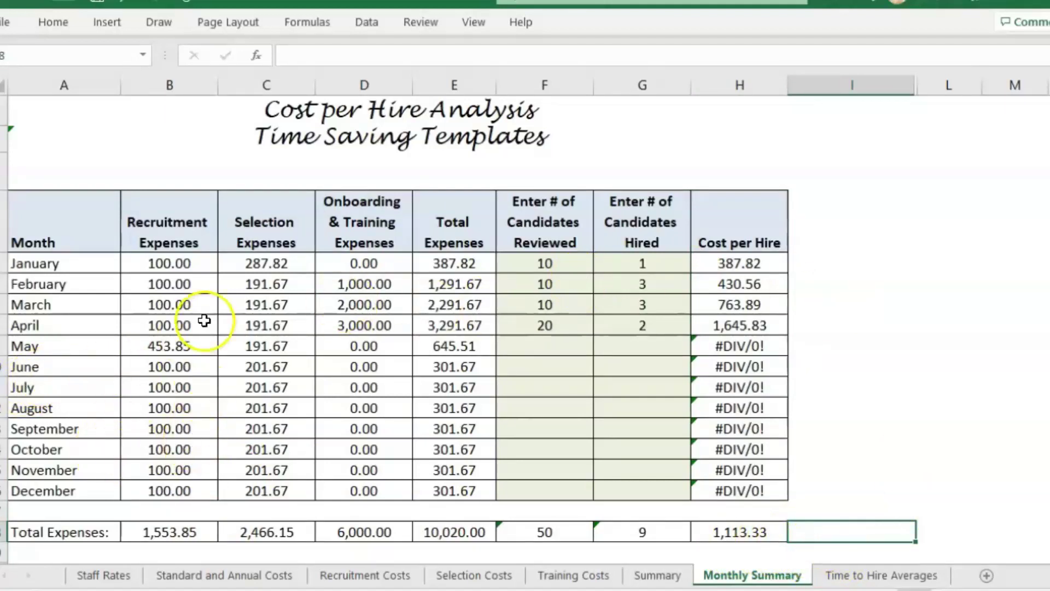
Step: On the Summary sheet, drag the C/D border to make column C slightly narrower
{"action": "left_click", "coordinate": [670, 576]}
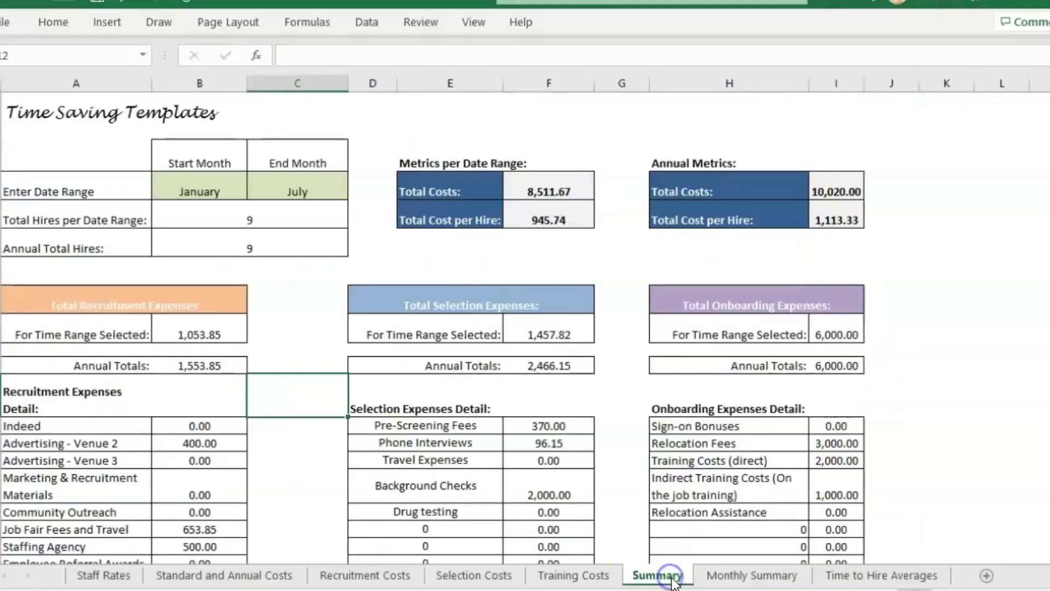
{"action": "left_click", "coordinate": [752, 576]}
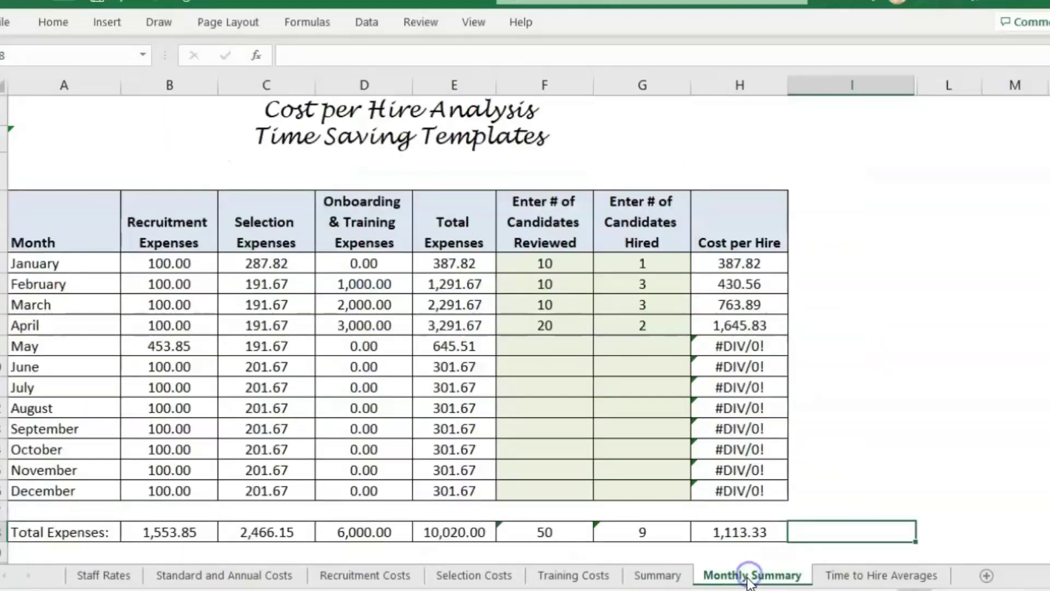
{"action": "left_click", "coordinate": [659, 576]}
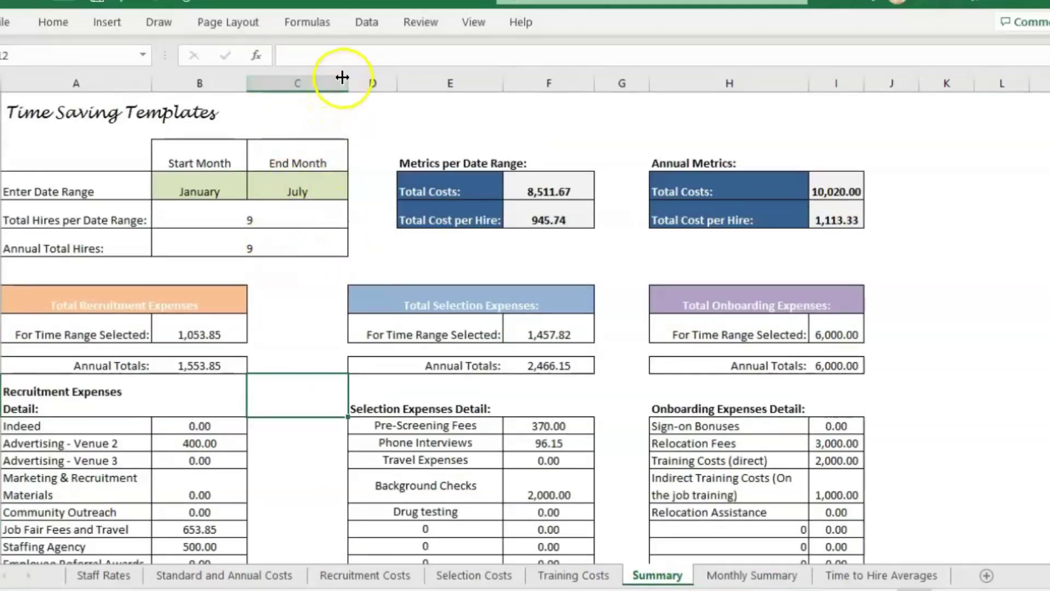
{"action": "left_click_drag", "start_coordinate": [345, 76], "coordinate": [334, 76]}
{"action": "left_click", "coordinate": [188, 264]}
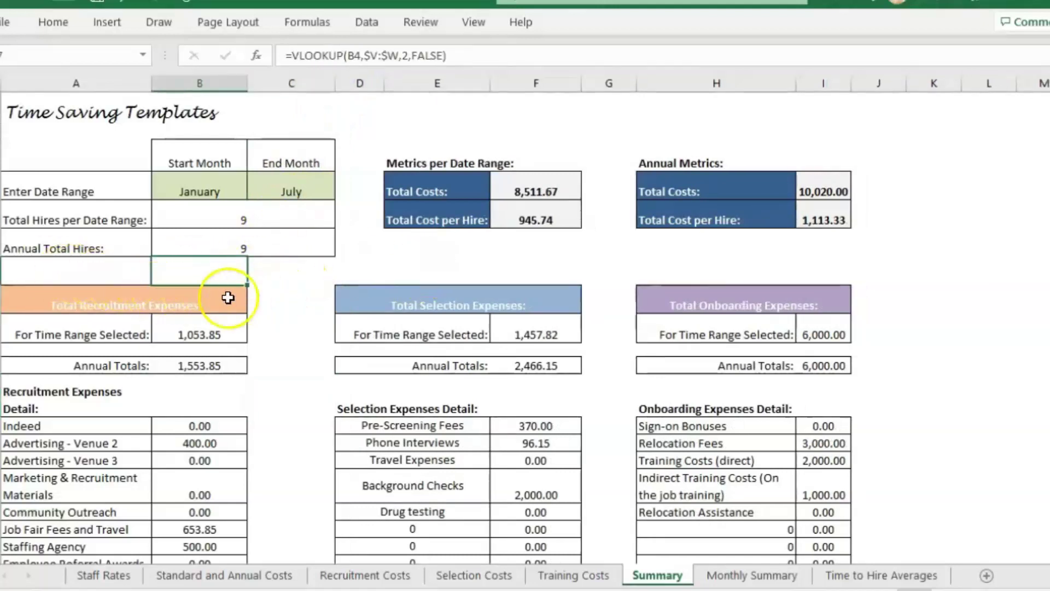
{"action": "left_click", "coordinate": [561, 264]}
{"action": "left_click", "coordinate": [793, 272]}
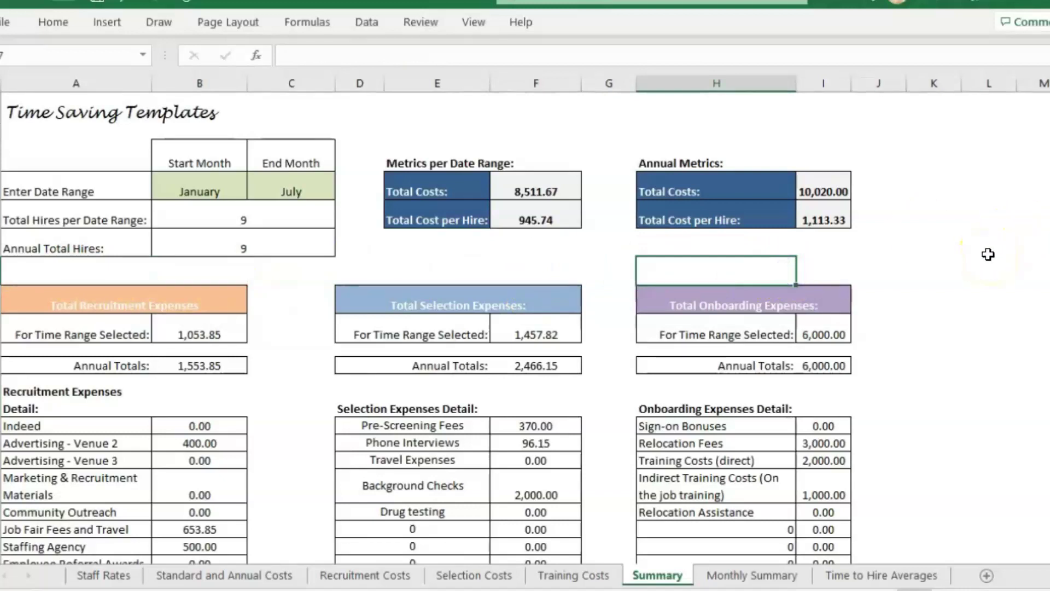
Step: Change the End Month from July to March, then set it back to July
{"action": "left_click", "coordinate": [741, 153]}
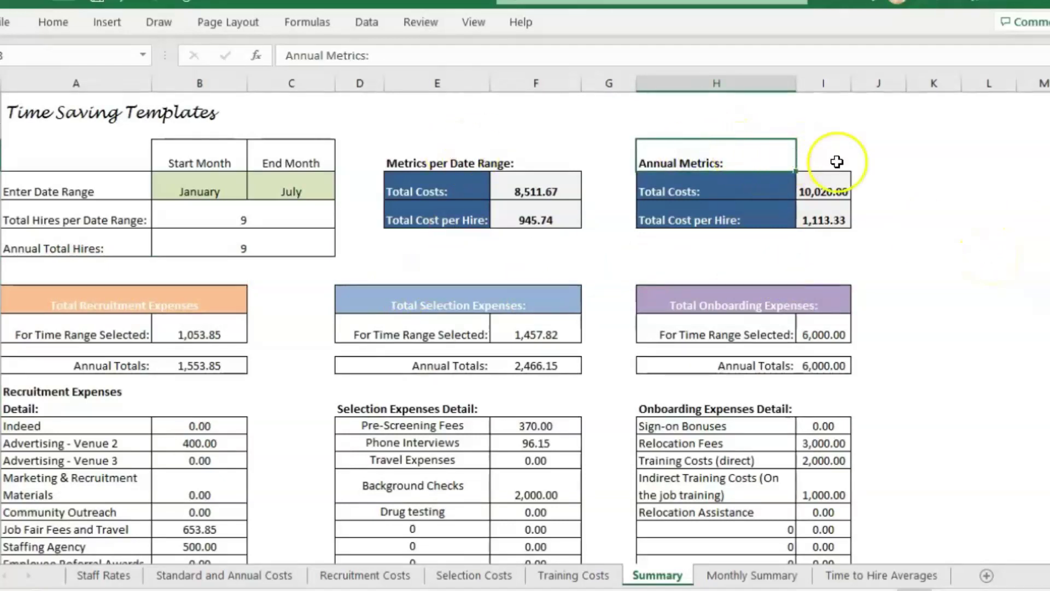
{"action": "left_click", "coordinate": [874, 179]}
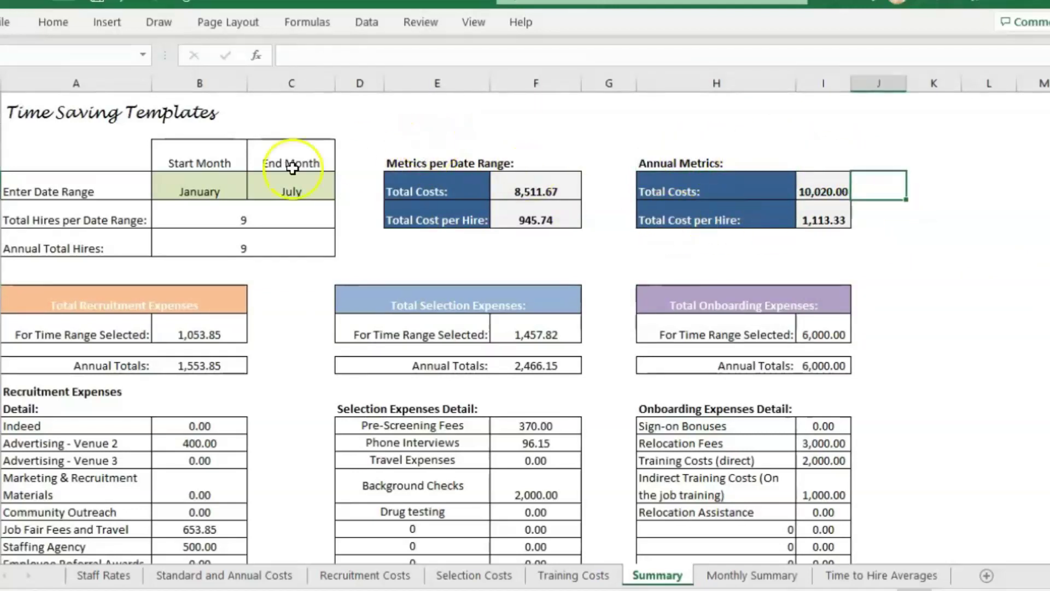
{"action": "left_click", "coordinate": [225, 185]}
{"action": "left_click", "coordinate": [267, 183]}
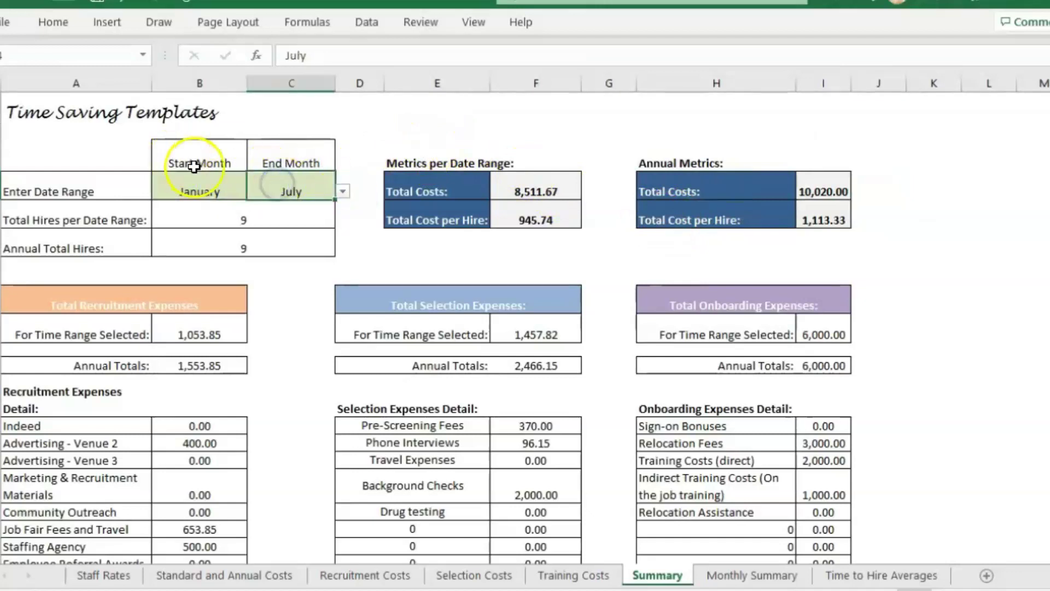
{"action": "left_click", "coordinate": [344, 191]}
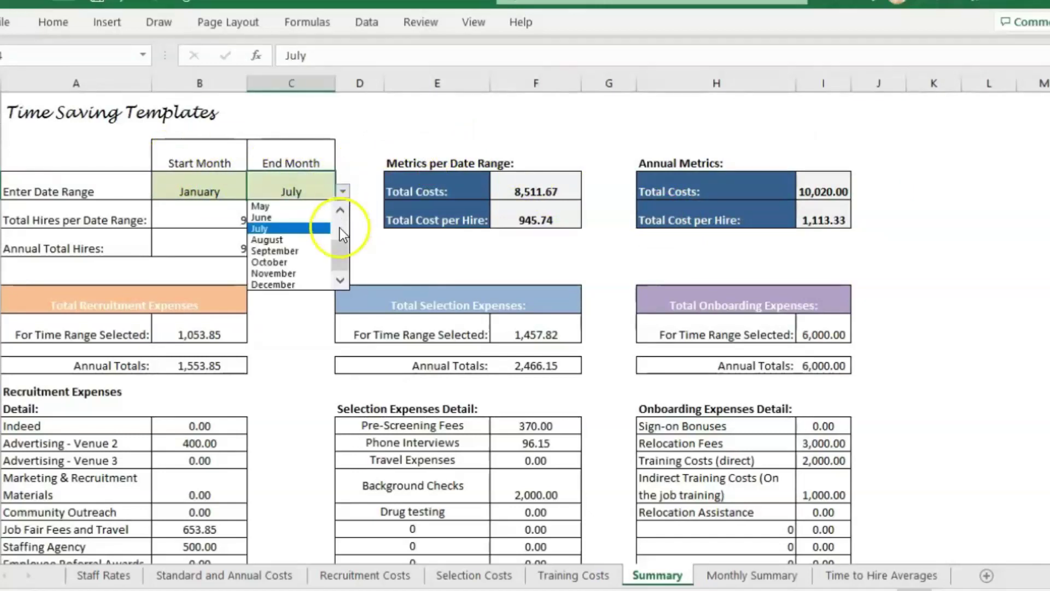
{"action": "scroll", "coordinate": [340, 228], "scroll_direction": "up", "scroll_amount": 2}
{"action": "left_click", "coordinate": [286, 240]}
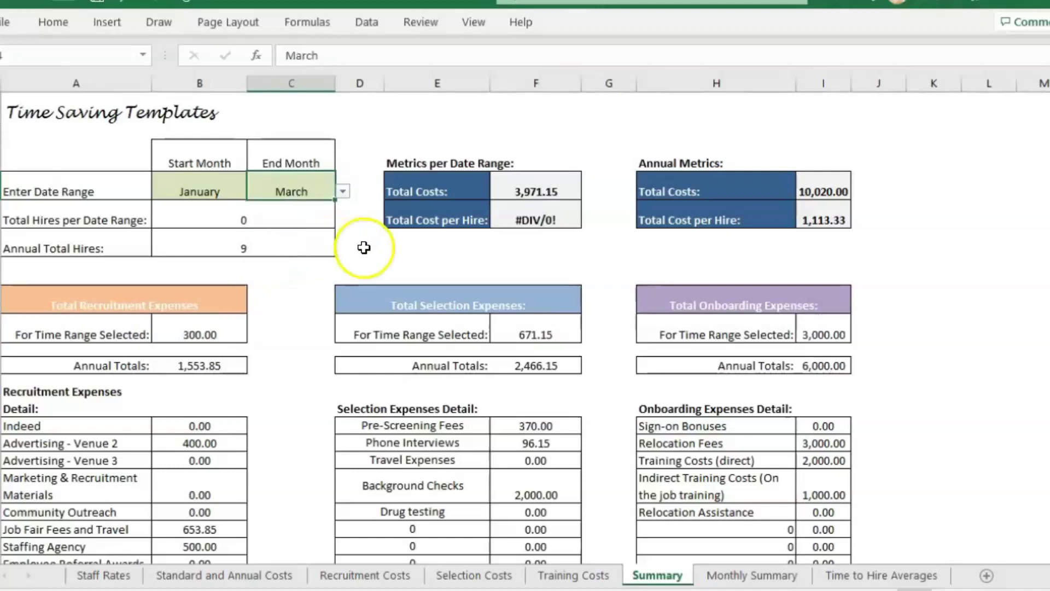
{"action": "left_click", "coordinate": [342, 191]}
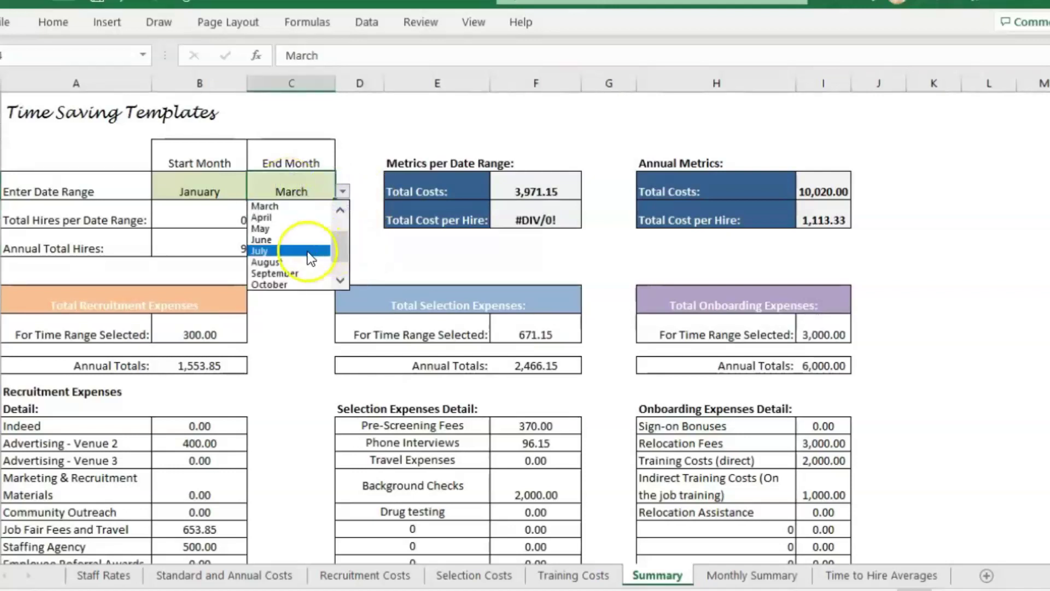
{"action": "left_click", "coordinate": [287, 241]}
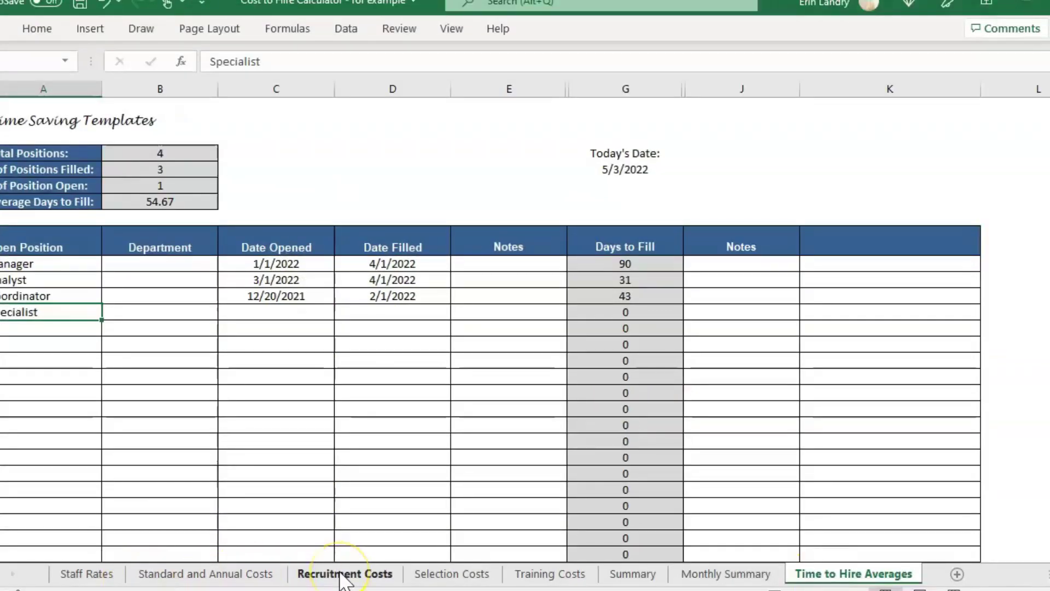
Step: Browse the Recruitment Costs and Selection Costs sheets, ending on Training Costs
{"action": "left_click", "coordinate": [344, 576]}
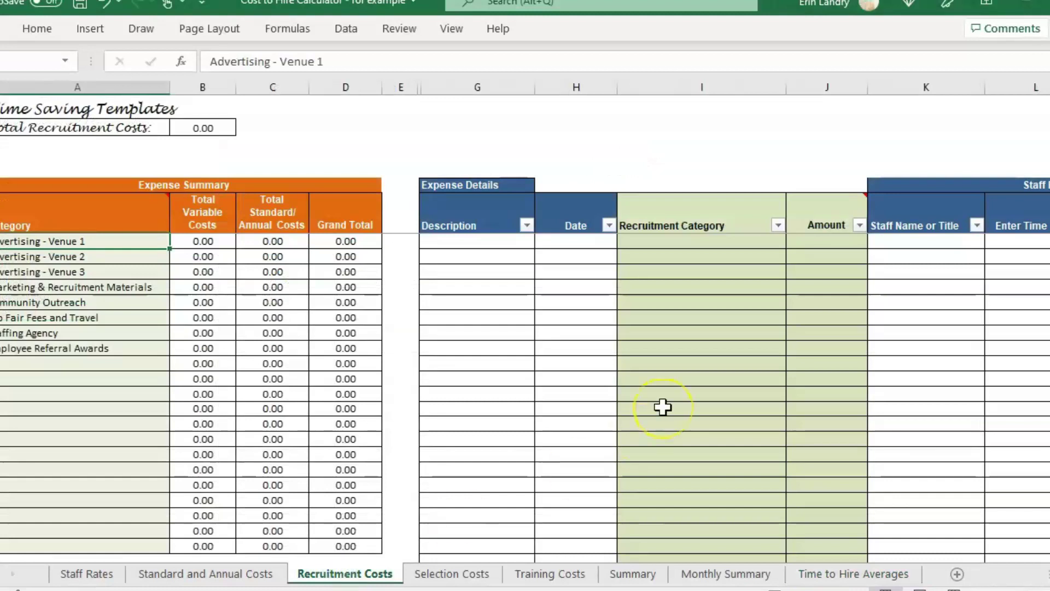
{"action": "key", "text": "Up"}
{"action": "key", "text": "Up"}
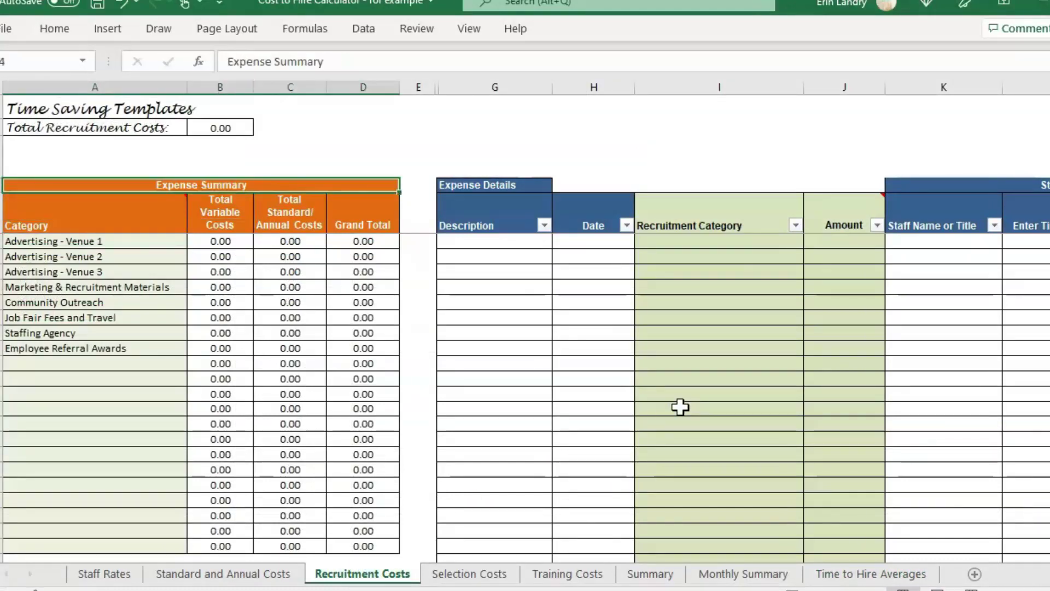
{"action": "left_click", "coordinate": [506, 577]}
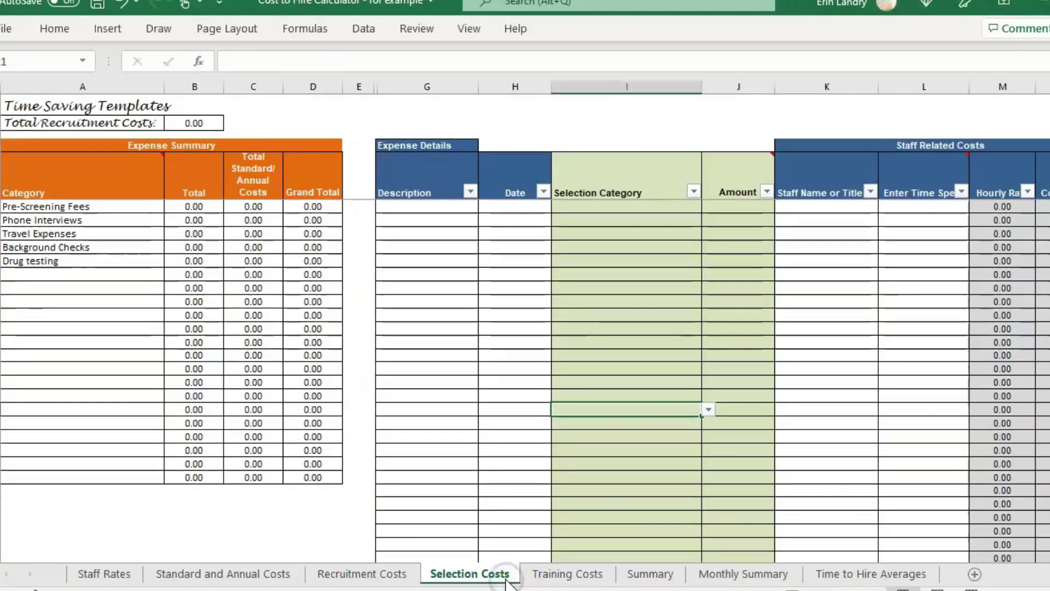
{"action": "left_click", "coordinate": [570, 575]}
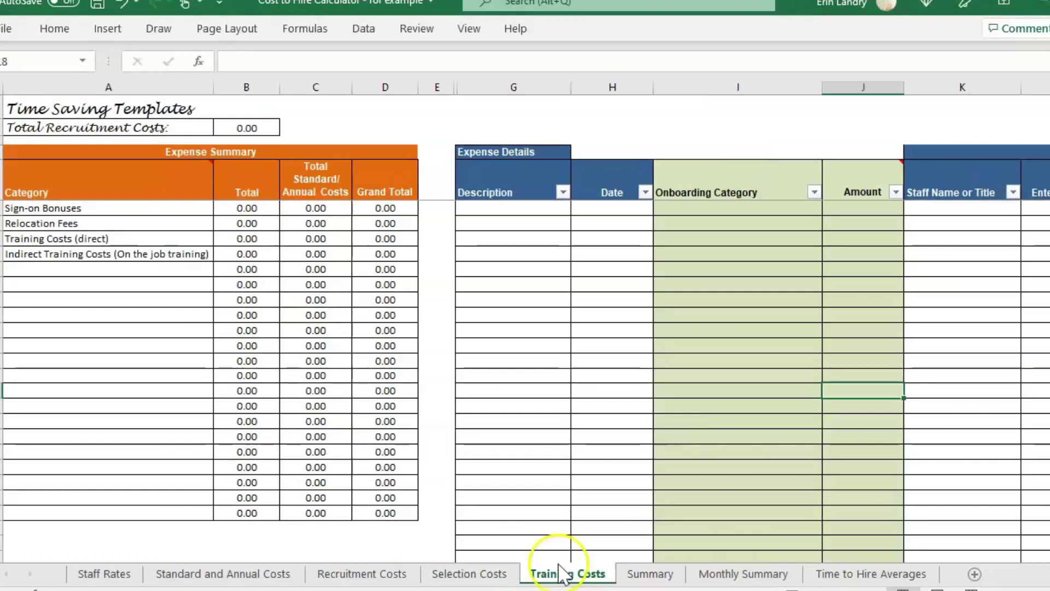
Step: Select the four onboarding category names and their 0.00 totals on Training Costs
{"action": "left_click", "coordinate": [520, 188]}
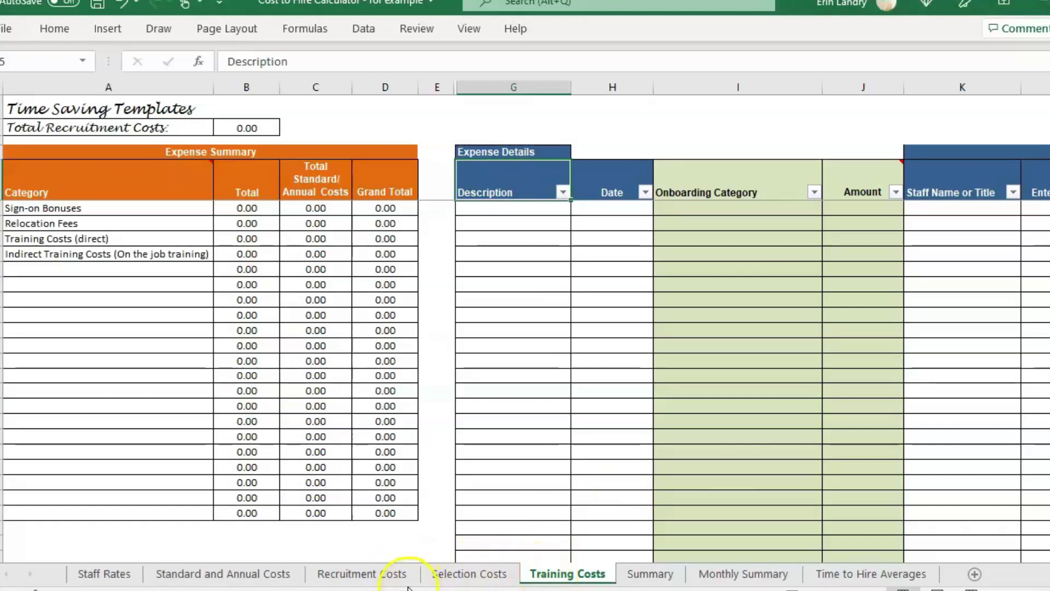
{"action": "left_click", "coordinate": [67, 172]}
{"action": "key", "text": "Down"}
{"action": "key", "text": "Down"}
{"action": "key", "text": "Down"}
{"action": "key", "text": "Down"}
{"action": "key", "text": "Down"}
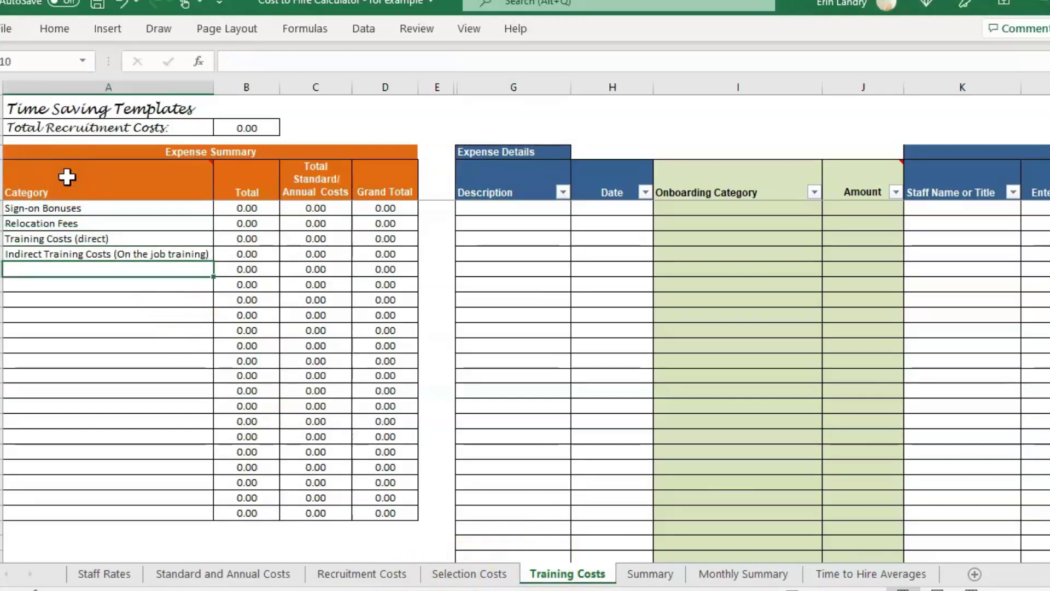
{"action": "left_click_drag", "start_coordinate": [103, 207], "coordinate": [100, 249]}
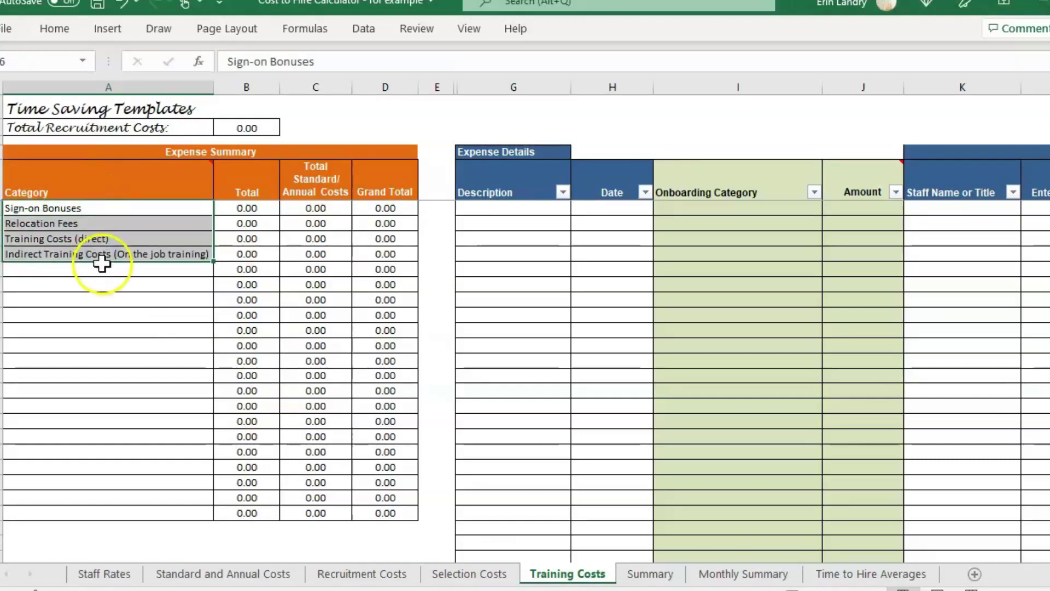
{"action": "left_click", "coordinate": [101, 268]}
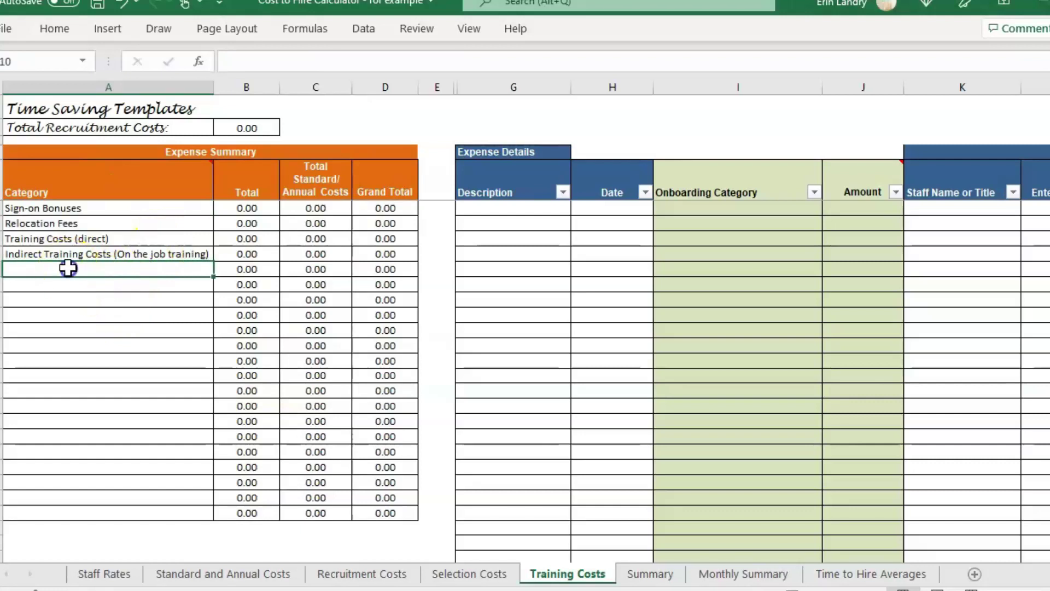
{"action": "left_click_drag", "start_coordinate": [70, 267], "coordinate": [84, 509]}
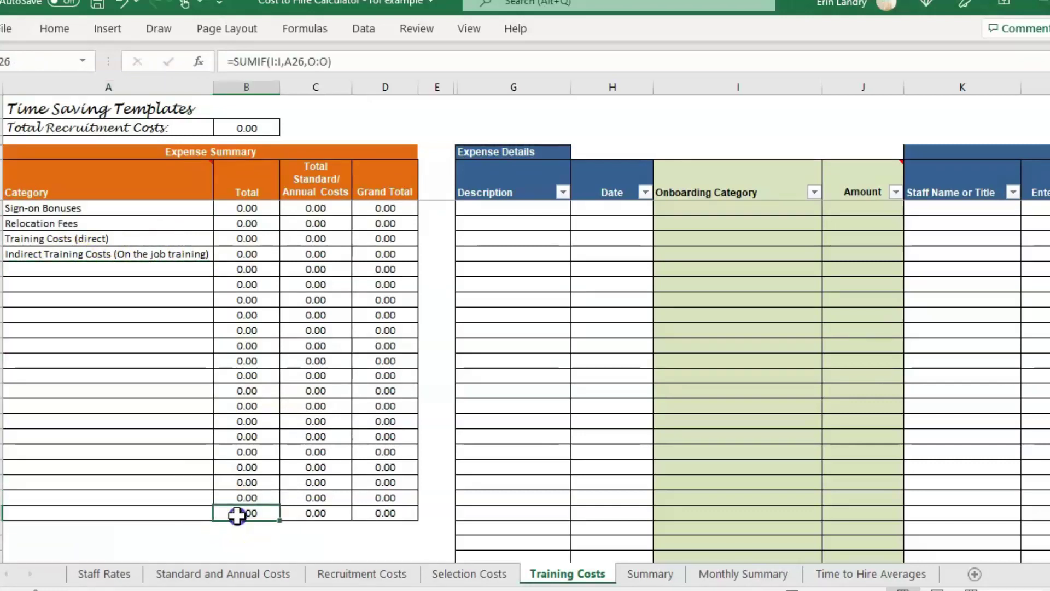
{"action": "left_click_drag", "start_coordinate": [237, 512], "coordinate": [255, 206]}
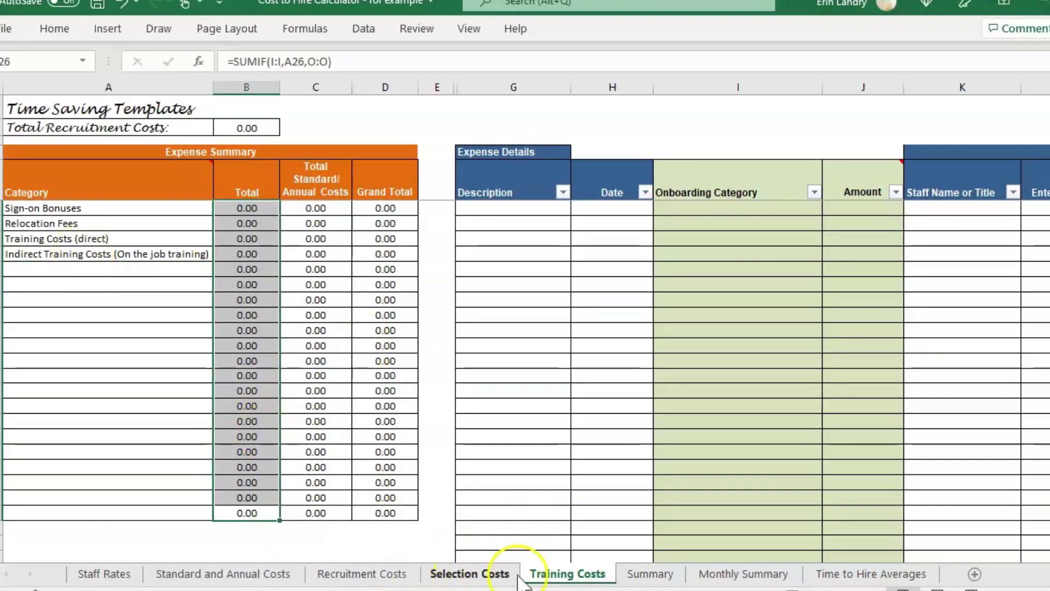
Step: On Recruitment Costs, replace the category 'Advertising - Venue 1' in A6 with 'Indeed'
{"action": "left_click", "coordinate": [408, 573]}
{"action": "left_click", "coordinate": [32, 223]}
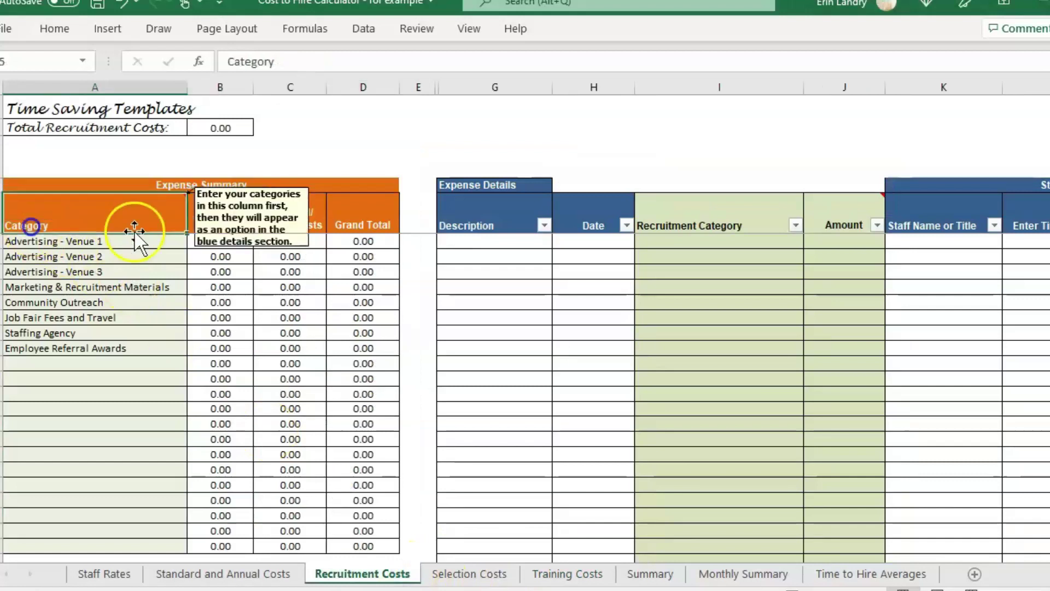
{"action": "left_click", "coordinate": [148, 245]}
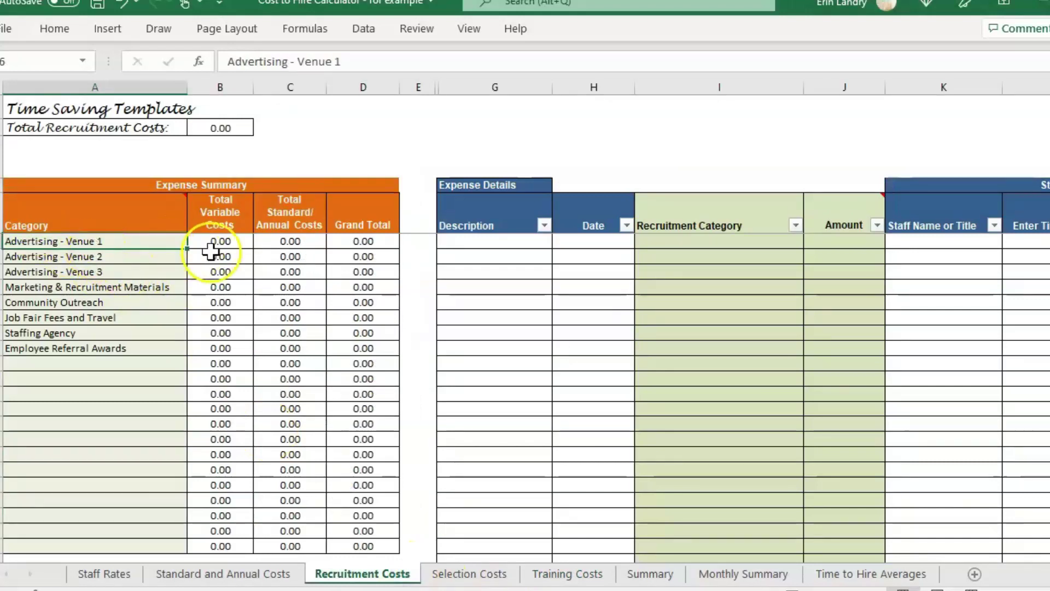
{"action": "key", "text": "Down"}
{"action": "key", "text": "Down"}
{"action": "key", "text": "Down"}
{"action": "key", "text": "Down"}
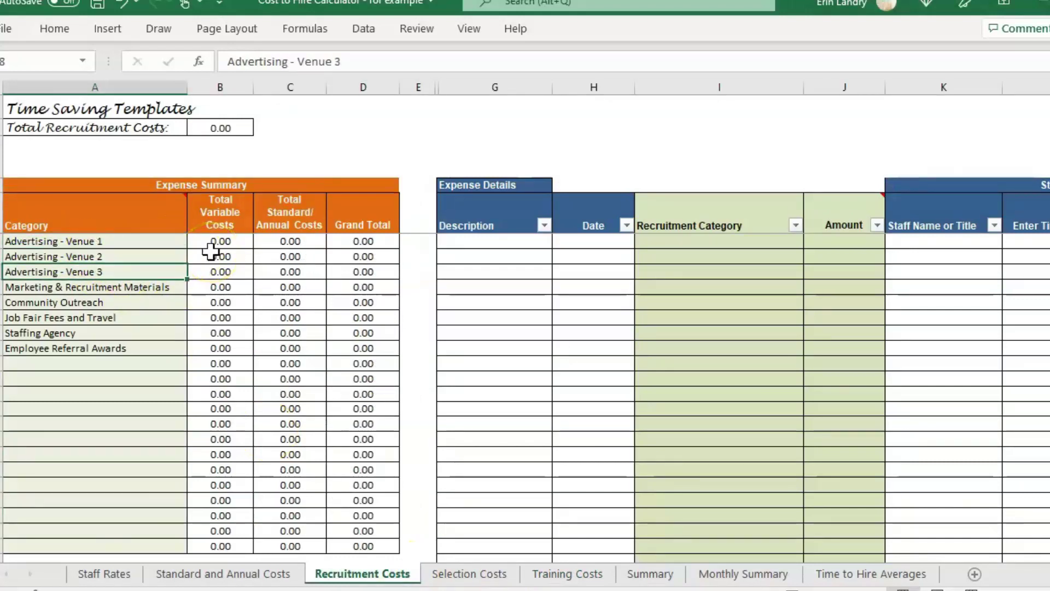
{"action": "key", "text": "Down"}
{"action": "key", "text": "Up"}
{"action": "key", "text": "Up"}
{"action": "key", "text": "Up"}
{"action": "key", "text": "Up"}
{"action": "key", "text": "Up"}
{"action": "mouse_move", "coordinate": [133, 228]}
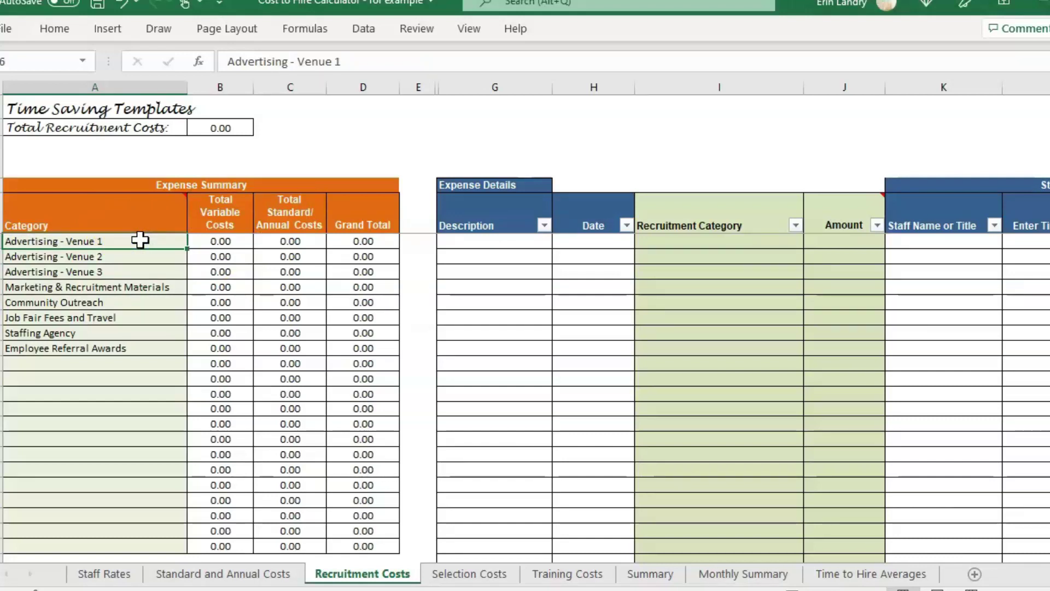
{"action": "type", "text": "Indeed"}
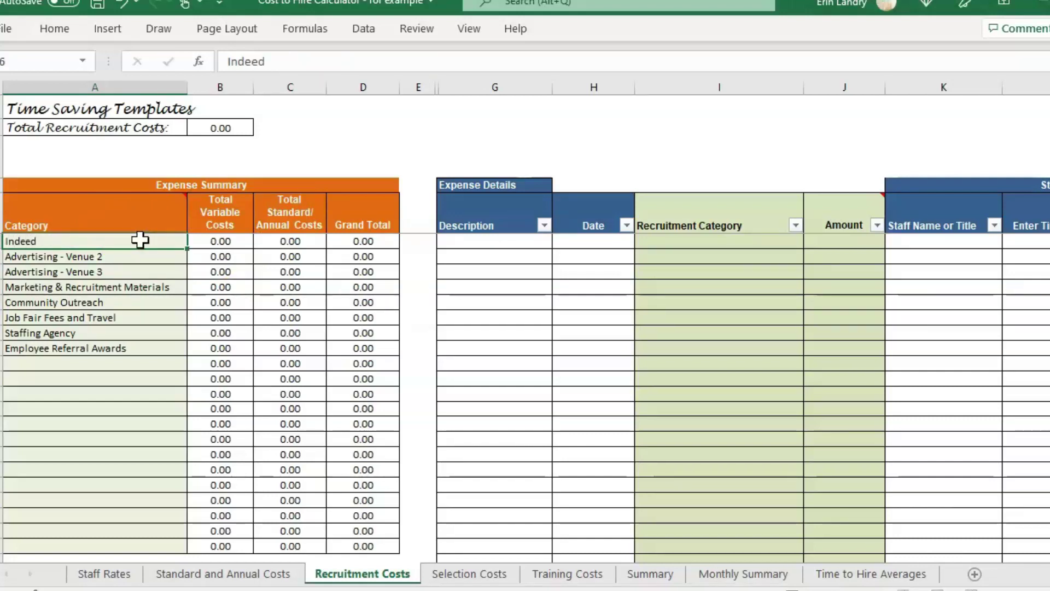
{"action": "key", "text": "Tab"}
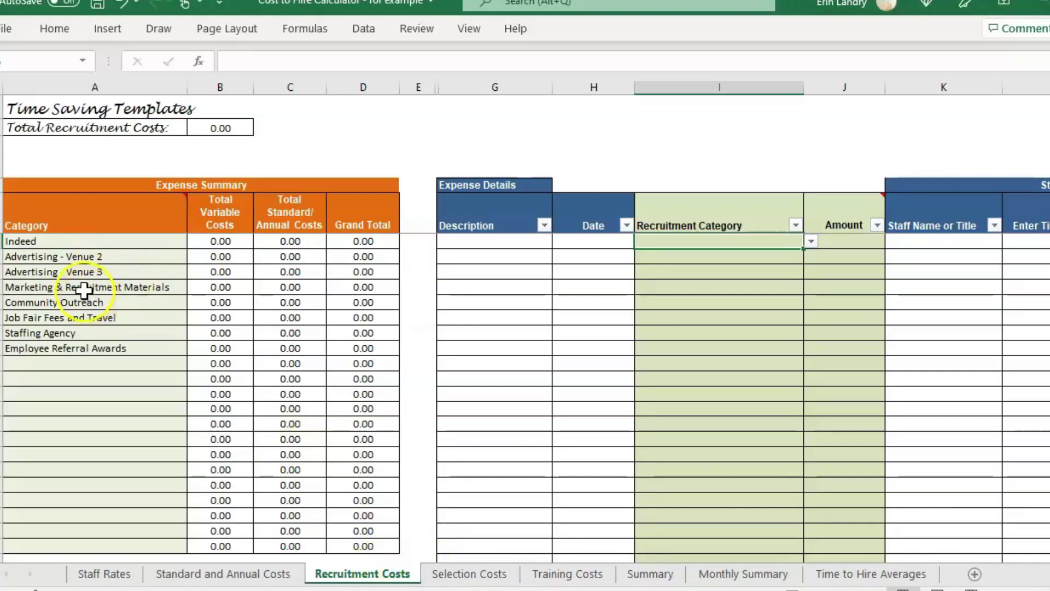
Step: Review the remaining recruitment categories, Marketing & Recruitment Materials through Employee Referral Awards
{"action": "left_click", "coordinate": [84, 290]}
{"action": "left_click", "coordinate": [85, 342]}
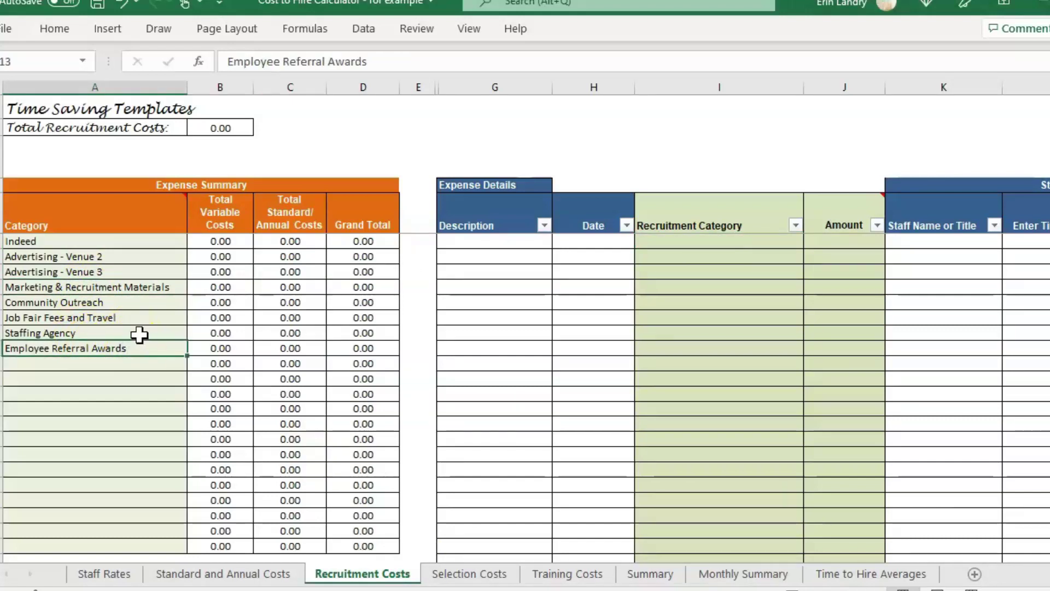
{"action": "left_click", "coordinate": [139, 335]}
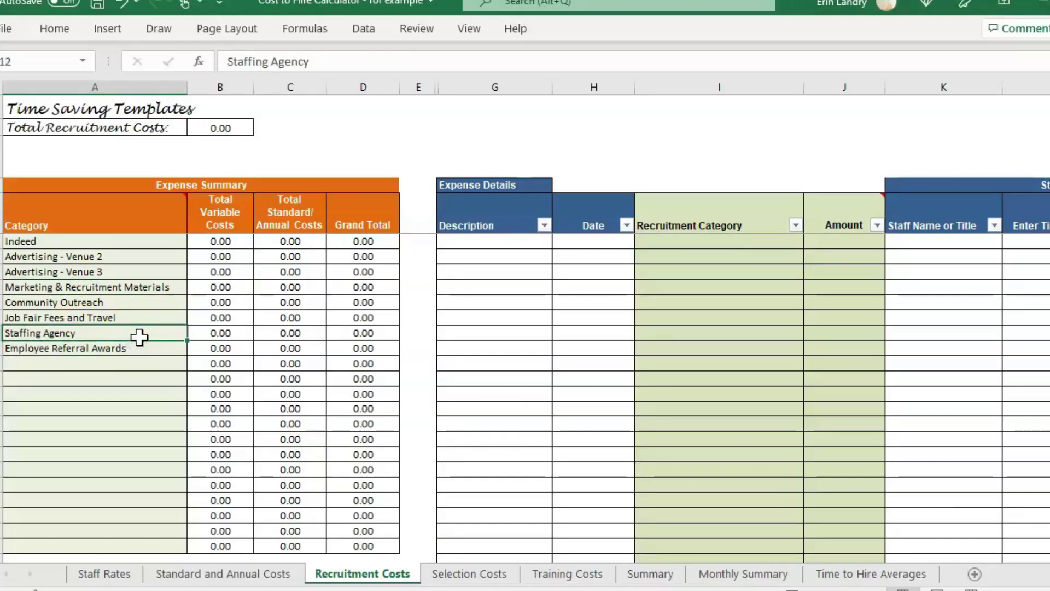
{"action": "left_click", "coordinate": [138, 358]}
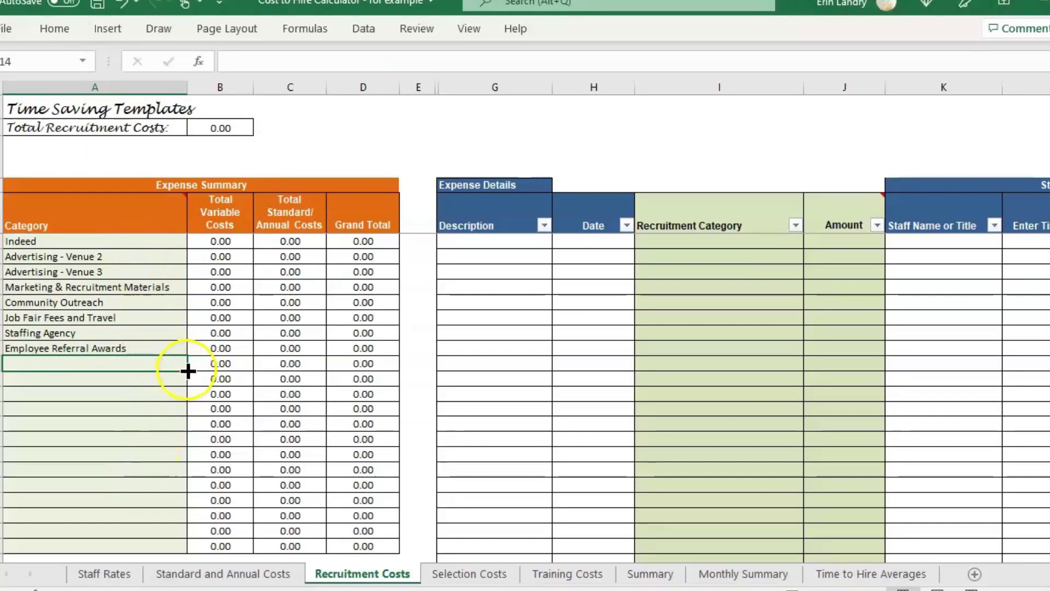
Step: Check Background Checks on Selection Costs, then browse the Training Costs categories from Relocation Fees to Indirect Training Costs
{"action": "left_click", "coordinate": [476, 575]}
{"action": "left_click", "coordinate": [116, 245]}
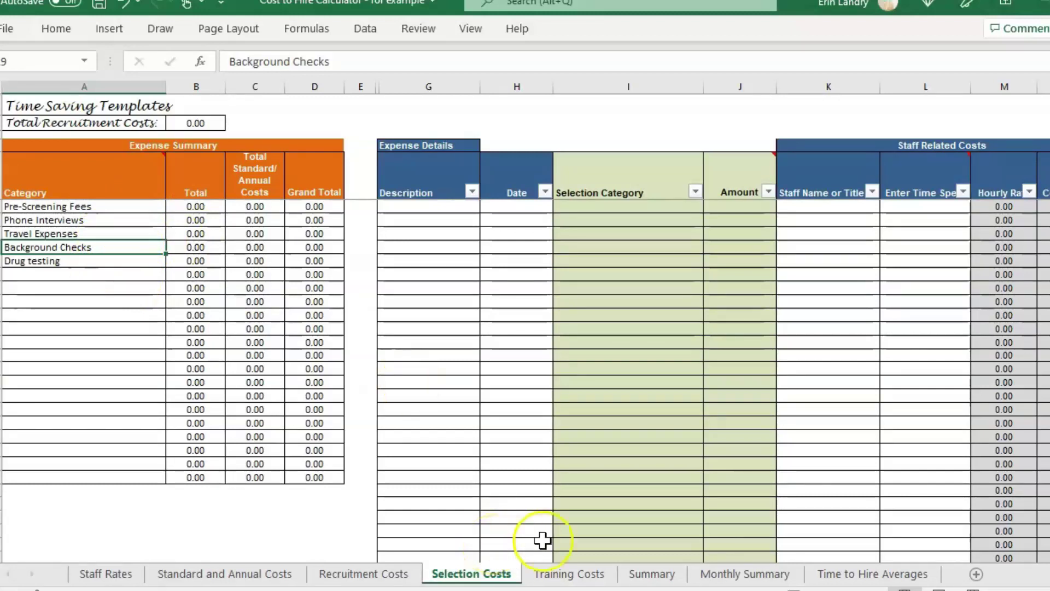
{"action": "left_click", "coordinate": [564, 572]}
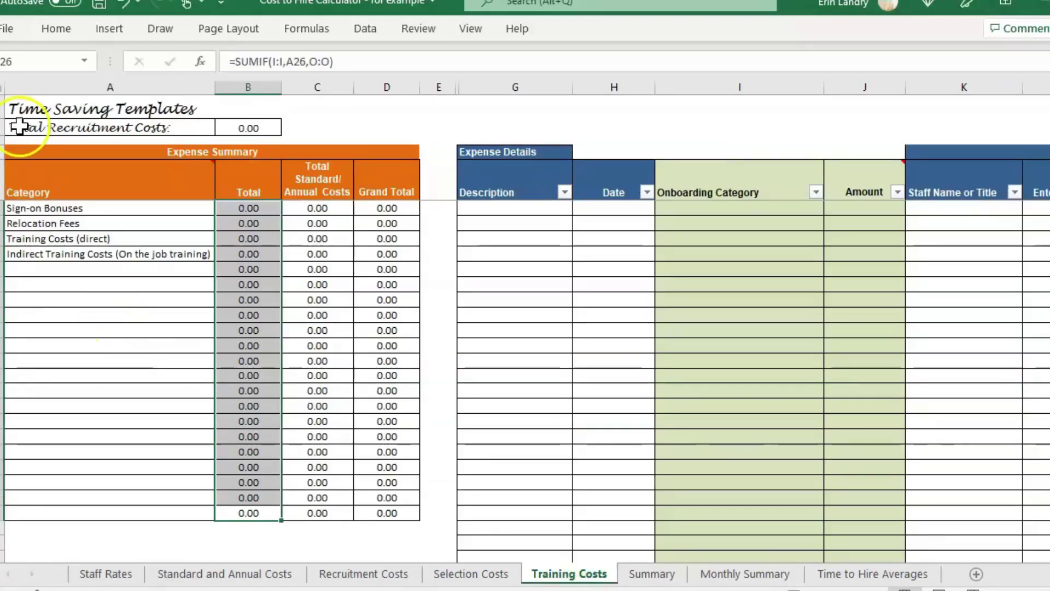
{"action": "left_click", "coordinate": [141, 250]}
{"action": "left_click", "coordinate": [102, 219]}
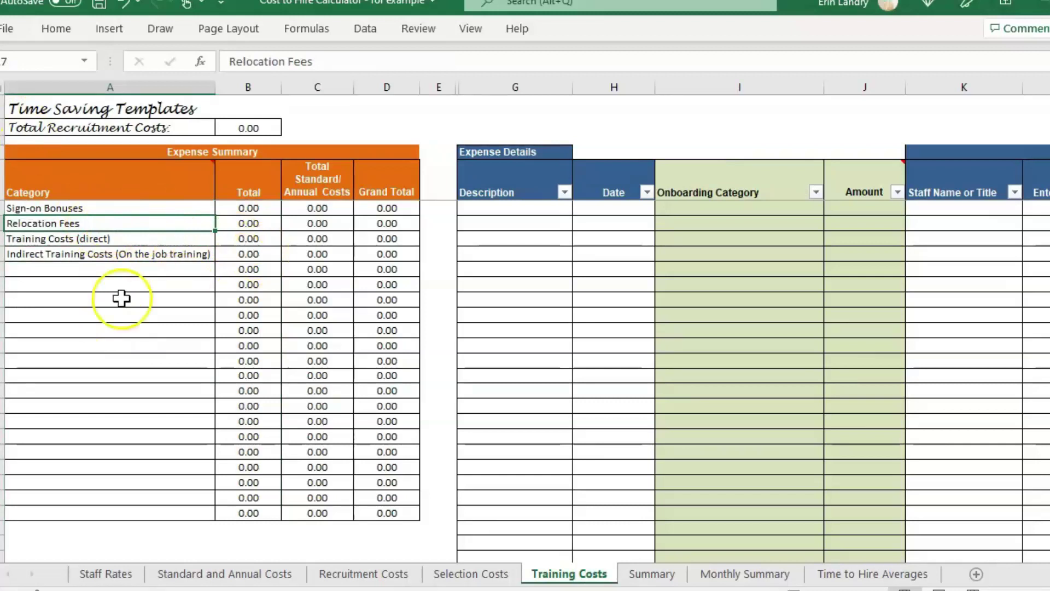
{"action": "left_click", "coordinate": [43, 307]}
{"action": "left_click", "coordinate": [123, 271]}
{"action": "left_click", "coordinate": [153, 249]}
{"action": "left_click", "coordinate": [160, 272]}
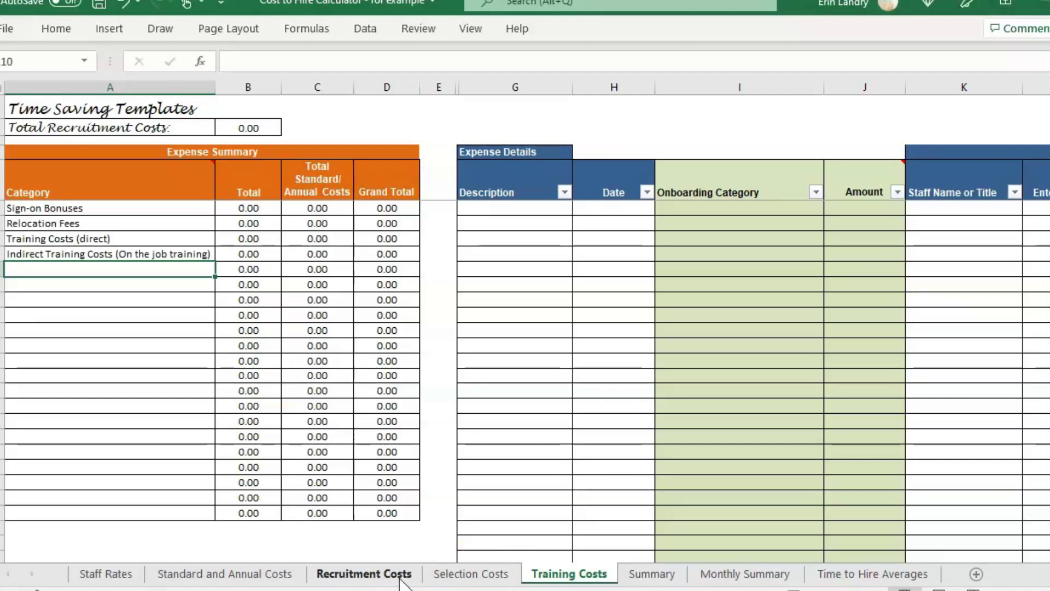
Step: On Recruitment Costs, move through the expense detail columns to the Recruitment Category cell I6
{"action": "left_click", "coordinate": [402, 578]}
{"action": "left_click", "coordinate": [589, 220]}
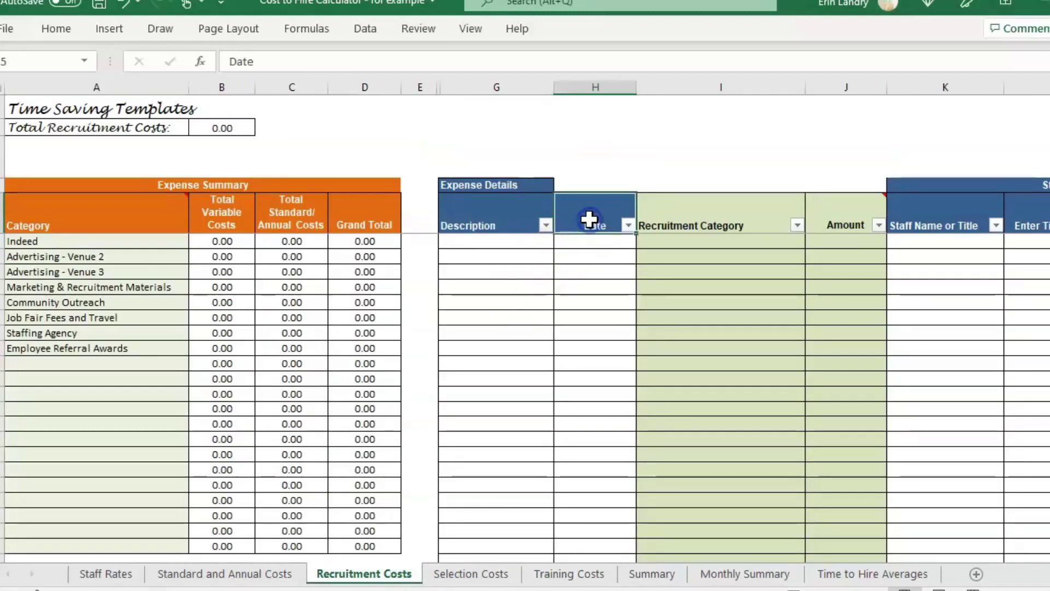
{"action": "key", "text": "Tab"}
{"action": "key", "text": "Down"}
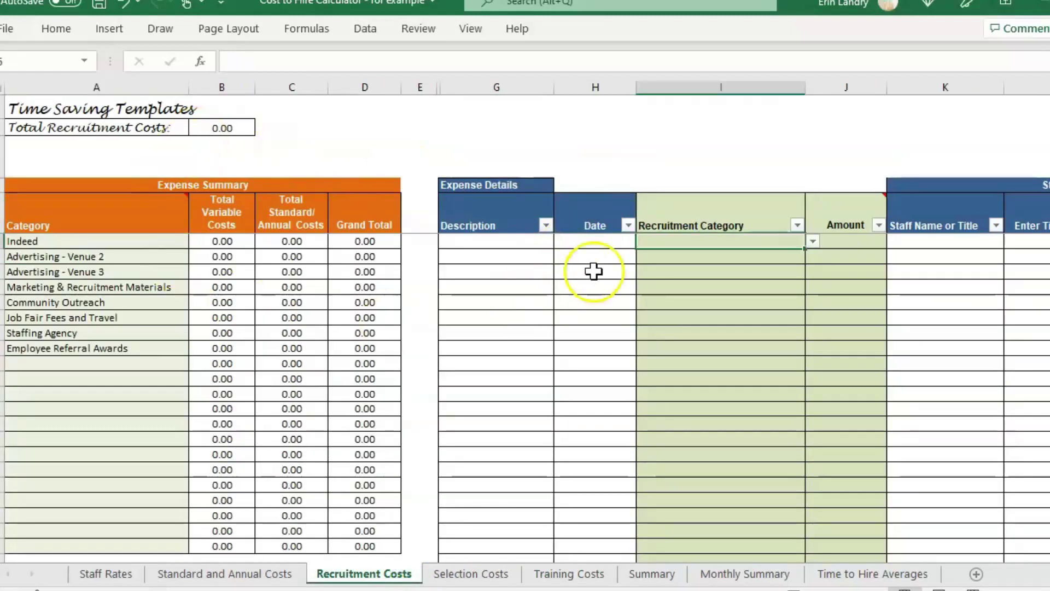
{"action": "key", "text": "Down"}
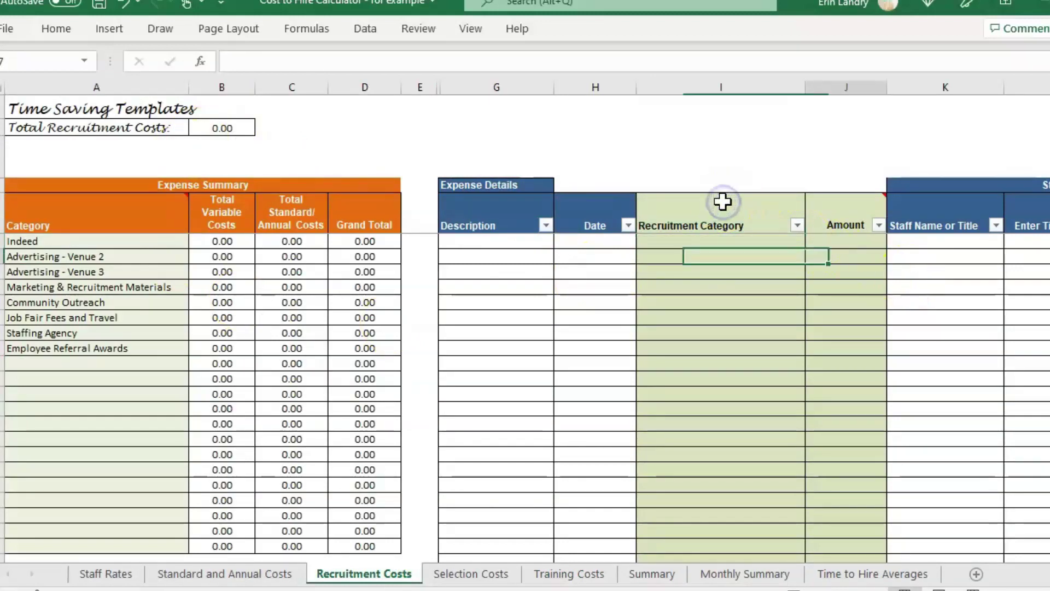
{"action": "key", "text": "Tab"}
{"action": "key", "text": "Tab"}
{"action": "key", "text": "Tab"}
{"action": "key", "text": "Tab"}
{"action": "key", "text": "Left"}
{"action": "key", "text": "Left"}
{"action": "key", "text": "Left"}
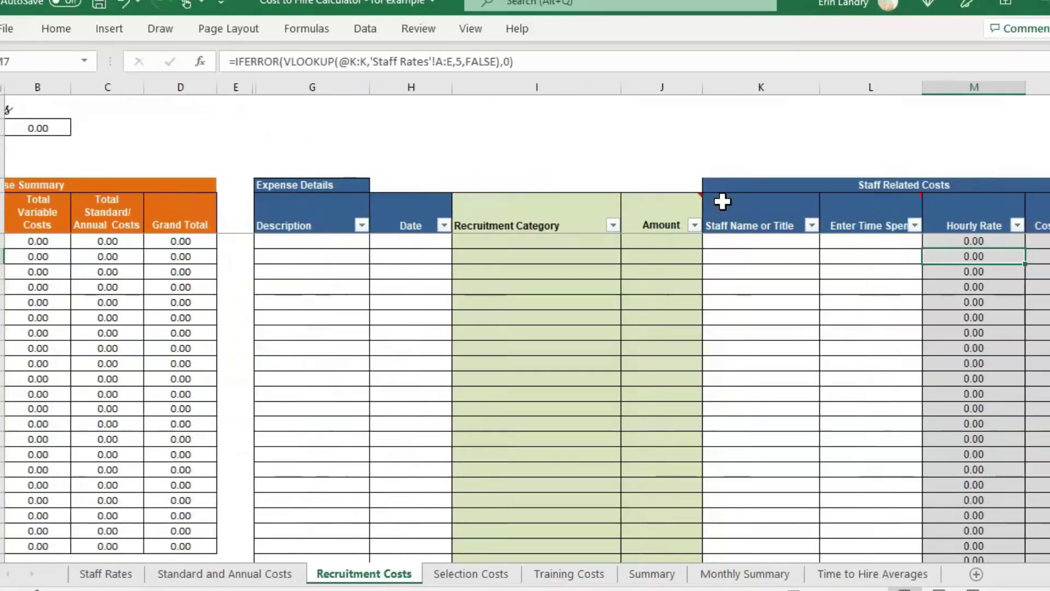
{"action": "key", "text": "Left"}
{"action": "key", "text": "Left"}
{"action": "key", "text": "Left"}
{"action": "key", "text": "Left"}
{"action": "key", "text": "Left"}
{"action": "key", "text": "Left"}
{"action": "key", "text": "Left"}
{"action": "key", "text": "Left"}
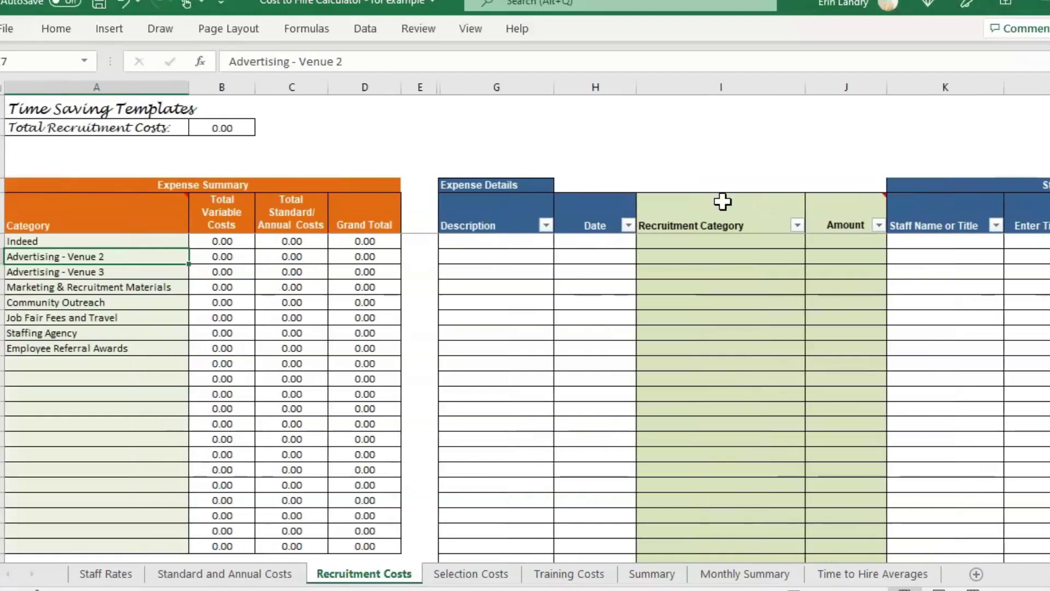
{"action": "left_click", "coordinate": [753, 224]}
Step: Set the first expense's category to Job Fair Fees and Travel with a 200 amount
{"action": "left_click", "coordinate": [763, 241]}
{"action": "left_click", "coordinate": [813, 242]}
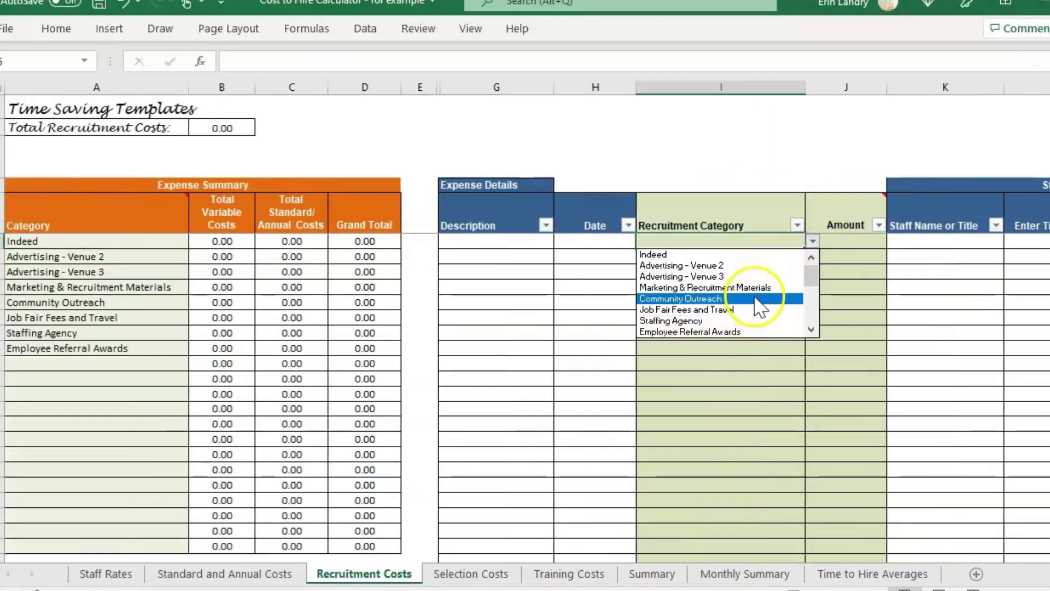
{"action": "left_click", "coordinate": [712, 309]}
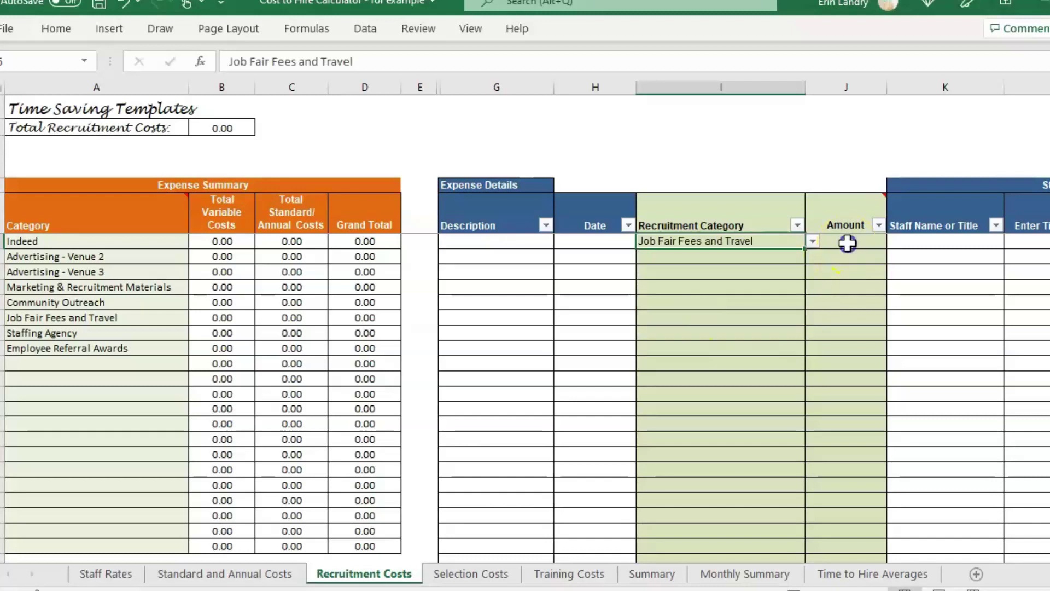
{"action": "left_click", "coordinate": [847, 242]}
{"action": "type", "text": "200"}
{"action": "key", "text": "Return"}
Step: Date the first expense 5/1/22 and select its Staff Name or Title cell
{"action": "key", "text": "Up"}
{"action": "key", "text": "Left"}
{"action": "key", "text": "Left"}
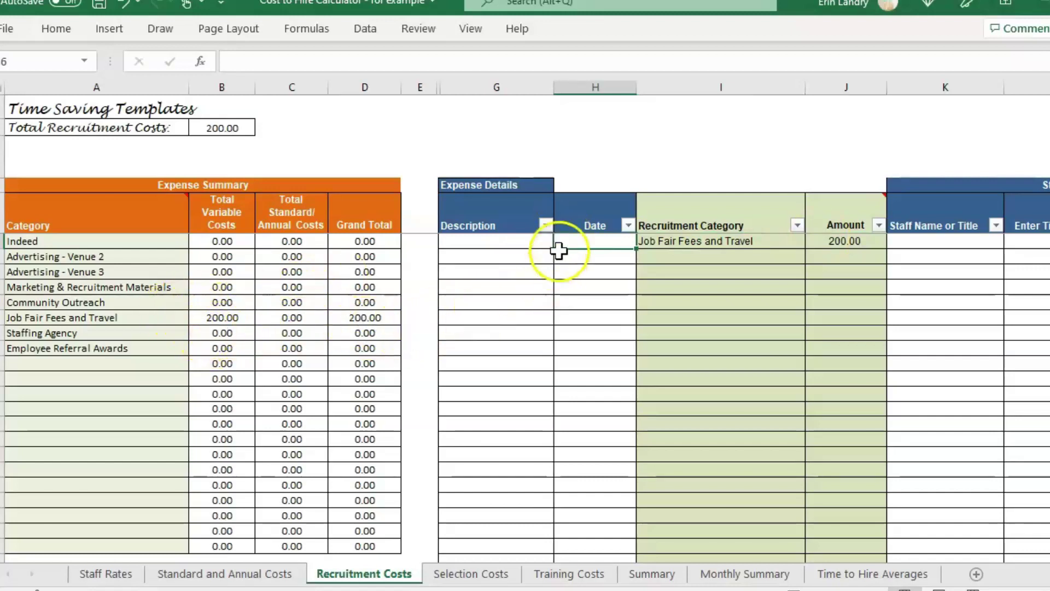
{"action": "type", "text": "5/1/22"}
{"action": "key", "text": "Tab"}
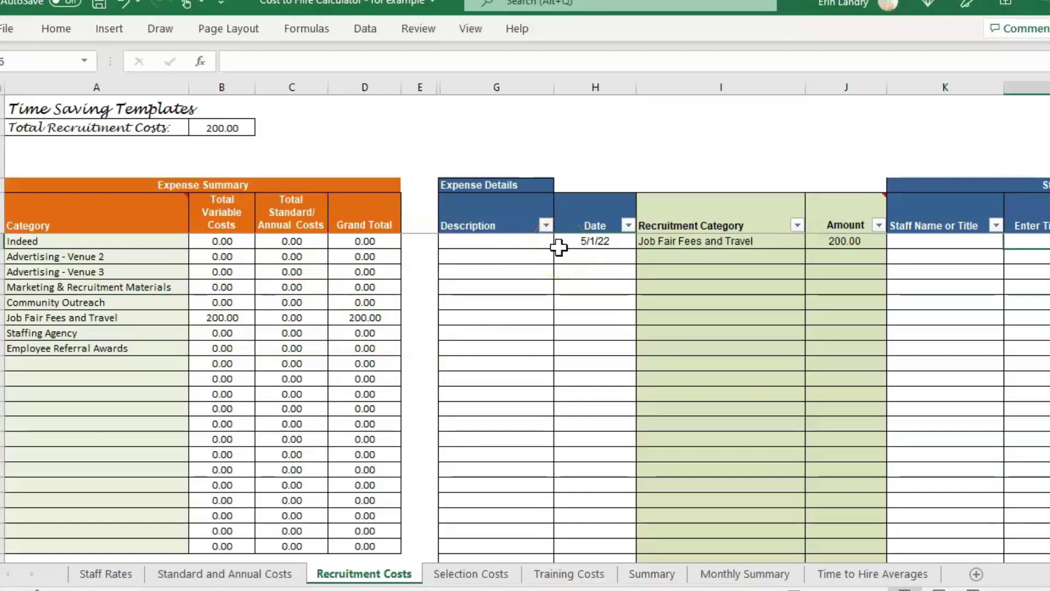
{"action": "key", "text": "Tab"}
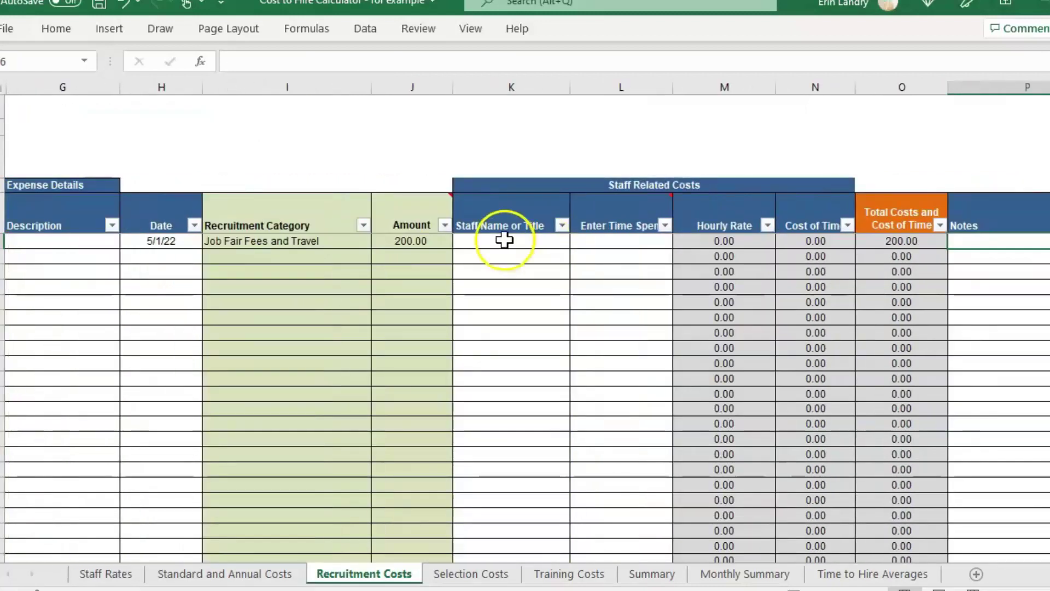
{"action": "left_click", "coordinate": [504, 240]}
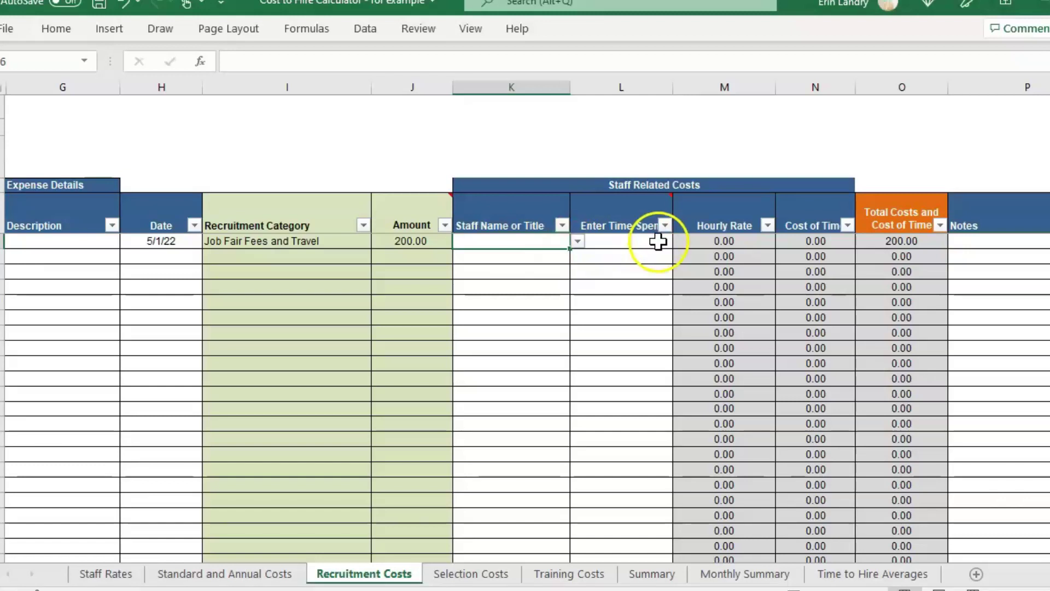
{"action": "left_click", "coordinate": [647, 183]}
{"action": "left_click", "coordinate": [547, 245]}
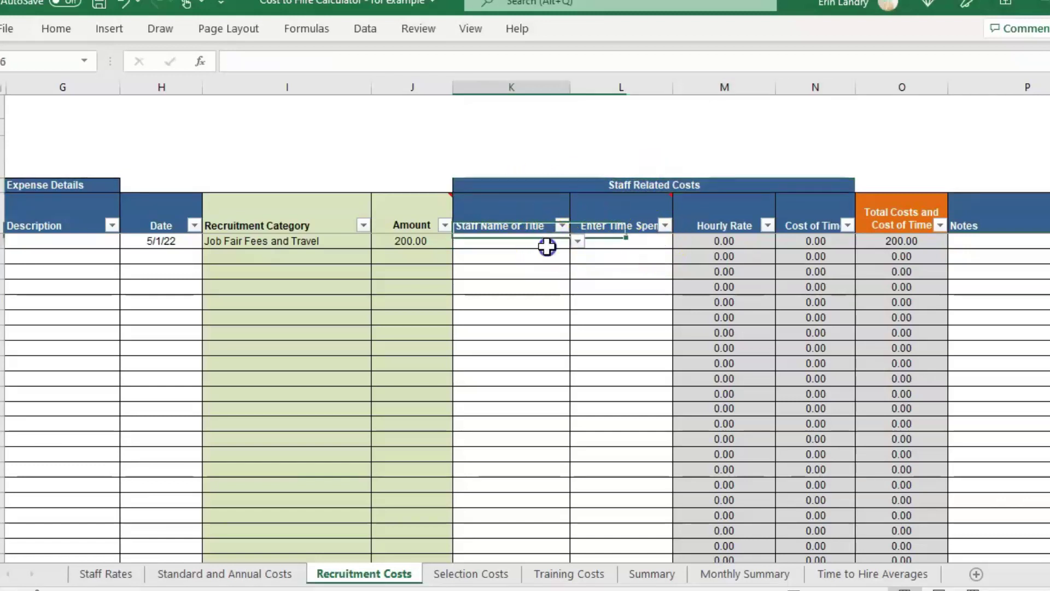
Step: On Staff Rates, step through the first employee row's Name and Primary Tasks cells
{"action": "key", "text": "ctrl+Page_Up"}
{"action": "key", "text": "ctrl+Page_Up"}
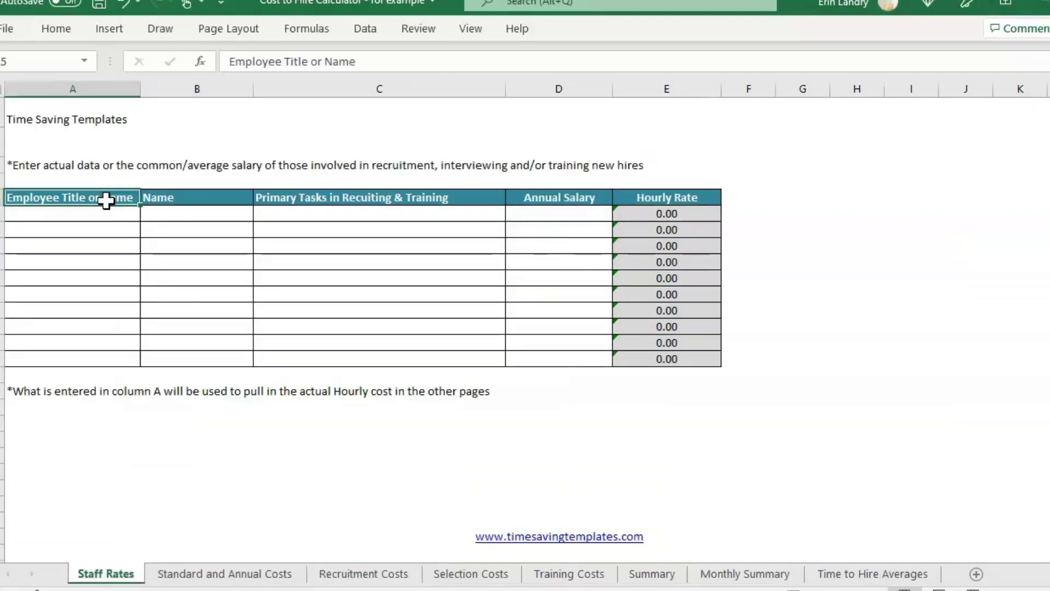
{"action": "key", "text": "Down"}
{"action": "key", "text": "Tab"}
{"action": "key", "text": "Tab"}
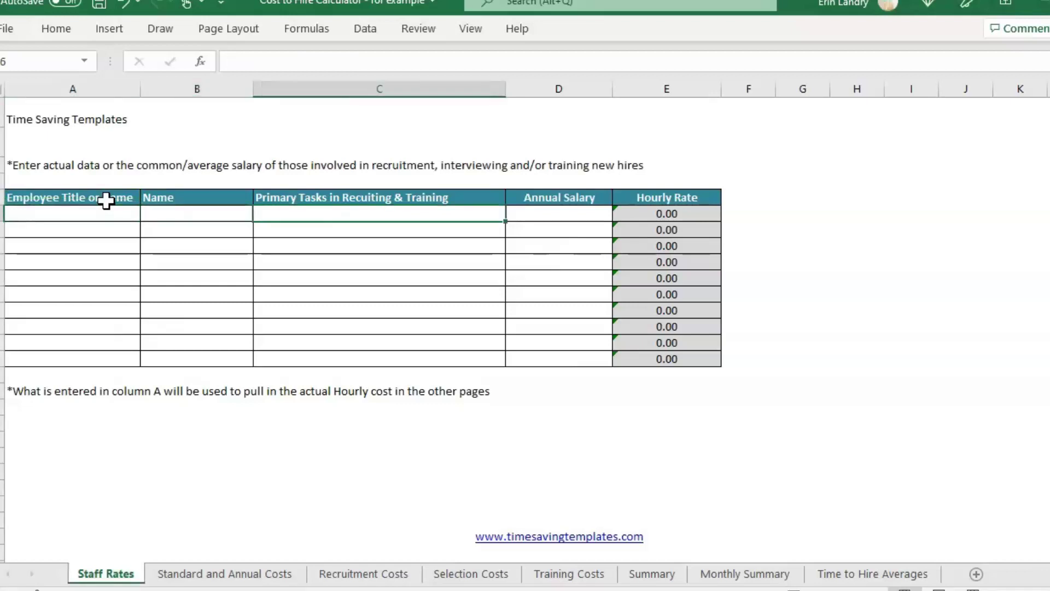
{"action": "key", "text": "shift+Tab"}
{"action": "key", "text": "Down"}
{"action": "key", "text": "Up"}
{"action": "key", "text": "Tab"}
{"action": "key", "text": "shift+Tab"}
{"action": "key", "text": "Tab"}
{"action": "key", "text": "Tab"}
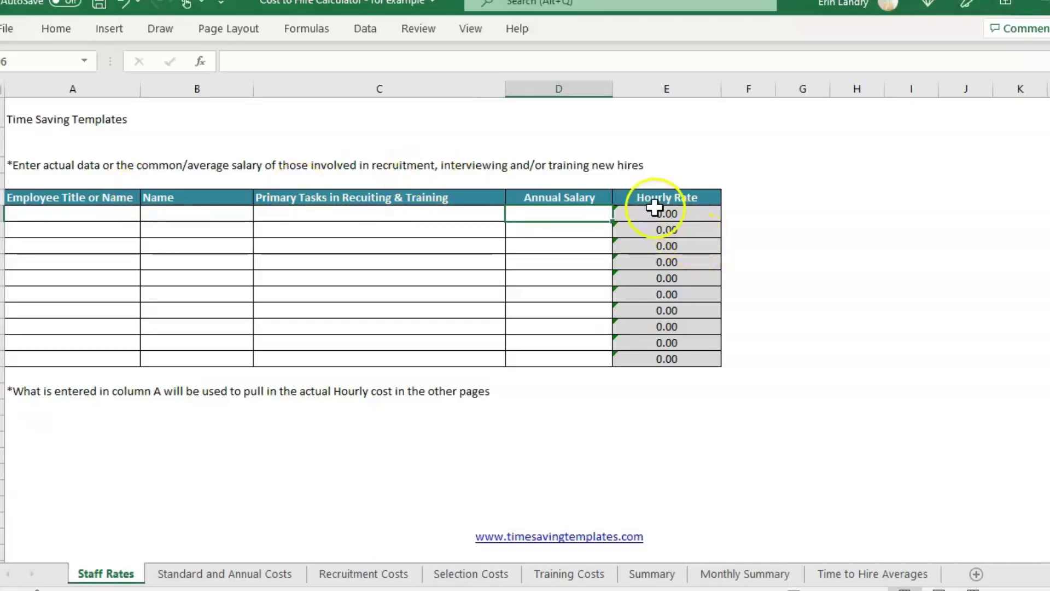
Step: Enter a 40,000 annual salary and place Average Screener in the Employee Title column
{"action": "type", "text": "40,000"}
{"action": "key", "text": "Return"}
{"action": "key", "text": "Up"}
{"action": "key", "text": "shift+Tab"}
{"action": "key", "text": "shift+Tab"}
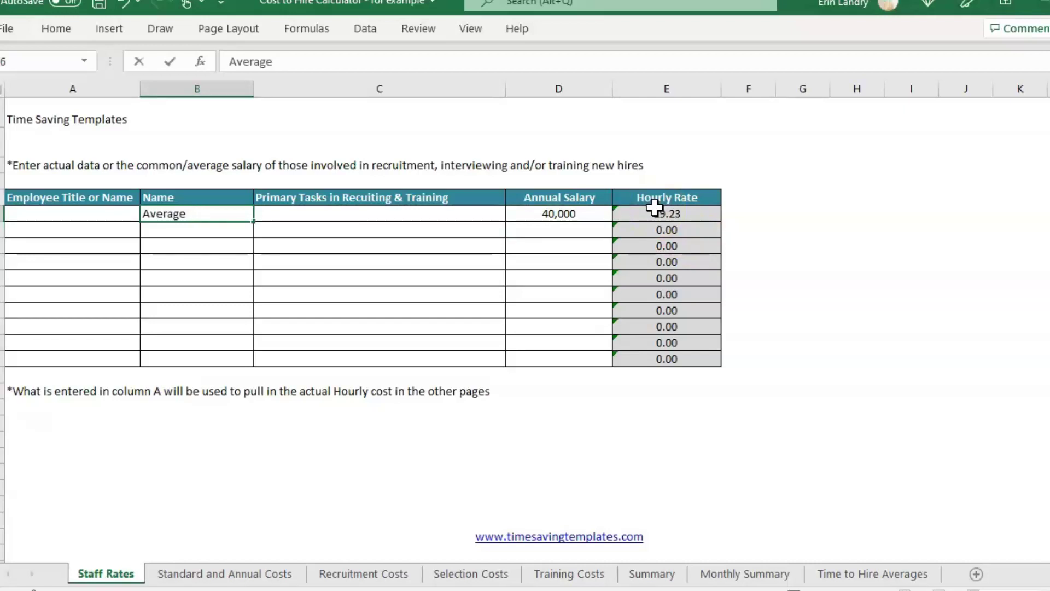
{"action": "left_click", "coordinate": [58, 214]}
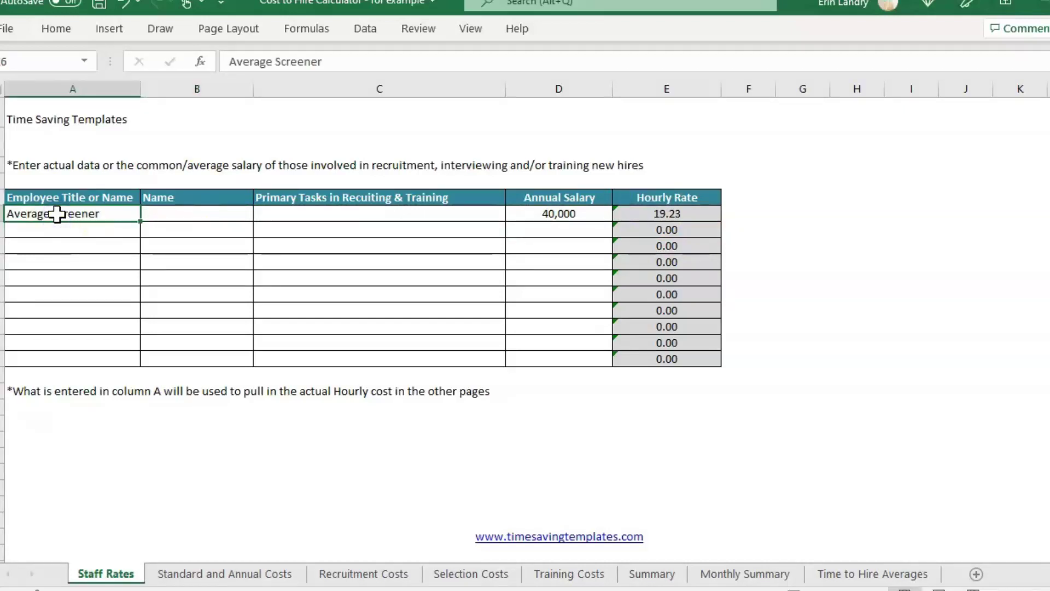
Step: Assign Average Screener with 8 hours to the Job Fair Fees and Travel expense
{"action": "left_click", "coordinate": [372, 573]}
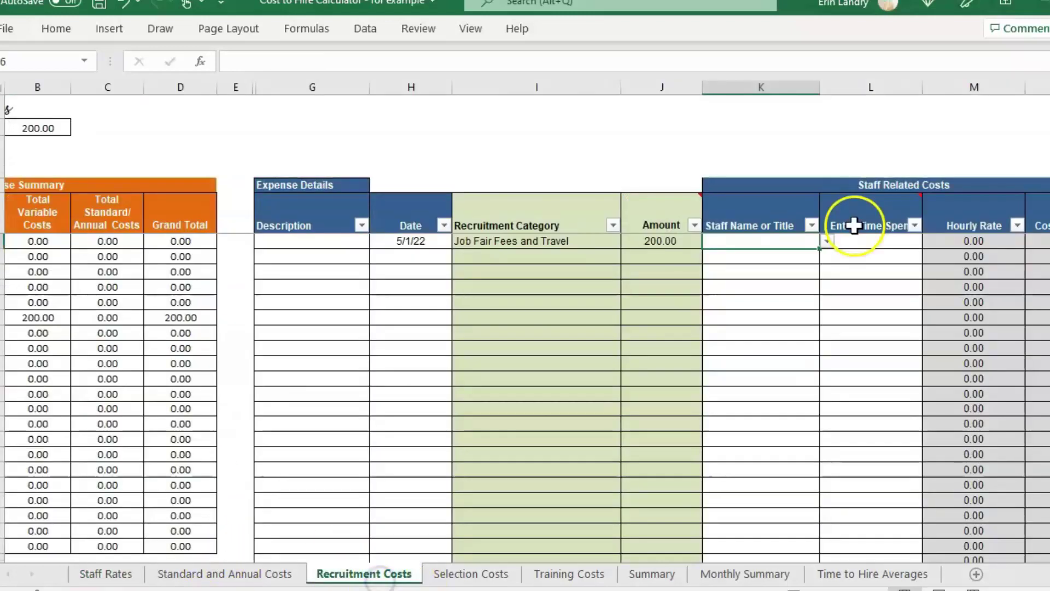
{"action": "left_click", "coordinate": [827, 241]}
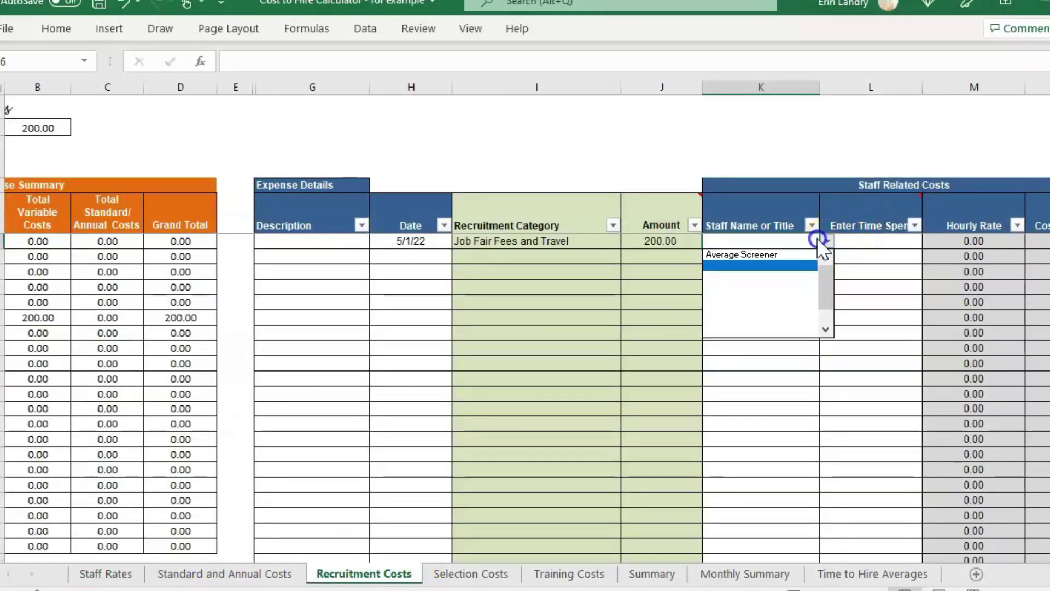
{"action": "left_click", "coordinate": [726, 256]}
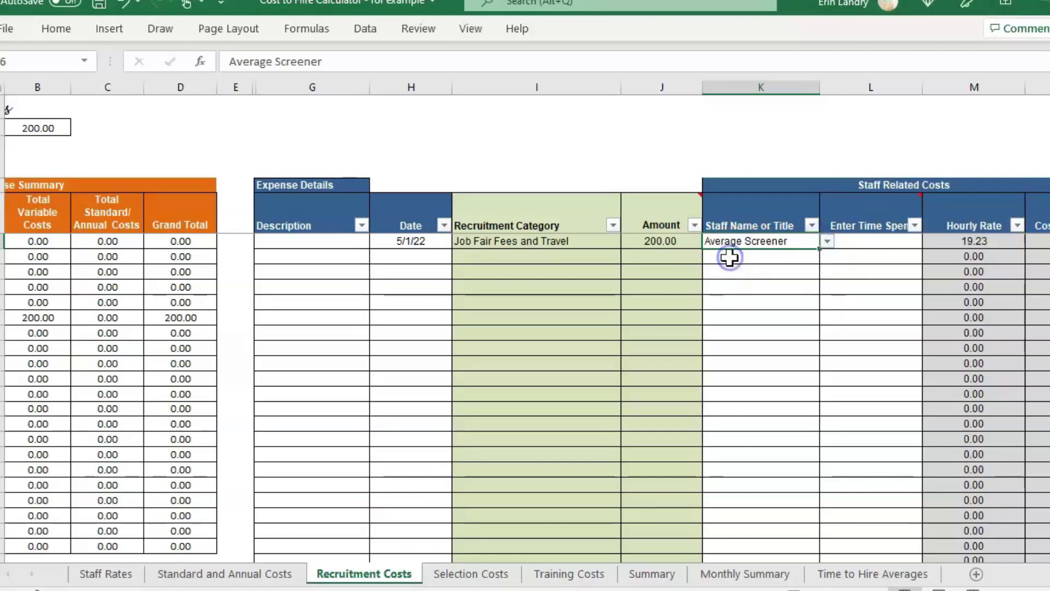
{"action": "left_click", "coordinate": [825, 260]}
{"action": "key", "text": "Tab"}
{"action": "key", "text": "Tab"}
{"action": "key", "text": "Tab"}
{"action": "key", "text": "Tab"}
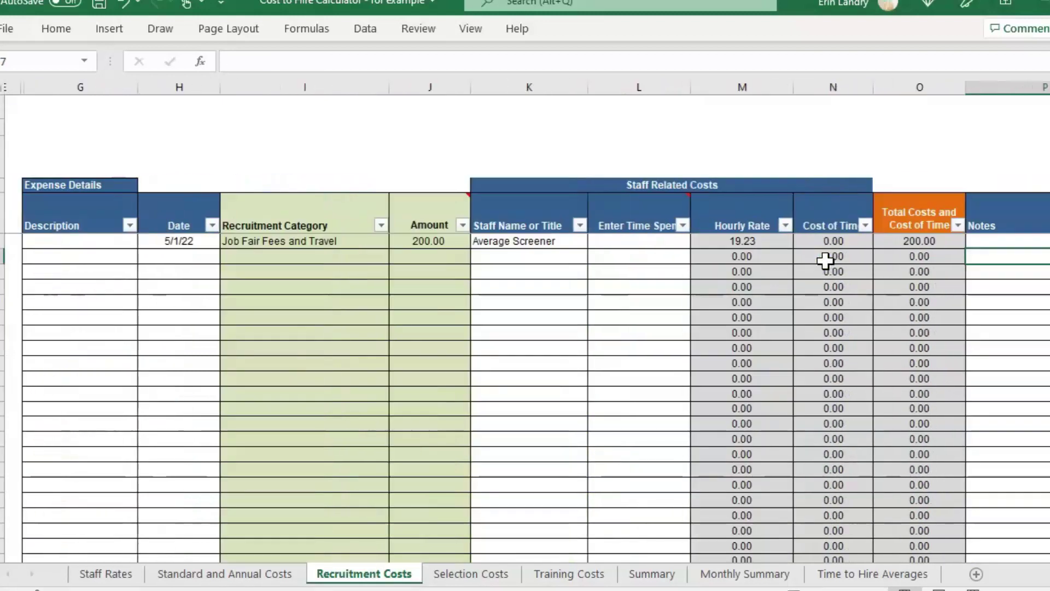
{"action": "left_click", "coordinate": [636, 239]}
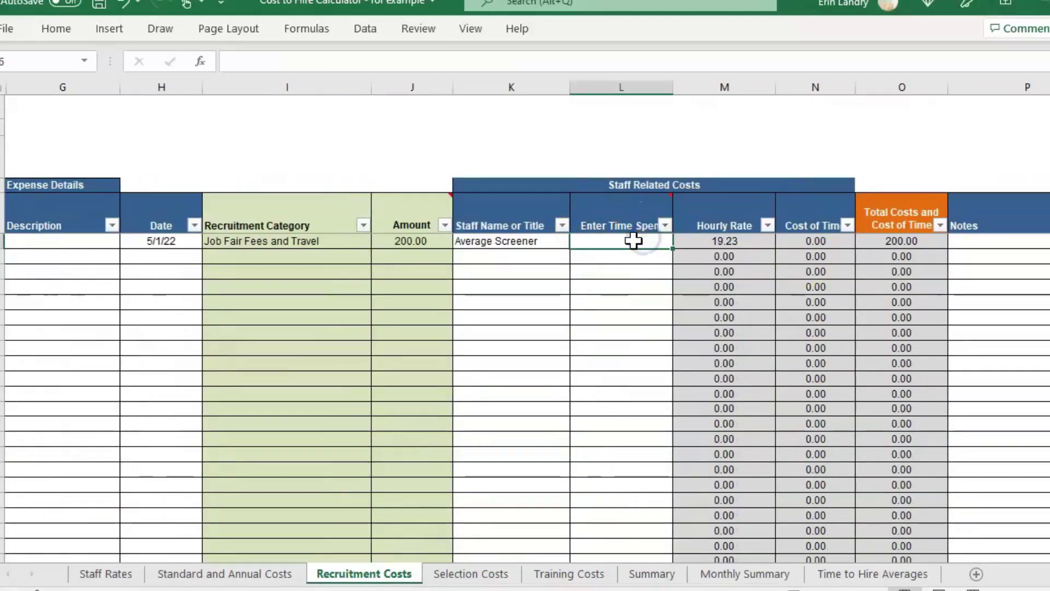
{"action": "double_click", "coordinate": [634, 242]}
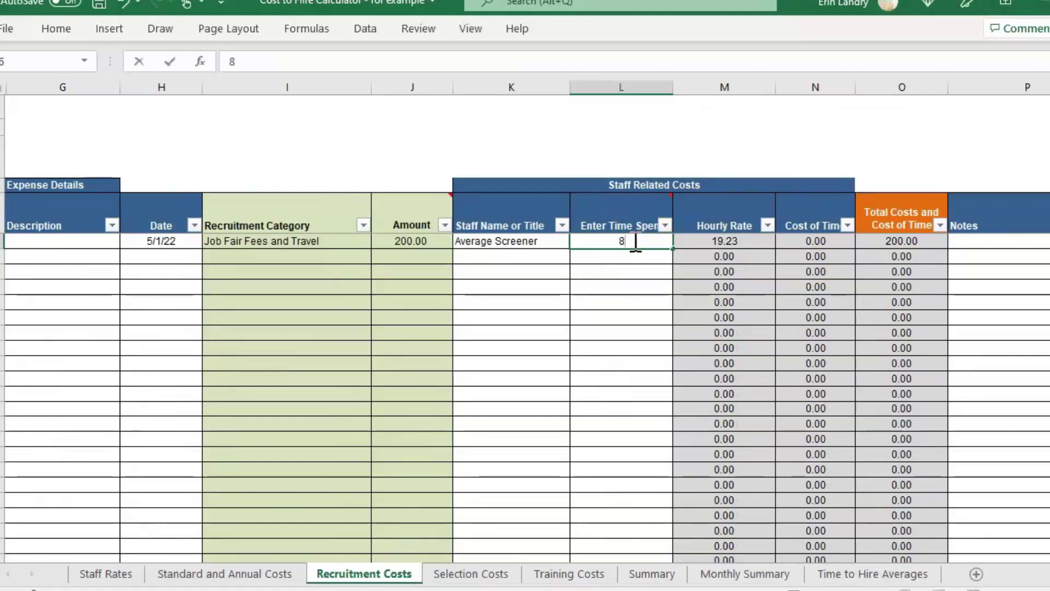
{"action": "key", "text": "Return"}
Step: Review the 353.85 summary total and browse the next row's recruitment category options
{"action": "key", "text": "Up"}
{"action": "key", "text": "Up"}
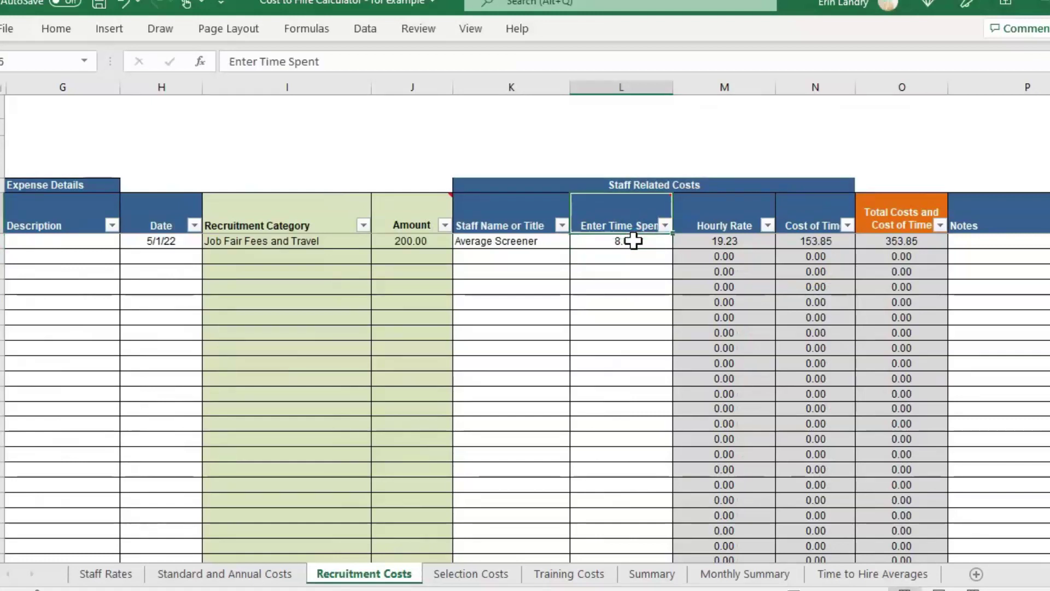
{"action": "key", "text": "Left"}
{"action": "key", "text": "Left"}
{"action": "key", "text": "Left"}
{"action": "key", "text": "Left"}
{"action": "key", "text": "Left"}
{"action": "key", "text": "Left"}
{"action": "key", "text": "Left"}
{"action": "key", "text": "Left"}
{"action": "key", "text": "Left"}
{"action": "key", "text": "Left"}
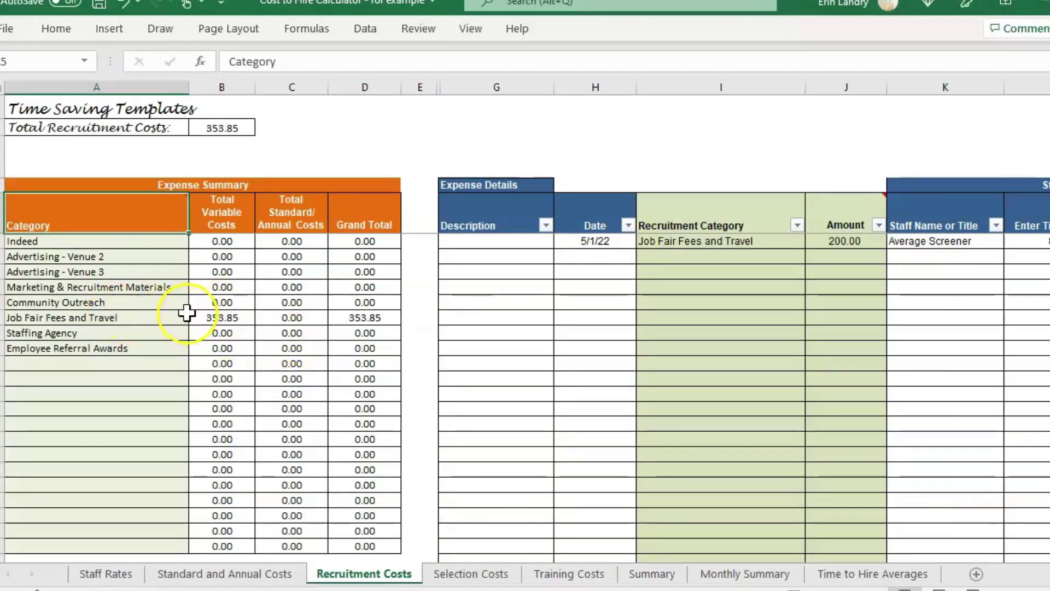
{"action": "left_click", "coordinate": [723, 165]}
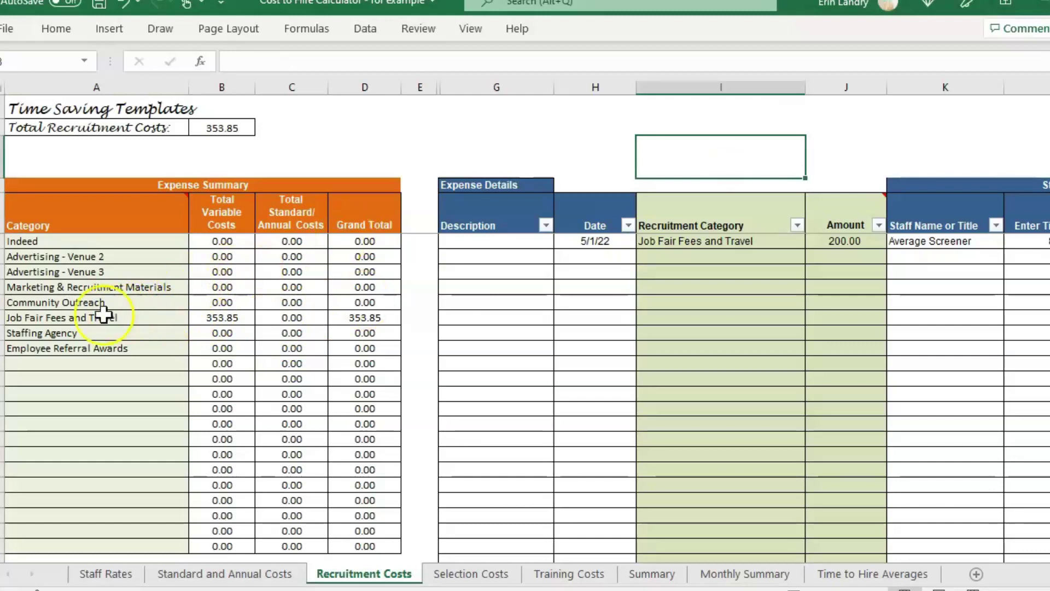
{"action": "left_click", "coordinate": [676, 301]}
{"action": "left_click", "coordinate": [784, 260]}
{"action": "left_click", "coordinate": [813, 256]}
{"action": "left_click", "coordinate": [812, 271]}
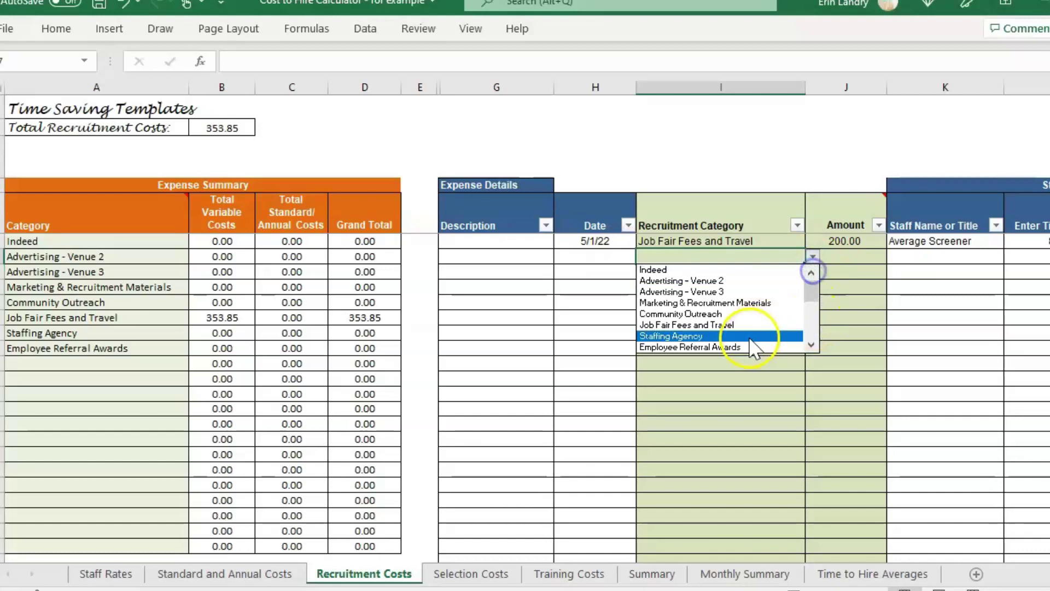
Step: On Selection Costs, set an empty row's category to Phone Interviews
{"action": "left_click", "coordinate": [471, 574]}
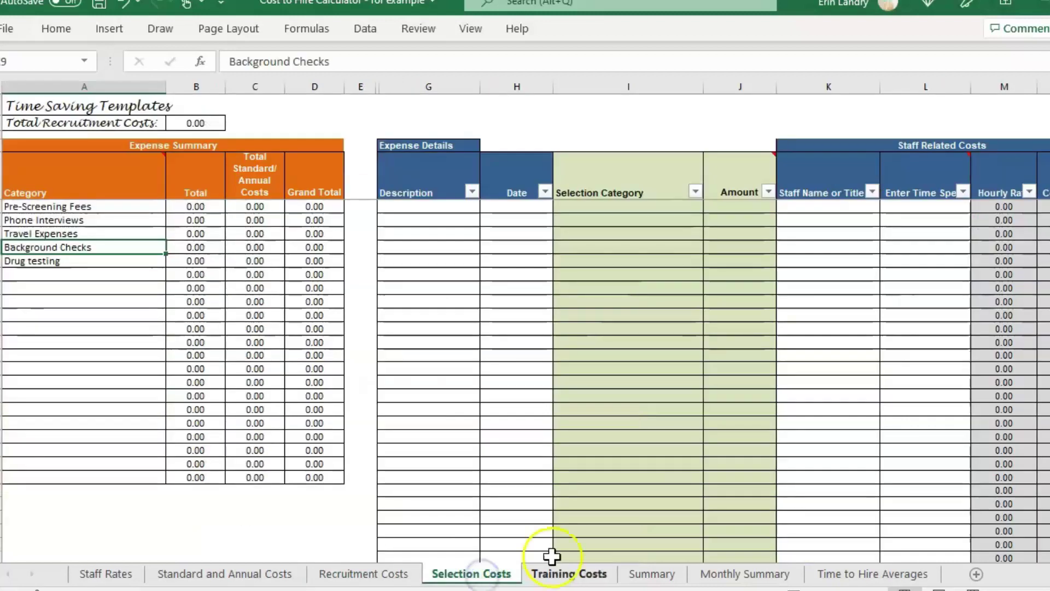
{"action": "left_click", "coordinate": [652, 257]}
{"action": "left_click", "coordinate": [710, 261]}
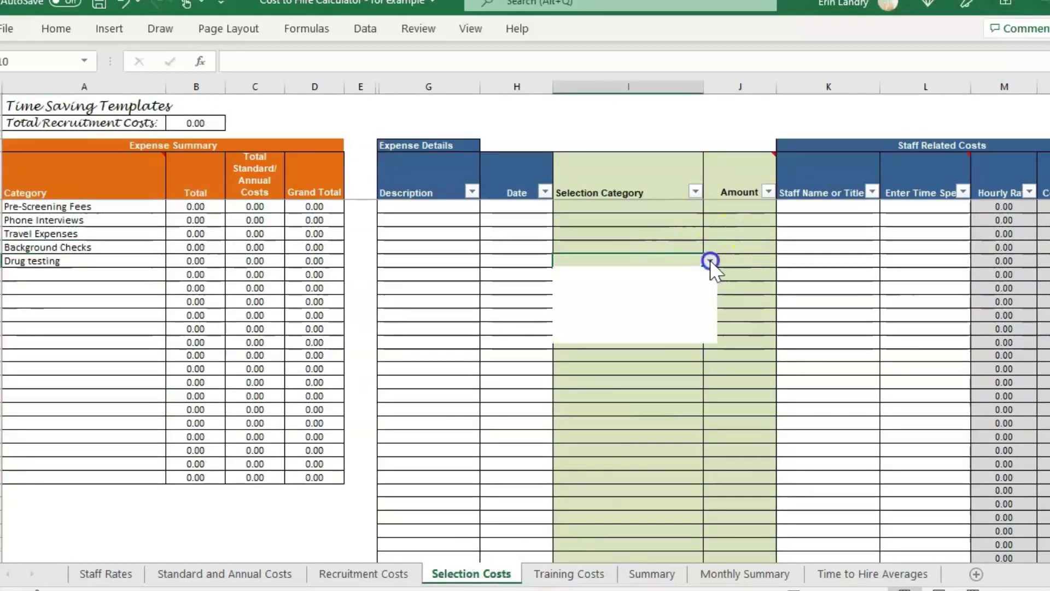
{"action": "left_click", "coordinate": [711, 271]}
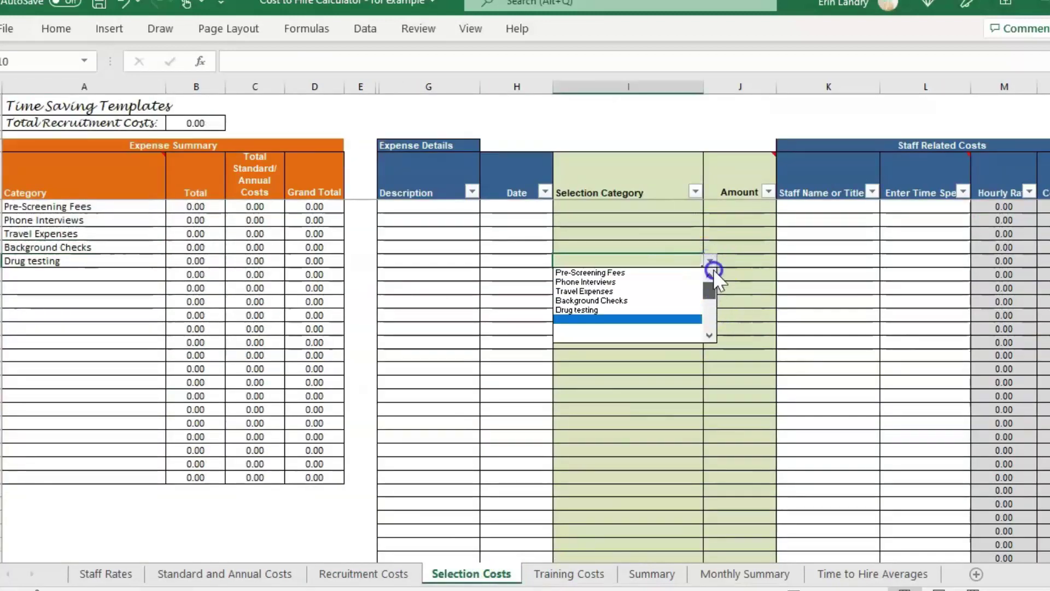
{"action": "left_click", "coordinate": [673, 282]}
Step: Give the Phone Interviews expense Average Screener with 5 hours, totalling 96.15
{"action": "left_click", "coordinate": [870, 261]}
{"action": "left_click", "coordinate": [887, 261]}
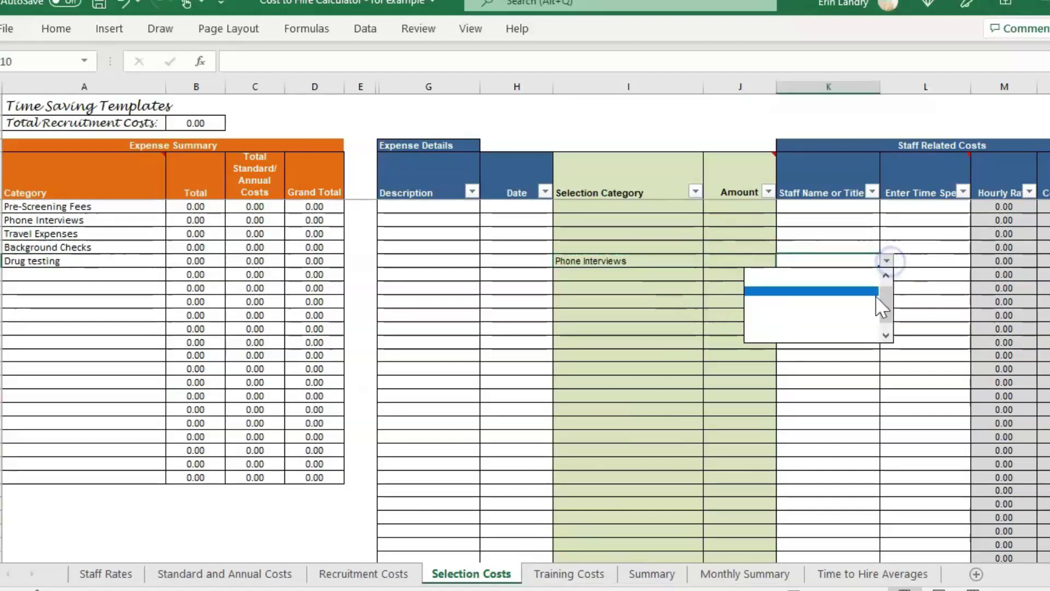
{"action": "left_click", "coordinate": [886, 303]}
{"action": "left_click", "coordinate": [887, 261]}
{"action": "left_click", "coordinate": [866, 272]}
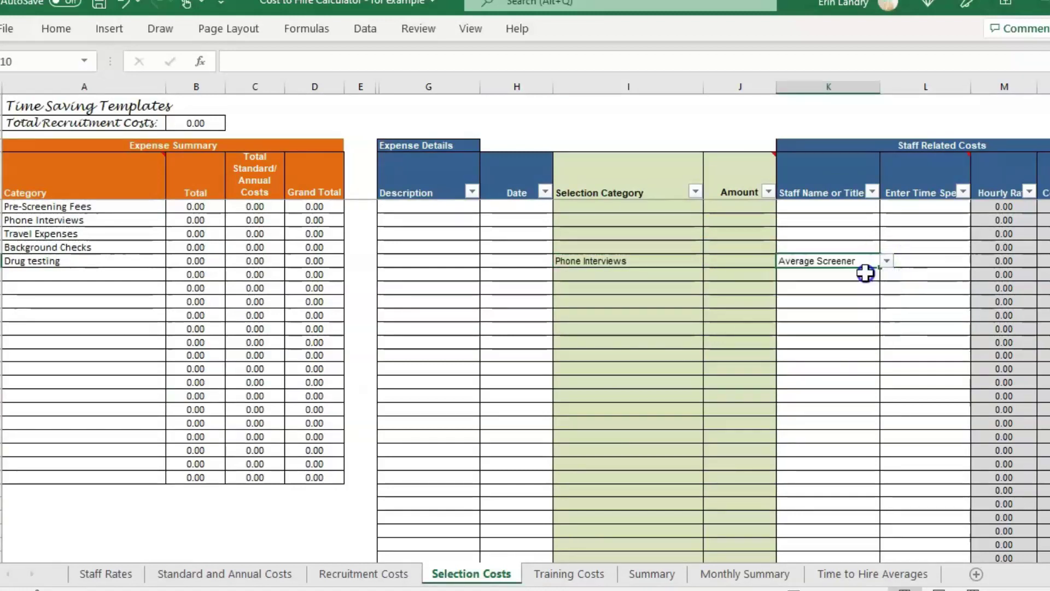
{"action": "left_click", "coordinate": [935, 262]}
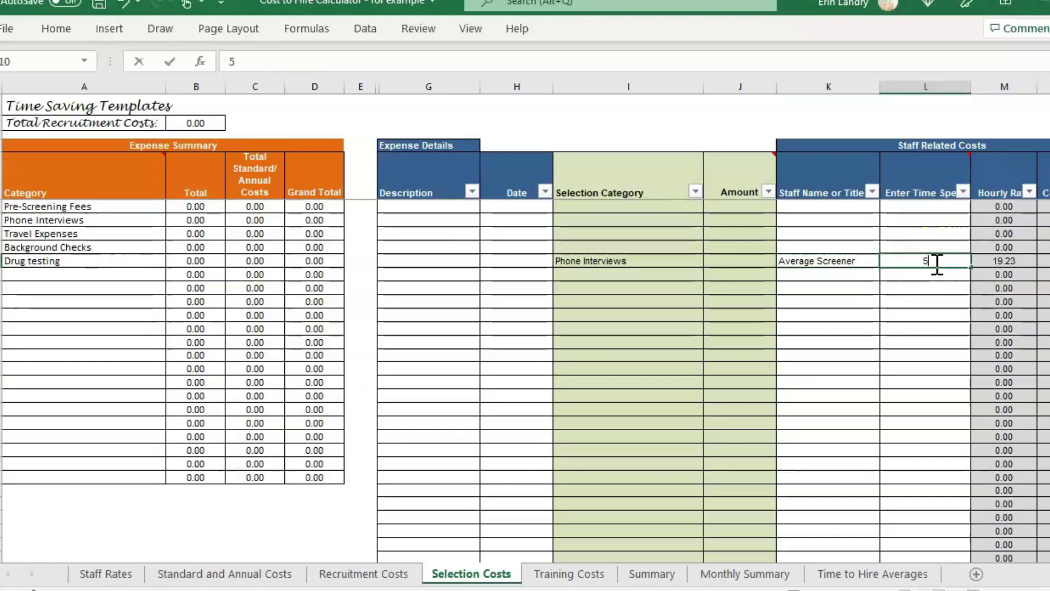
{"action": "key", "text": "Return"}
Step: Return toward the description column, then bring up the Training Costs sheet
{"action": "key", "text": "Up"}
{"action": "key", "text": "Right"}
{"action": "key", "text": "Left"}
{"action": "key", "text": "Up"}
{"action": "key", "text": "Left"}
{"action": "key", "text": "Left"}
{"action": "key", "text": "Left"}
{"action": "key", "text": "Left"}
{"action": "key", "text": "Left"}
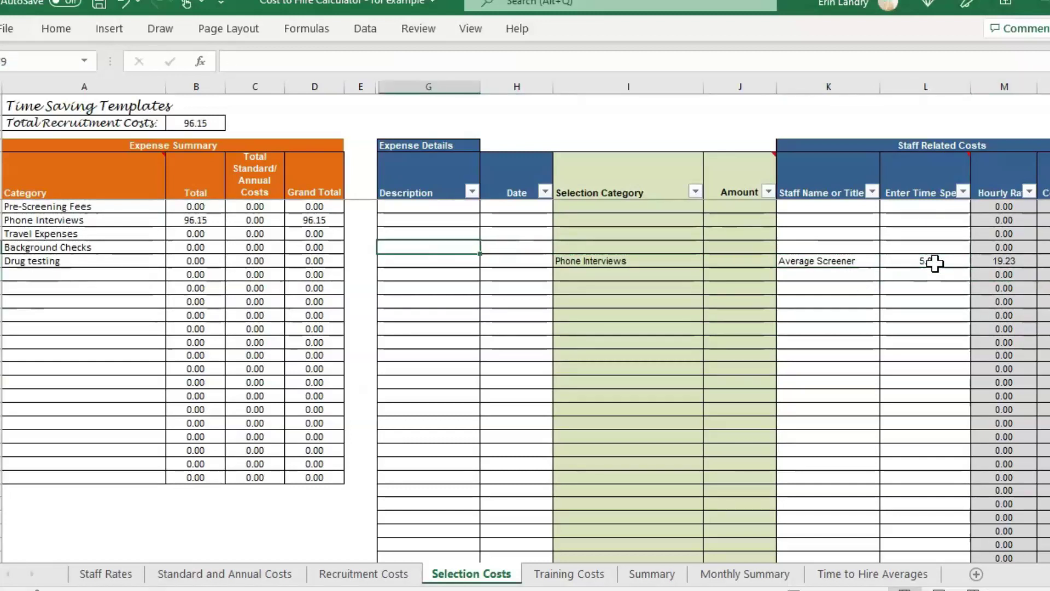
{"action": "left_click", "coordinate": [590, 572]}
{"action": "left_click", "coordinate": [787, 192]}
Step: Add an onboarding expense with category Relocation Fees and amount 3,000
{"action": "key", "text": "Down"}
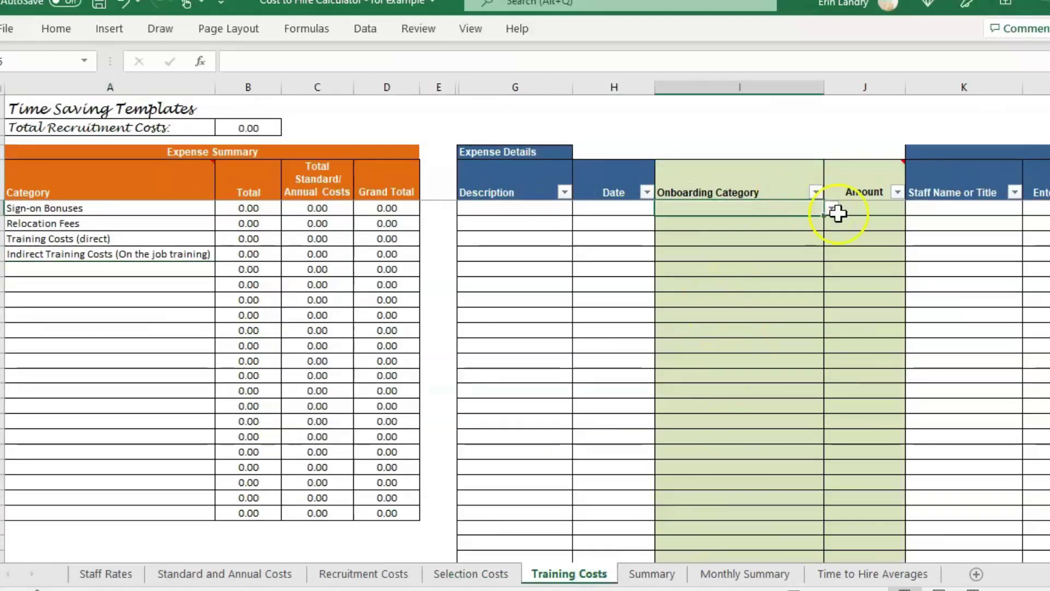
{"action": "left_click", "coordinate": [831, 208]}
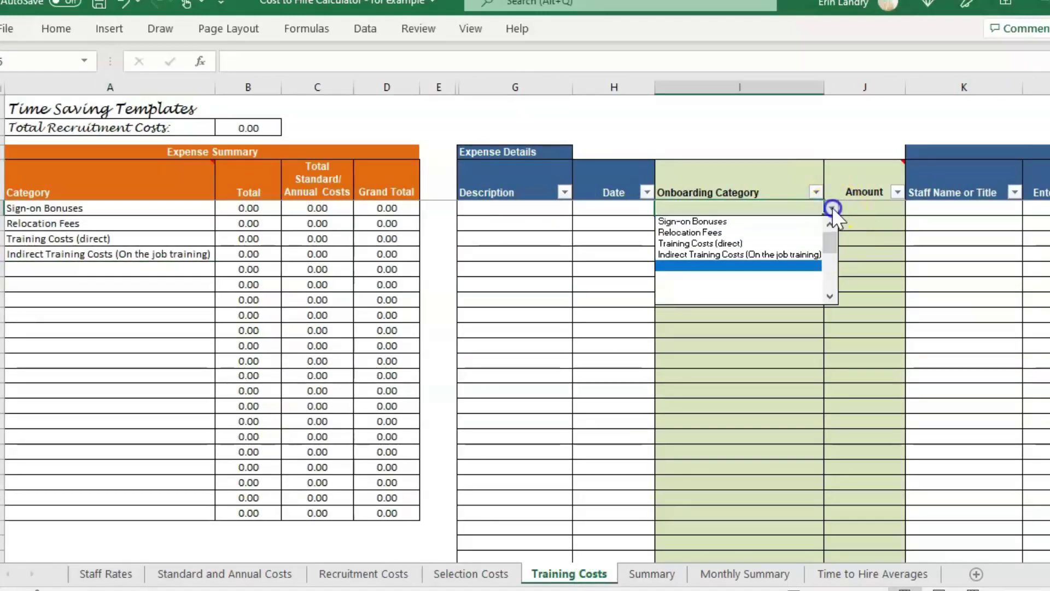
{"action": "left_click", "coordinate": [740, 232]}
{"action": "left_click", "coordinate": [890, 204]}
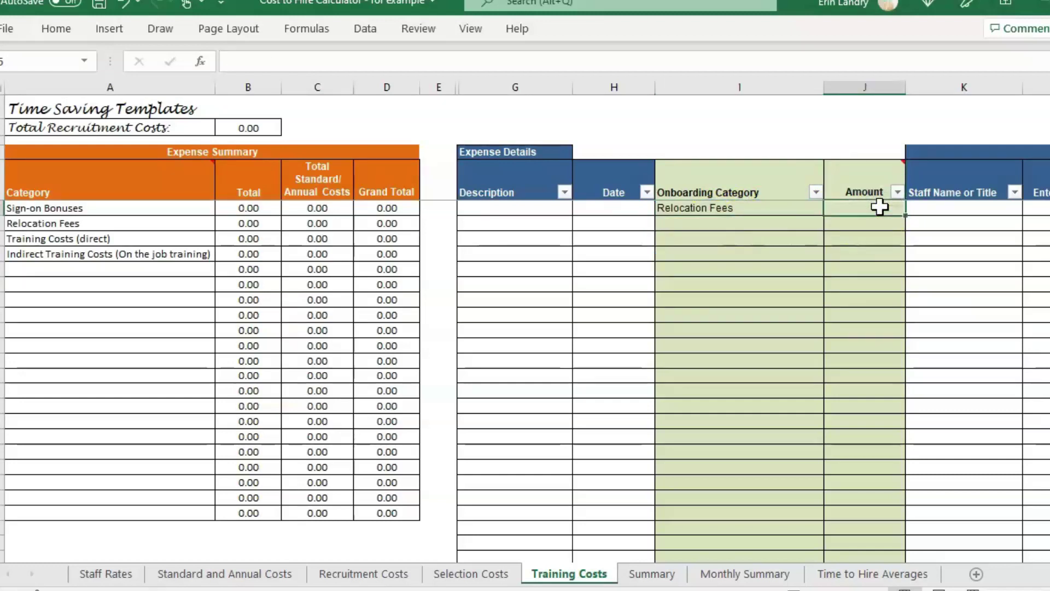
{"action": "type", "text": "3,000"}
{"action": "key", "text": "Return"}
Step: Check the Summary sheet's total costs, now 3,450.00
{"action": "key", "text": "ctrl+Page_Down"}
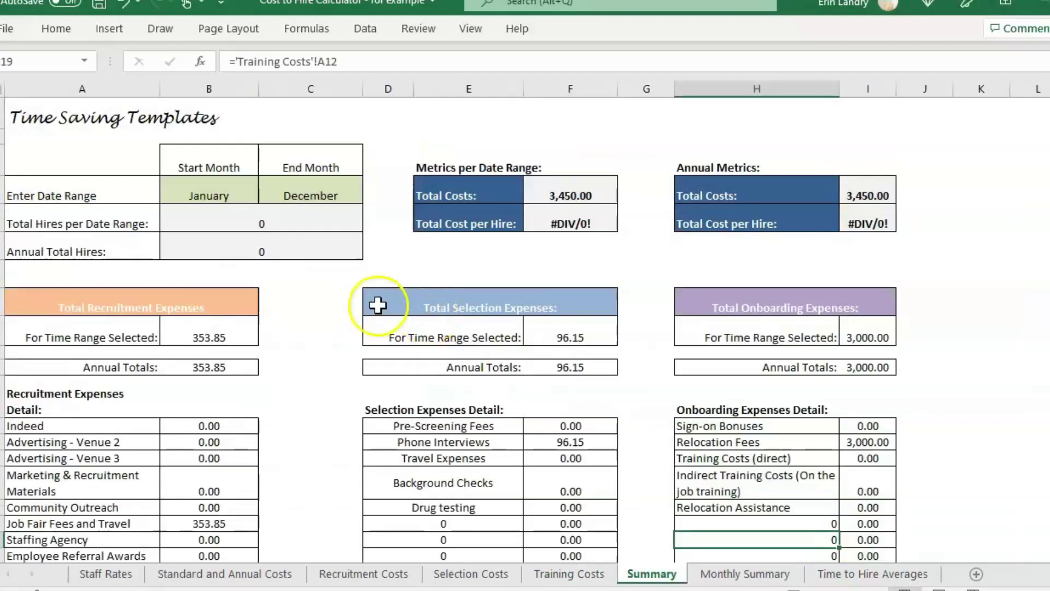
{"action": "left_click", "coordinate": [274, 305]}
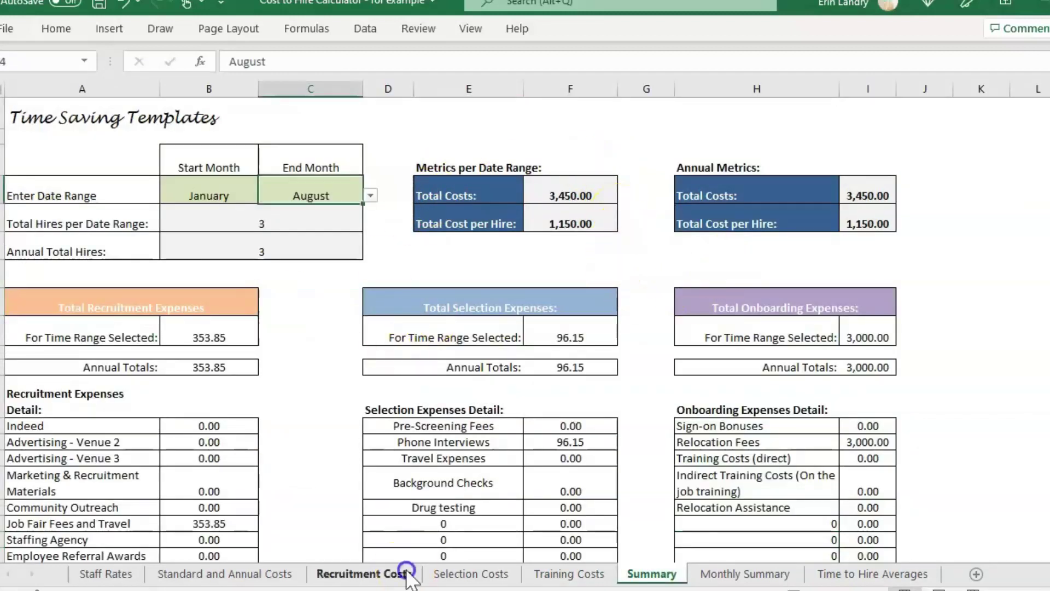
{"action": "left_click", "coordinate": [364, 573]}
Step: Review the Recruitment Costs entries: job fair date, Community Outreach, Staffing Agency and Advertising rows
{"action": "left_click", "coordinate": [509, 249]}
{"action": "left_click", "coordinate": [621, 242]}
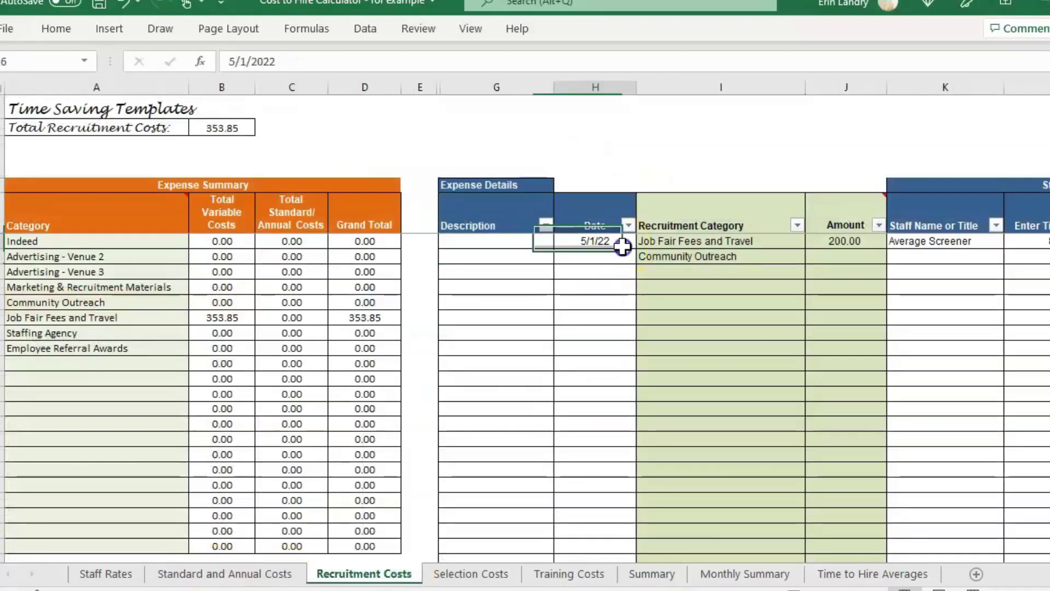
{"action": "left_click", "coordinate": [757, 255]}
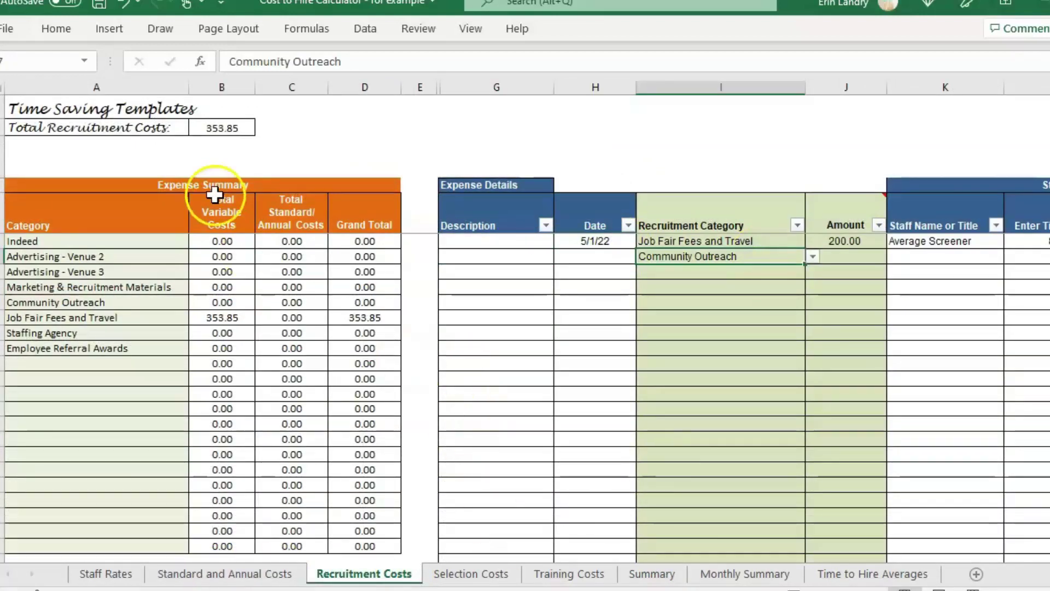
{"action": "left_click", "coordinate": [54, 314]}
{"action": "left_click", "coordinate": [84, 331]}
{"action": "left_click", "coordinate": [106, 251]}
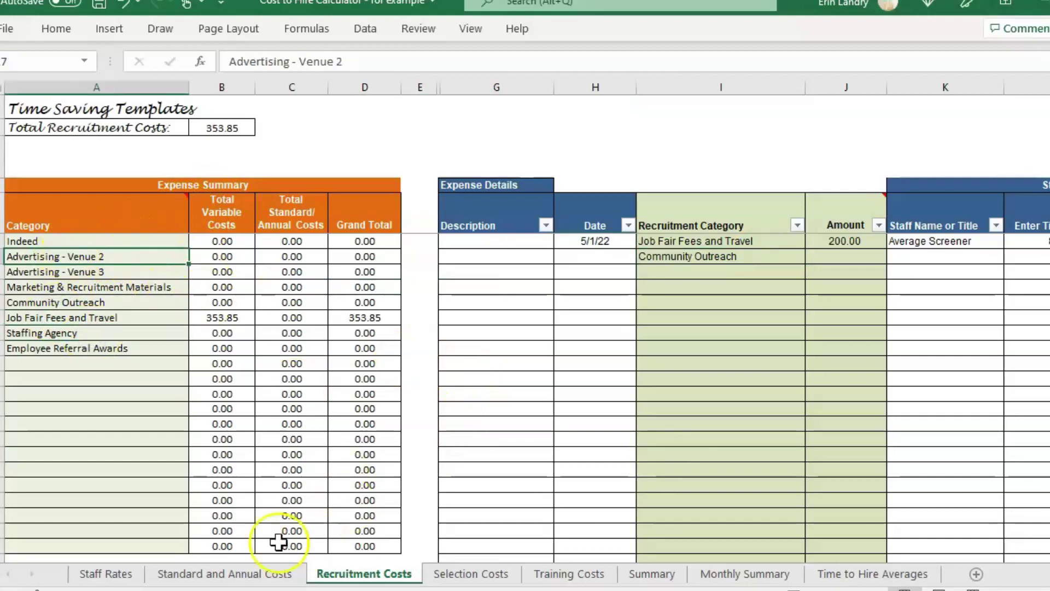
Step: On Standard and Annual Costs, review the Recruiting, Interview and Selection, and Onboarding headers
{"action": "left_click", "coordinate": [241, 574]}
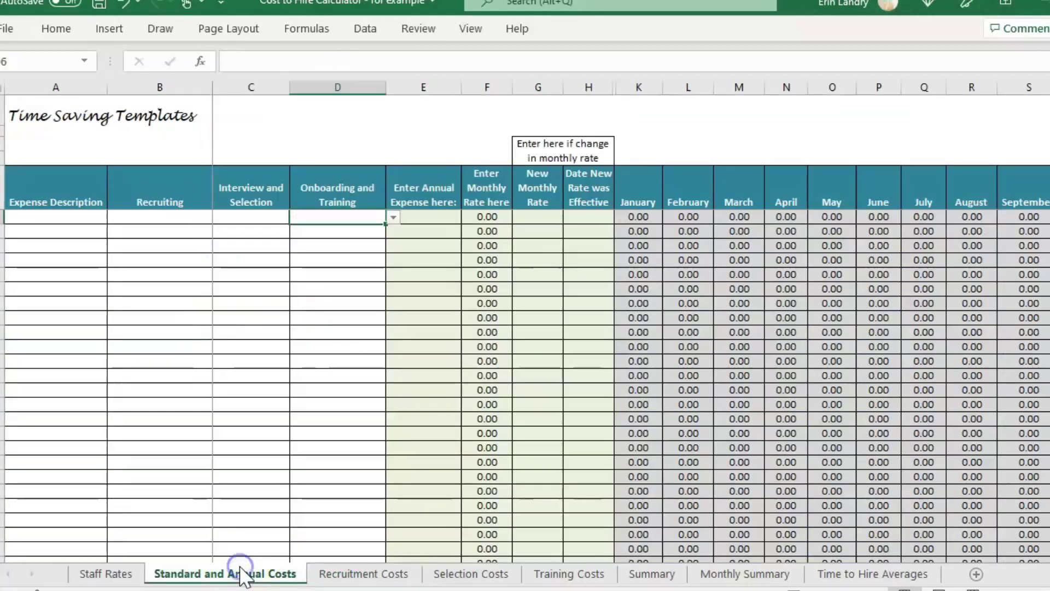
{"action": "left_click", "coordinate": [86, 157]}
{"action": "key", "text": "Down"}
{"action": "key", "text": "Down"}
{"action": "key", "text": "Right"}
{"action": "key", "text": "Right"}
{"action": "key", "text": "Right"}
{"action": "key", "text": "Left"}
{"action": "key", "text": "Left"}
{"action": "key", "text": "Left"}
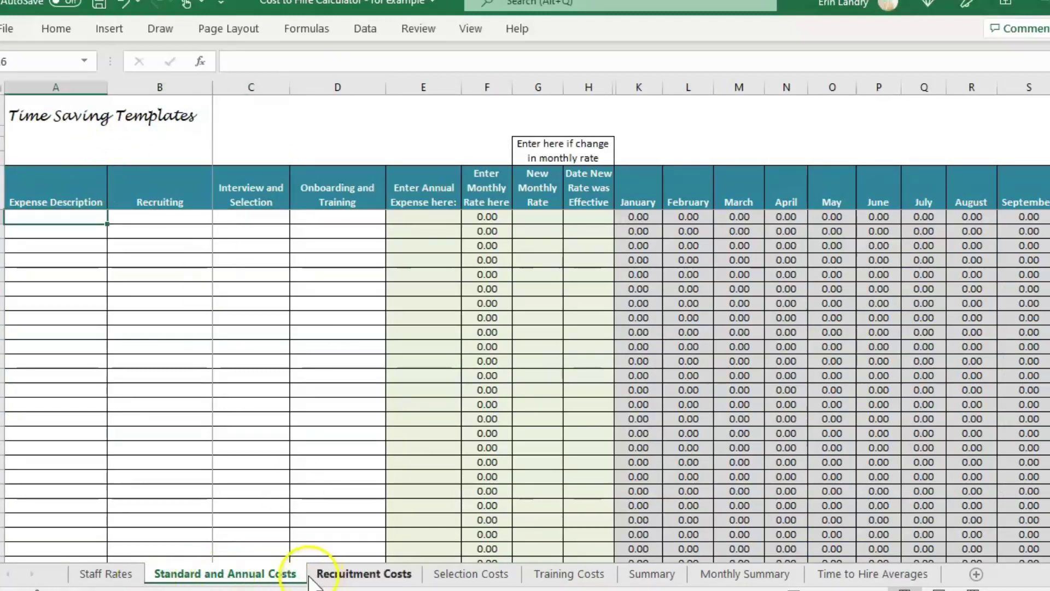
{"action": "left_click", "coordinate": [174, 217]}
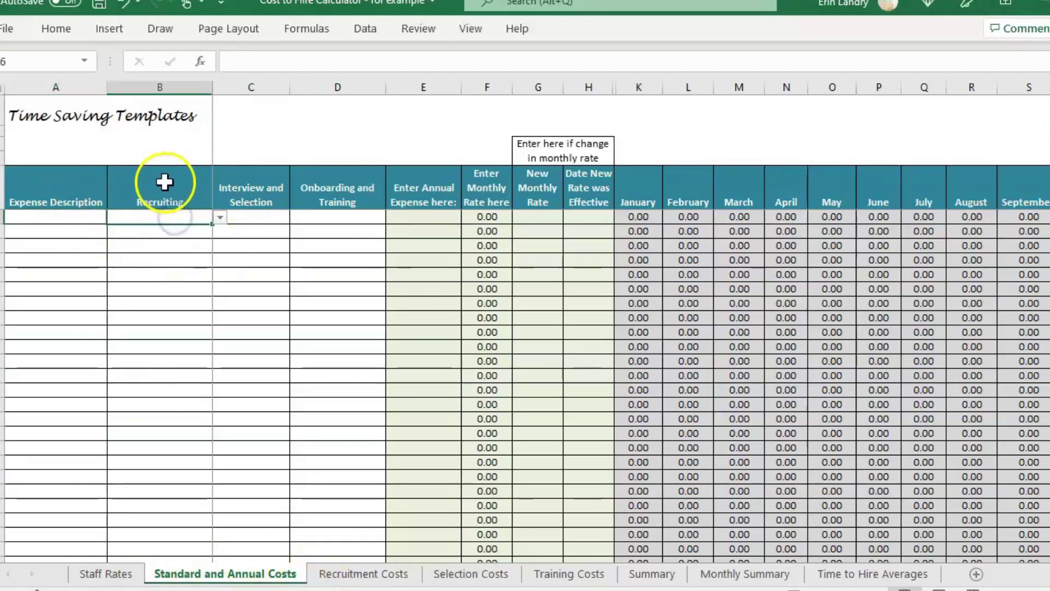
{"action": "left_click_drag", "start_coordinate": [165, 180], "coordinate": [345, 192]}
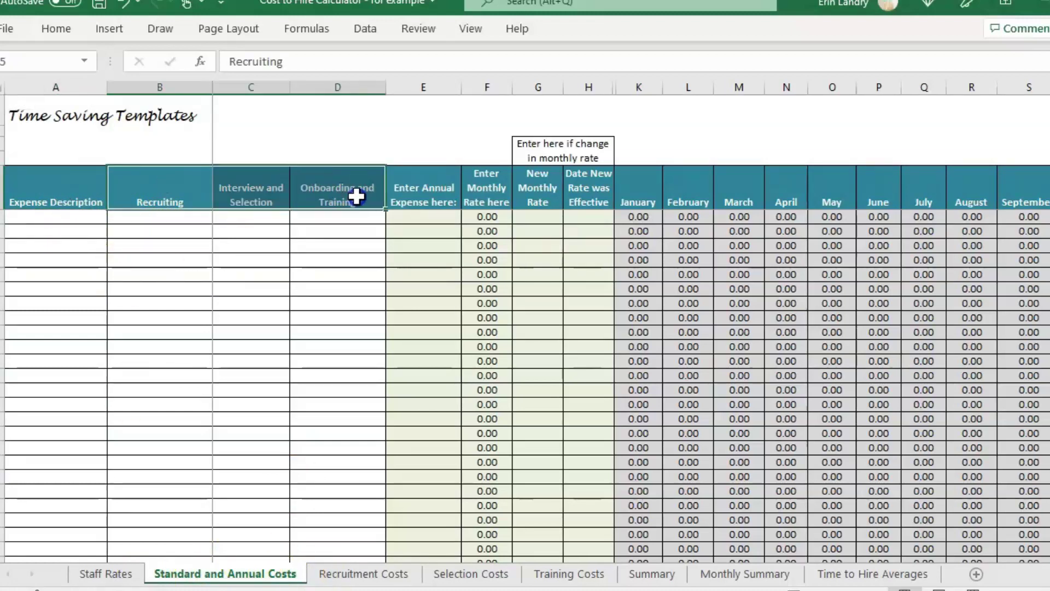
{"action": "left_click", "coordinate": [145, 176]}
{"action": "left_click", "coordinate": [267, 177]}
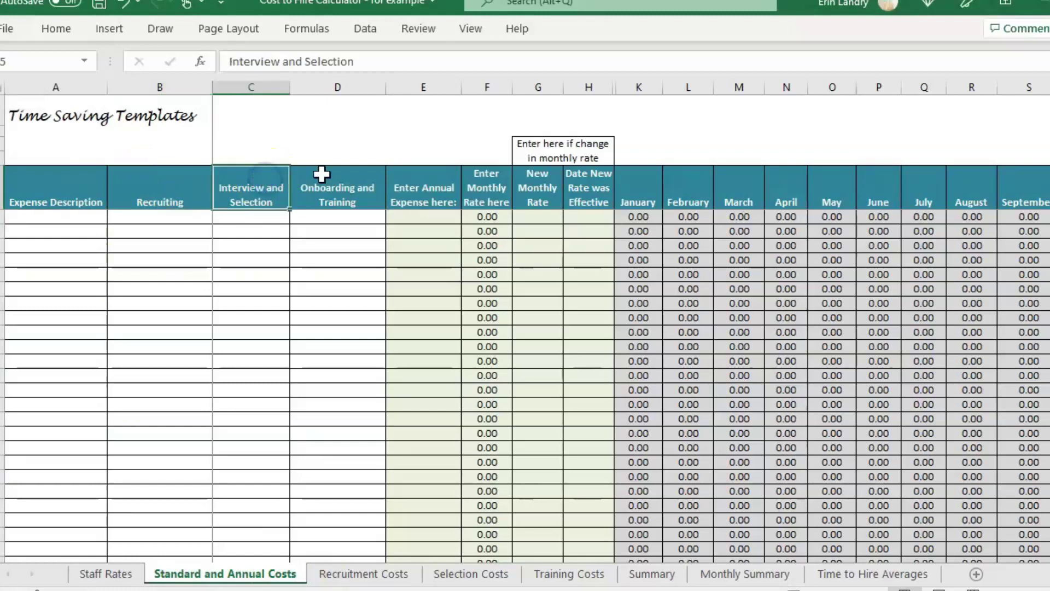
{"action": "left_click", "coordinate": [336, 186]}
Step: Set C6's category to Background Checks and widen column C to fit
{"action": "left_click", "coordinate": [261, 230]}
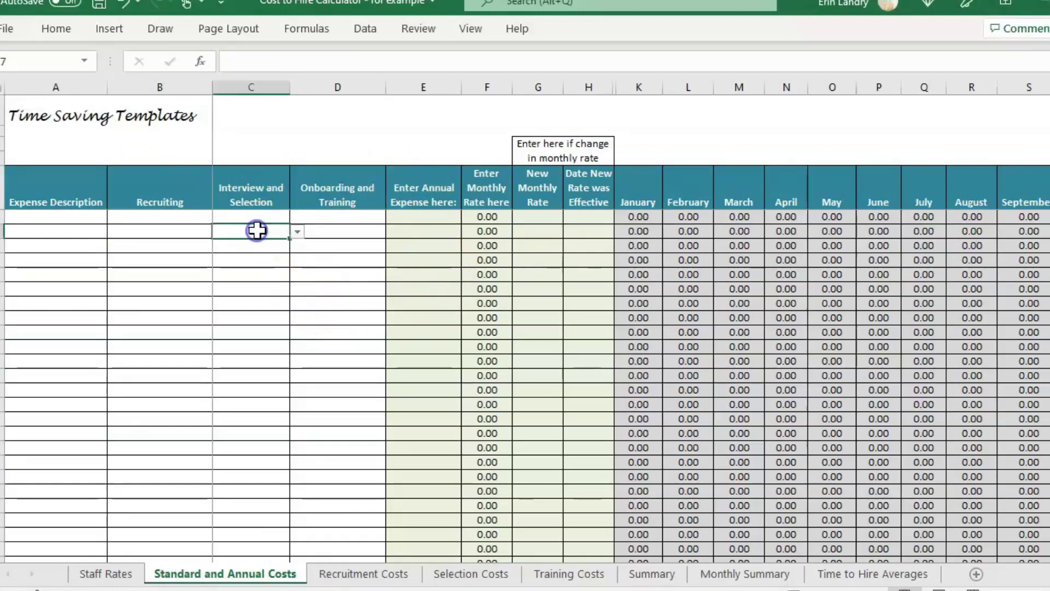
{"action": "left_click", "coordinate": [274, 215]}
{"action": "left_click", "coordinate": [297, 218]}
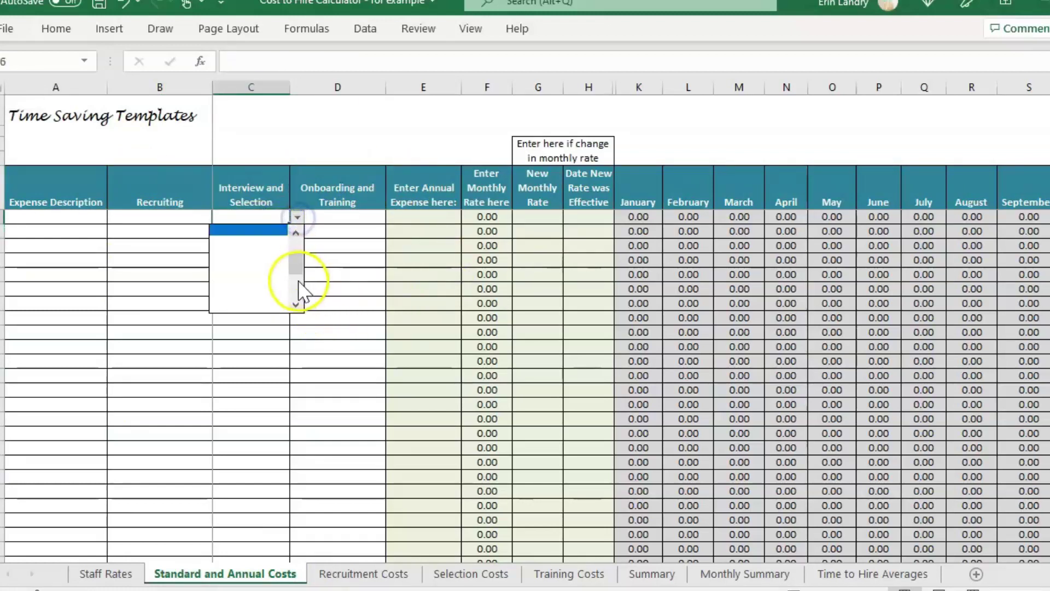
{"action": "left_click_drag", "start_coordinate": [297, 283], "coordinate": [306, 225]}
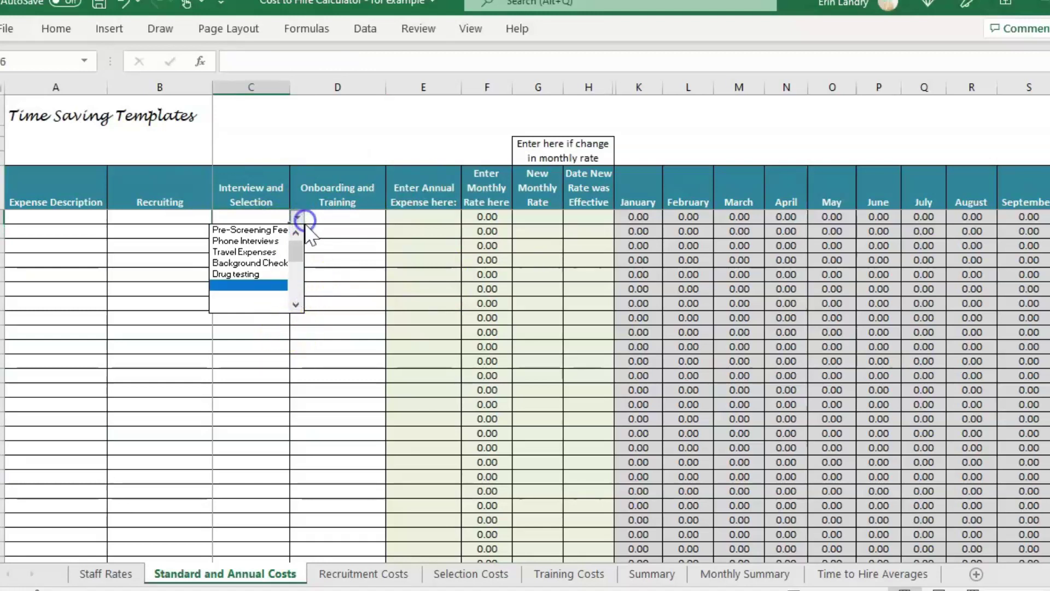
{"action": "left_click", "coordinate": [263, 261]}
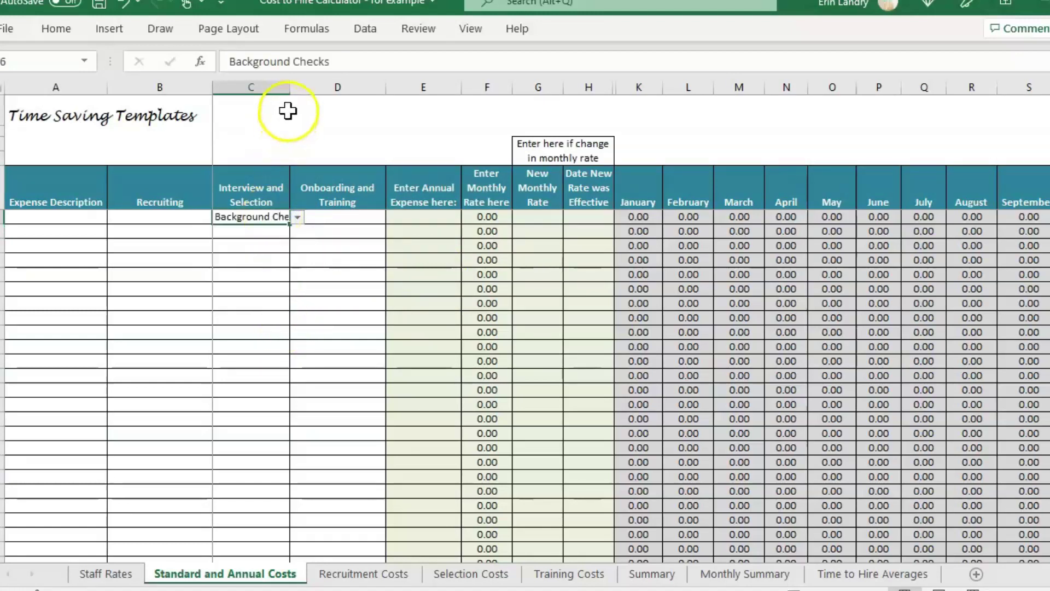
{"action": "left_click_drag", "start_coordinate": [290, 87], "coordinate": [335, 86]}
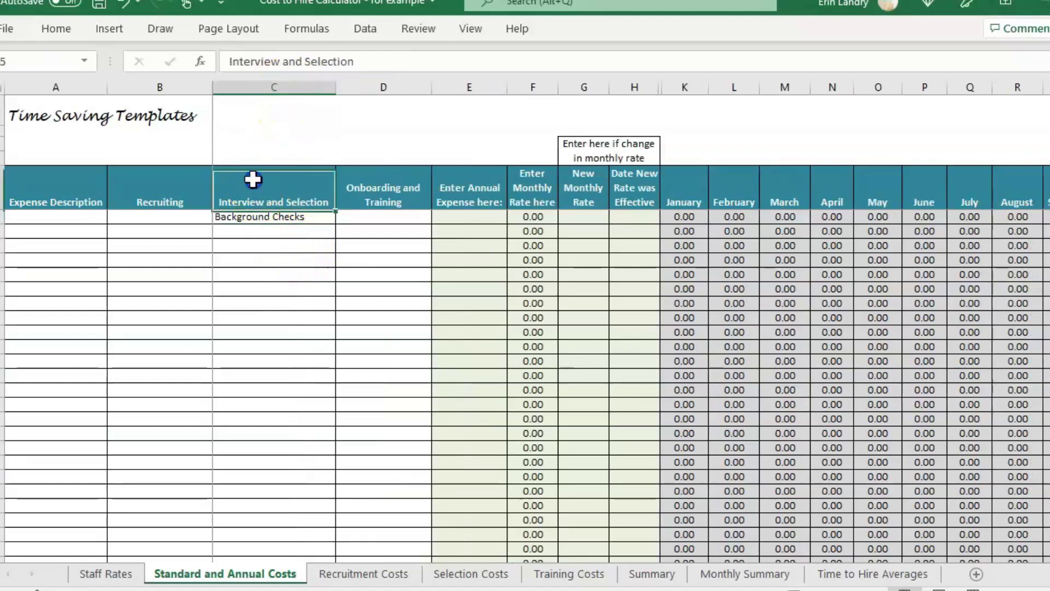
Step: Enter 2,000 as the first row's annual expense in E6
{"action": "left_click", "coordinate": [386, 178]}
{"action": "left_click", "coordinate": [483, 216]}
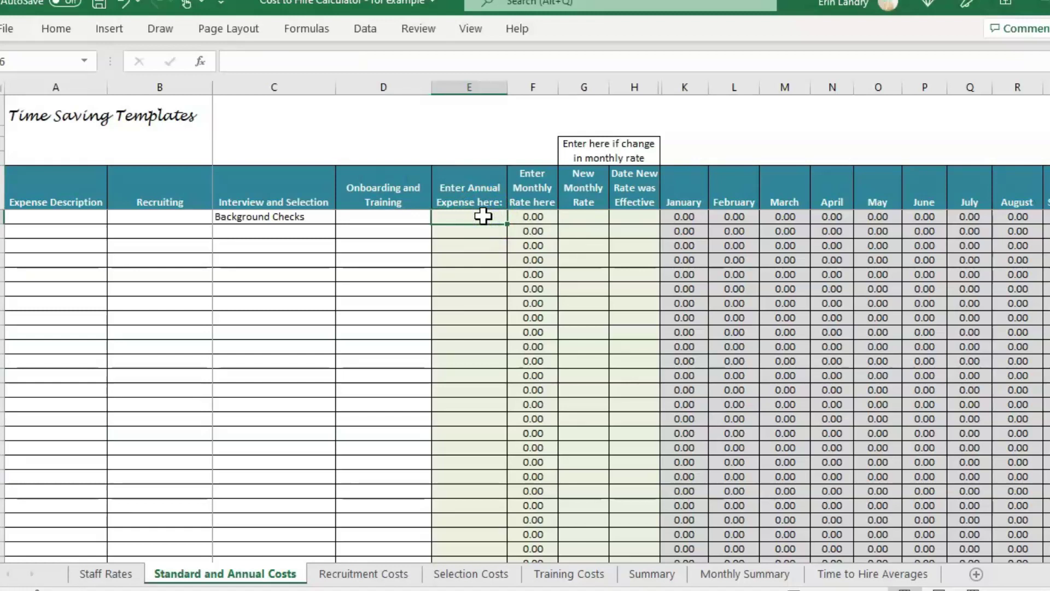
{"action": "key", "text": "Up"}
{"action": "key", "text": "Right"}
{"action": "key", "text": "Down"}
{"action": "key", "text": "Left"}
{"action": "key", "text": "Up"}
{"action": "key", "text": "Down"}
{"action": "type", "text": "200"}
{"action": "key", "text": "Return"}
Step: Overwrite the second row's monthly rate in F7 with 25
{"action": "left_click", "coordinate": [542, 217]}
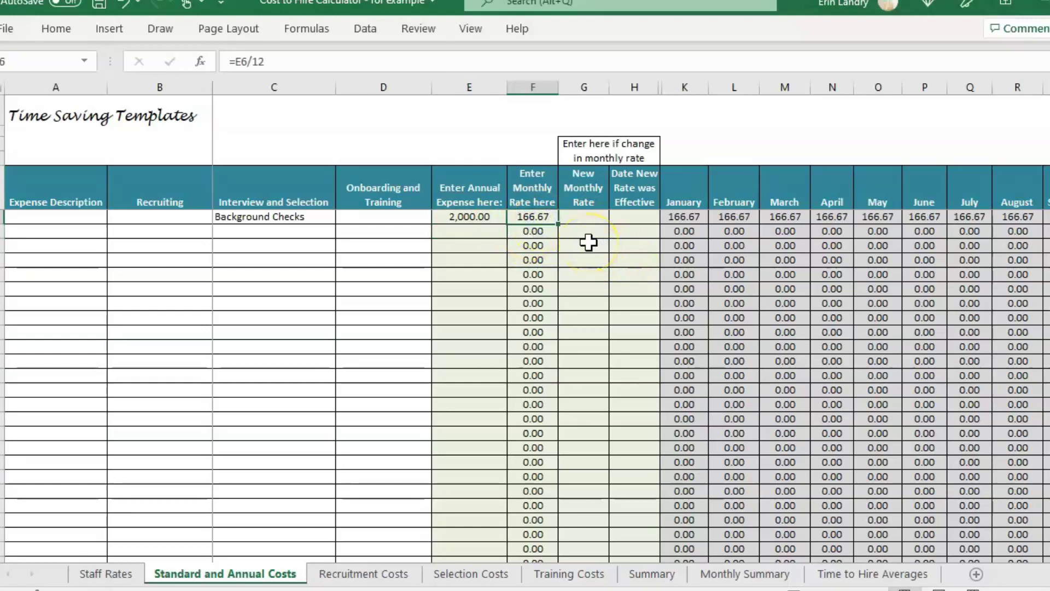
{"action": "key", "text": "Down"}
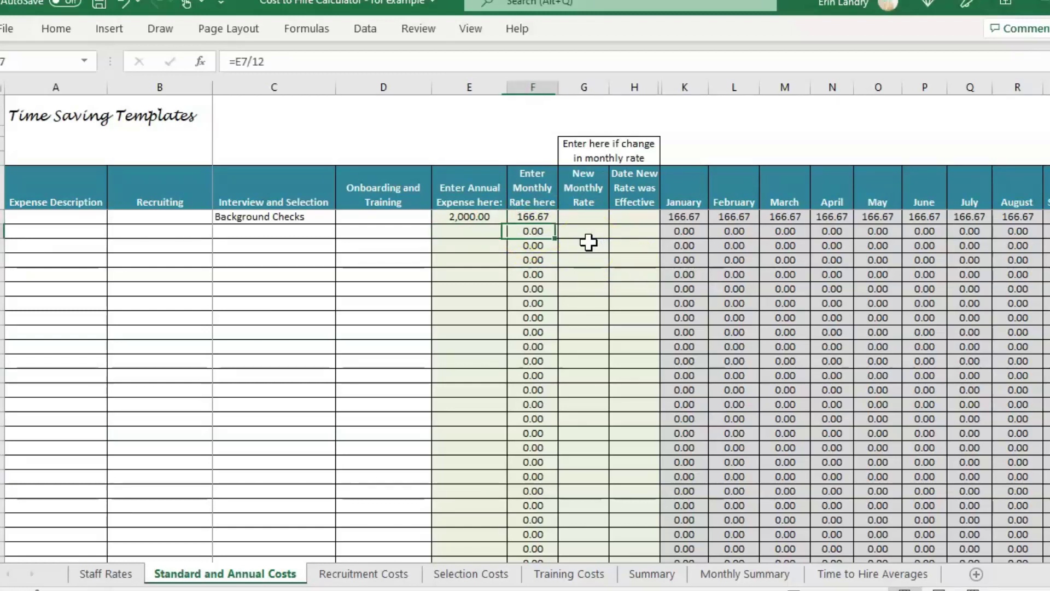
{"action": "type", "text": "25"}
{"action": "key", "text": "Return"}
Step: Choose Pre-Screening Fees as the second row's Interview and Selection category in C7
{"action": "key", "text": "Up"}
{"action": "key", "text": "Right"}
{"action": "key", "text": "Right"}
{"action": "key", "text": "Right"}
{"action": "key", "text": "Right"}
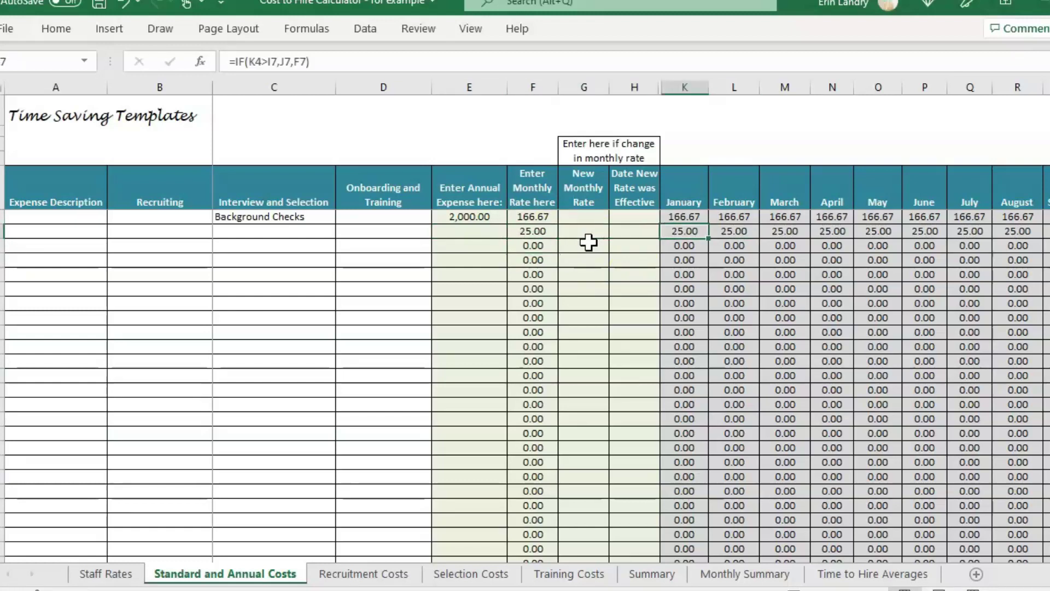
{"action": "key", "text": "Left"}
{"action": "key", "text": "Left"}
{"action": "key", "text": "Left"}
{"action": "key", "text": "Left"}
{"action": "key", "text": "Left"}
{"action": "key", "text": "Left"}
{"action": "key", "text": "Left"}
{"action": "key", "text": "Left"}
{"action": "key", "text": "Right"}
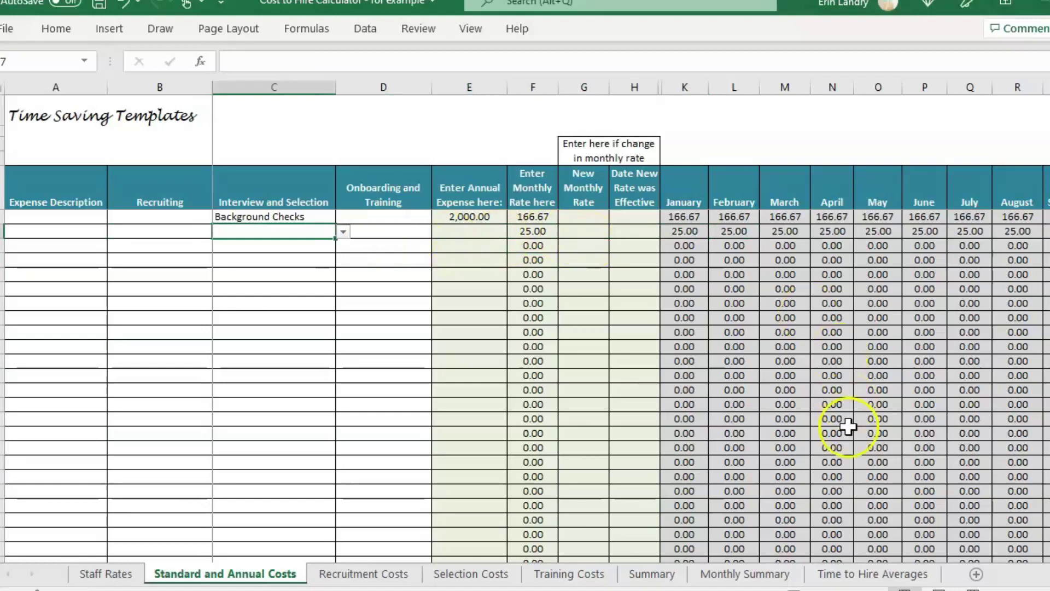
{"action": "scroll", "coordinate": [629, 328], "scroll_direction": "right", "scroll_amount": 5}
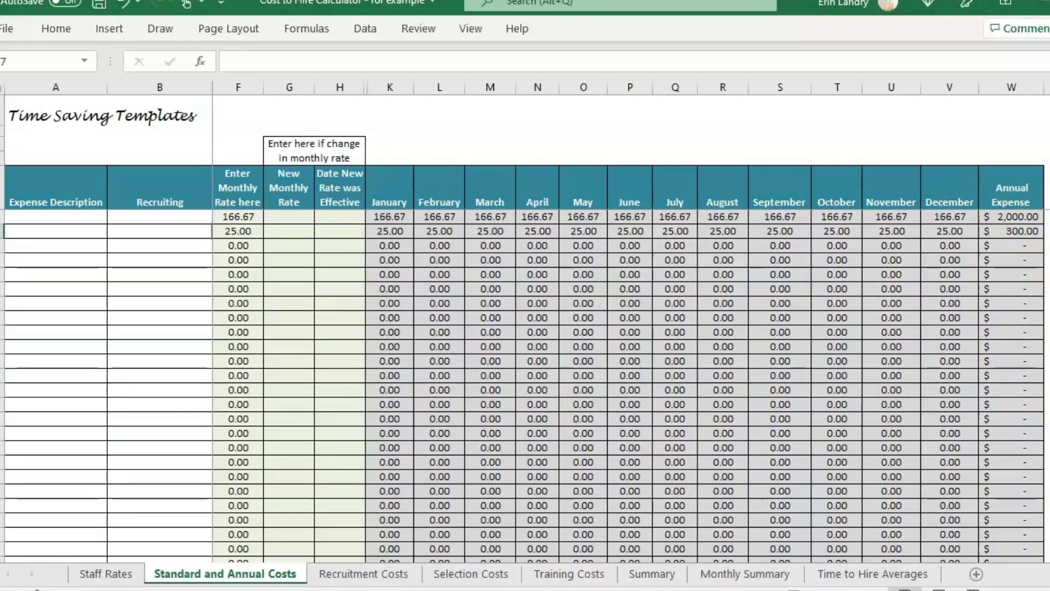
{"action": "scroll", "coordinate": [629, 328], "scroll_direction": "left", "scroll_amount": 5}
{"action": "left_click", "coordinate": [343, 231]}
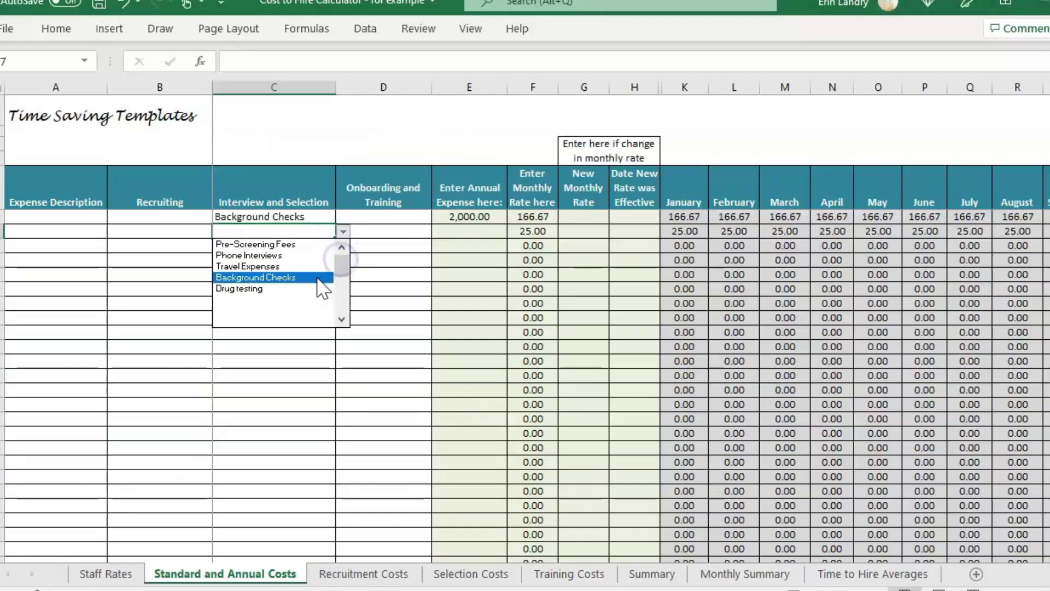
{"action": "left_click", "coordinate": [296, 245]}
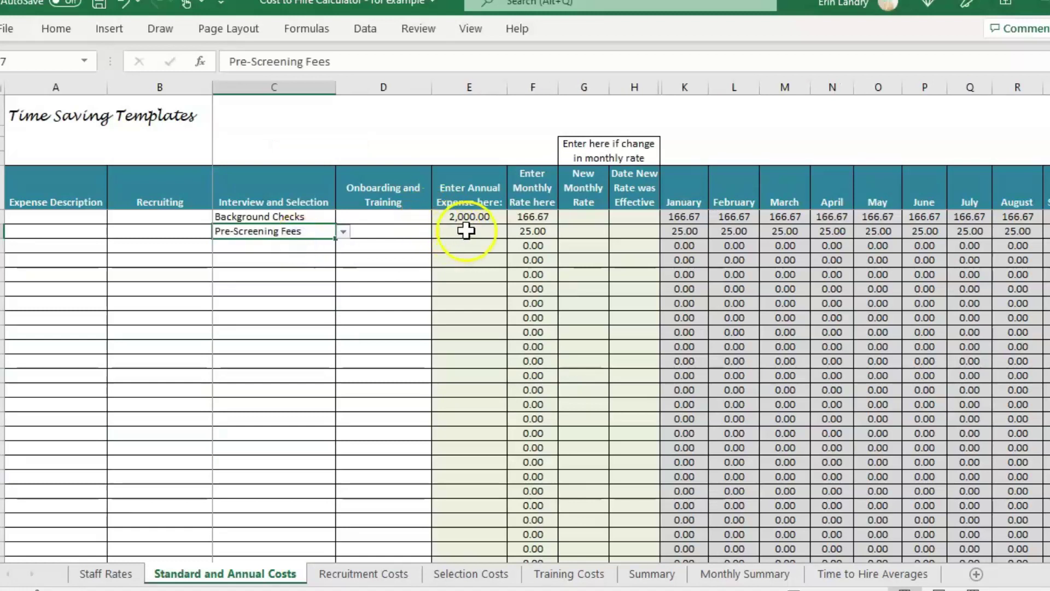
{"action": "left_click", "coordinate": [468, 231]}
{"action": "key", "text": "Right"}
{"action": "key", "text": "Right"}
{"action": "key", "text": "Right"}
{"action": "key", "text": "Right"}
{"action": "key", "text": "Right"}
{"action": "key", "text": "Right"}
{"action": "key", "text": "Right"}
{"action": "key", "text": "Right"}
{"action": "key", "text": "Right"}
{"action": "key", "text": "Right"}
{"action": "key", "text": "Right"}
{"action": "key", "text": "Right"}
{"action": "key", "text": "Right"}
{"action": "key", "text": "Right"}
{"action": "key", "text": "Right"}
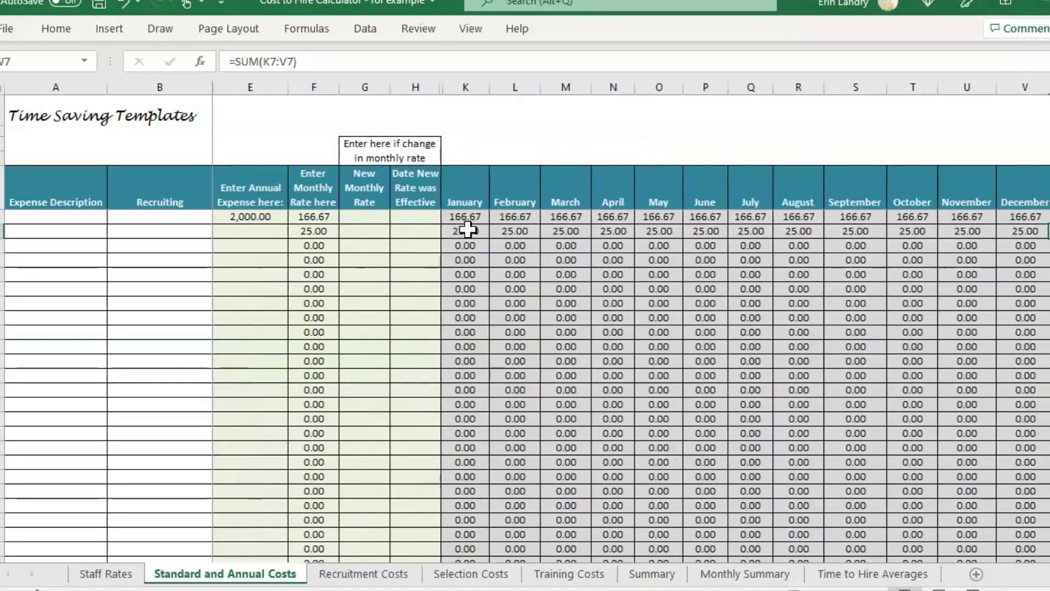
Step: Give Pre-Screening Fees a new 35 monthly rate effective 6/1/2013
{"action": "left_click", "coordinate": [376, 231]}
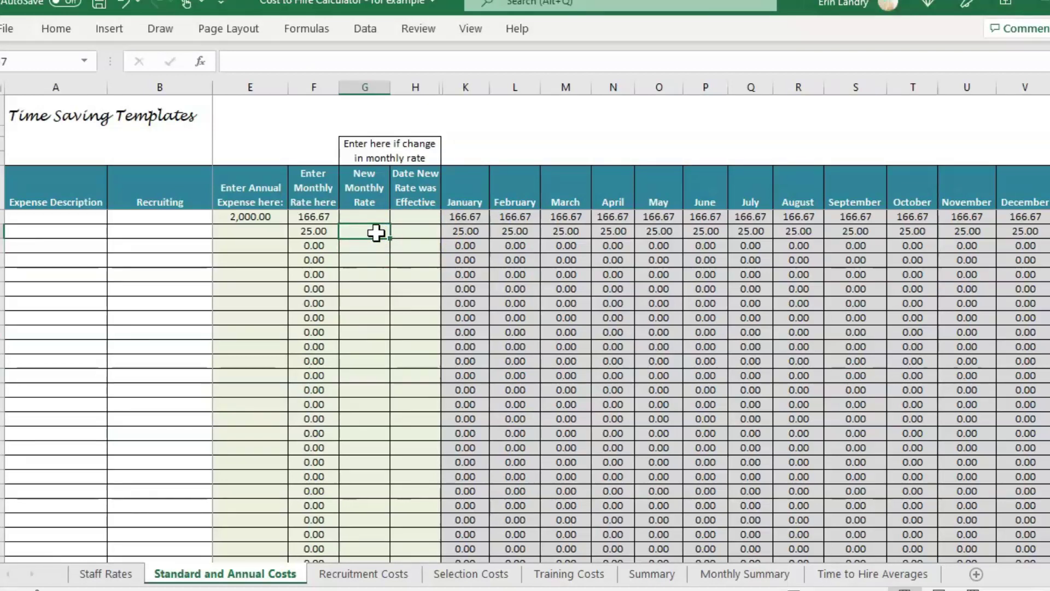
{"action": "type", "text": "35"}
{"action": "key", "text": "Return"}
{"action": "left_click", "coordinate": [415, 231]}
{"action": "left_click", "coordinate": [449, 231]}
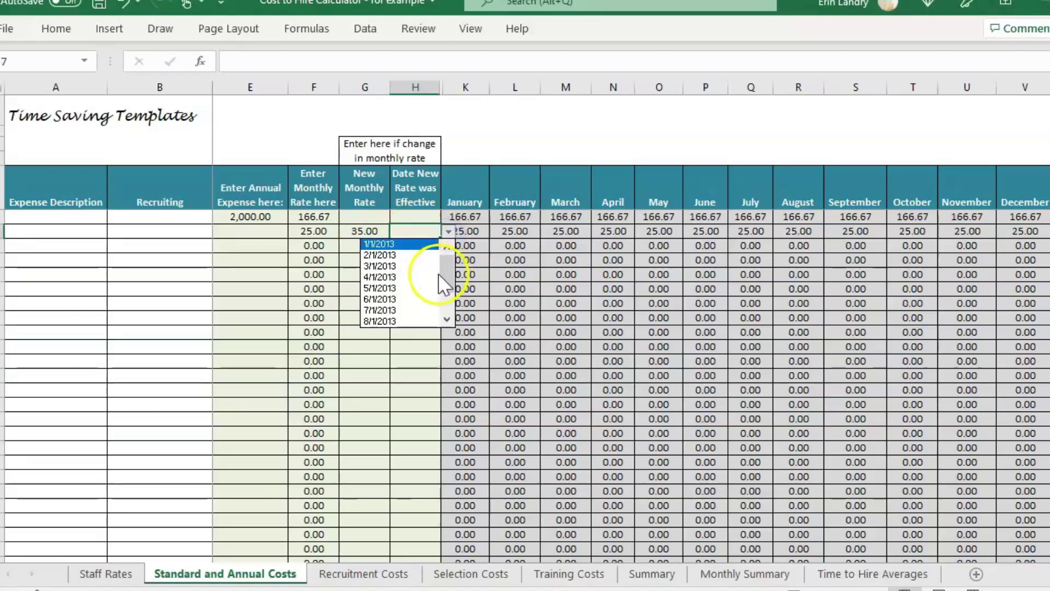
{"action": "left_click", "coordinate": [404, 298]}
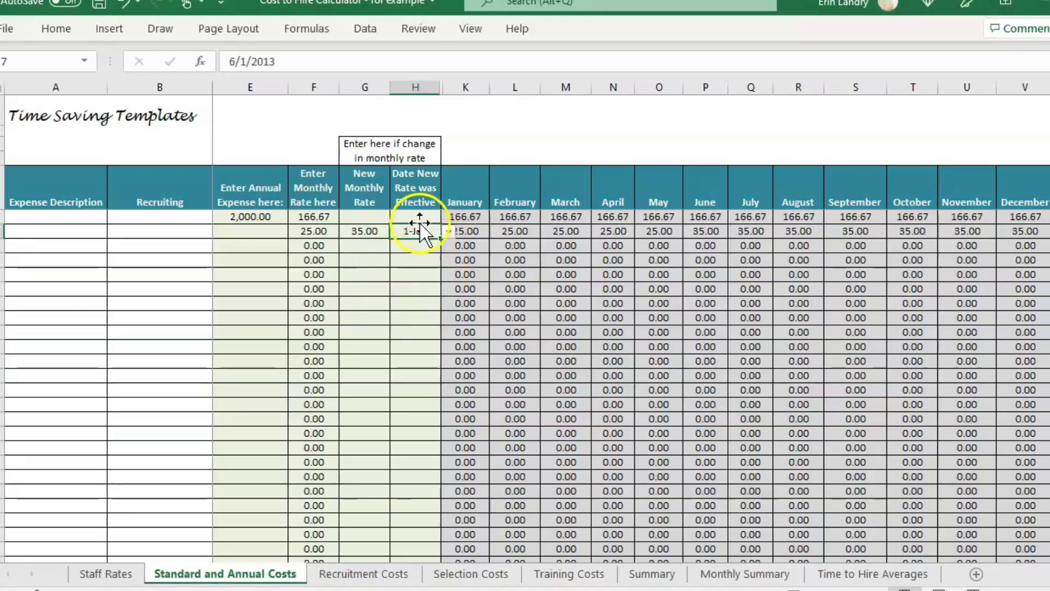
Step: Inspect the May formula, then move to the third row's Interview and Selection cell
{"action": "left_click", "coordinate": [659, 217]}
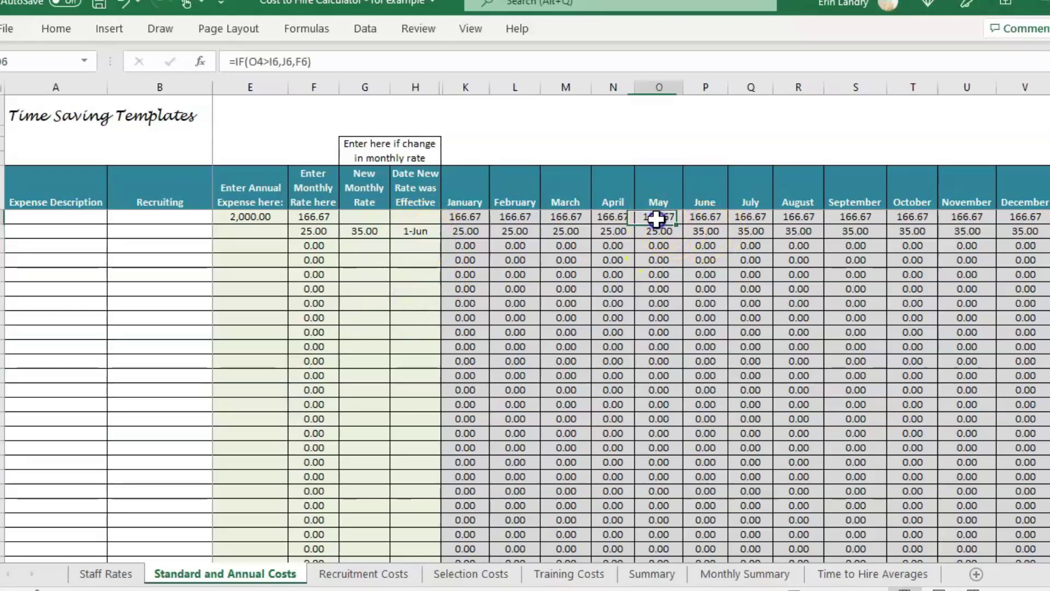
{"action": "key", "text": "Up"}
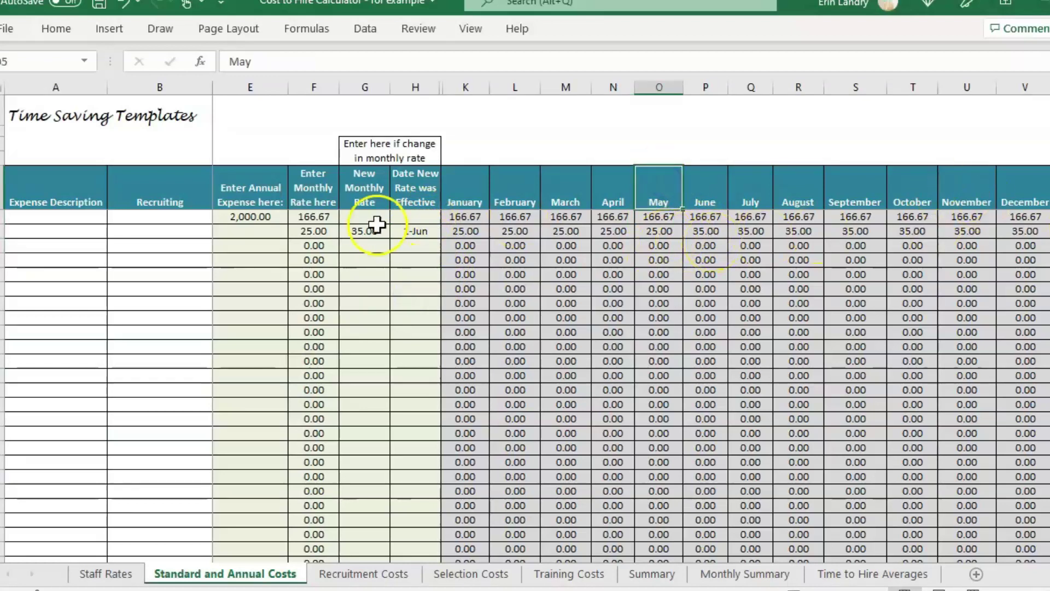
{"action": "left_click", "coordinate": [142, 240]}
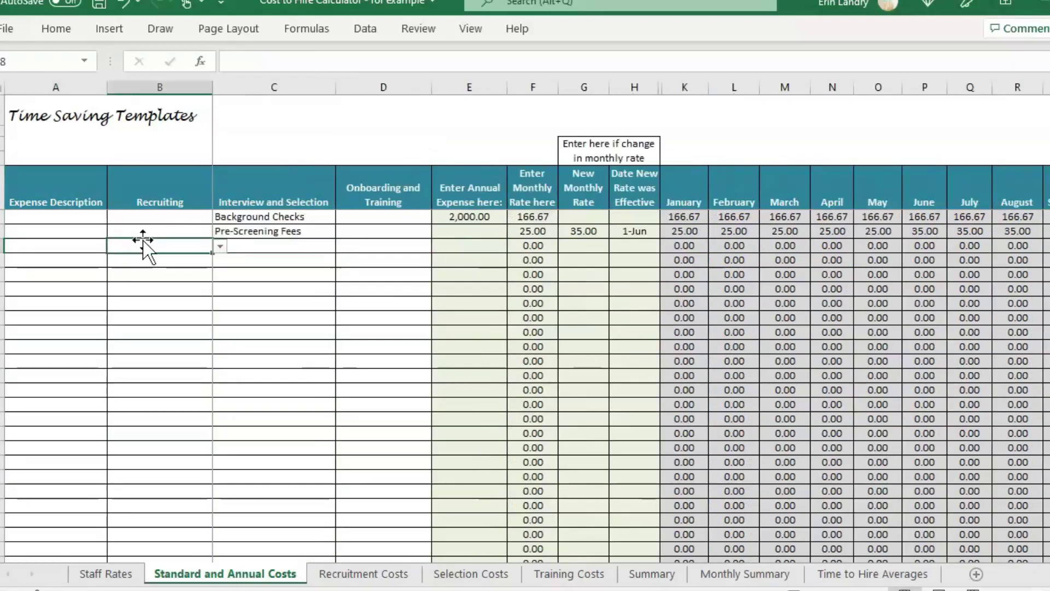
{"action": "key", "text": "Right"}
{"action": "key", "text": "Right"}
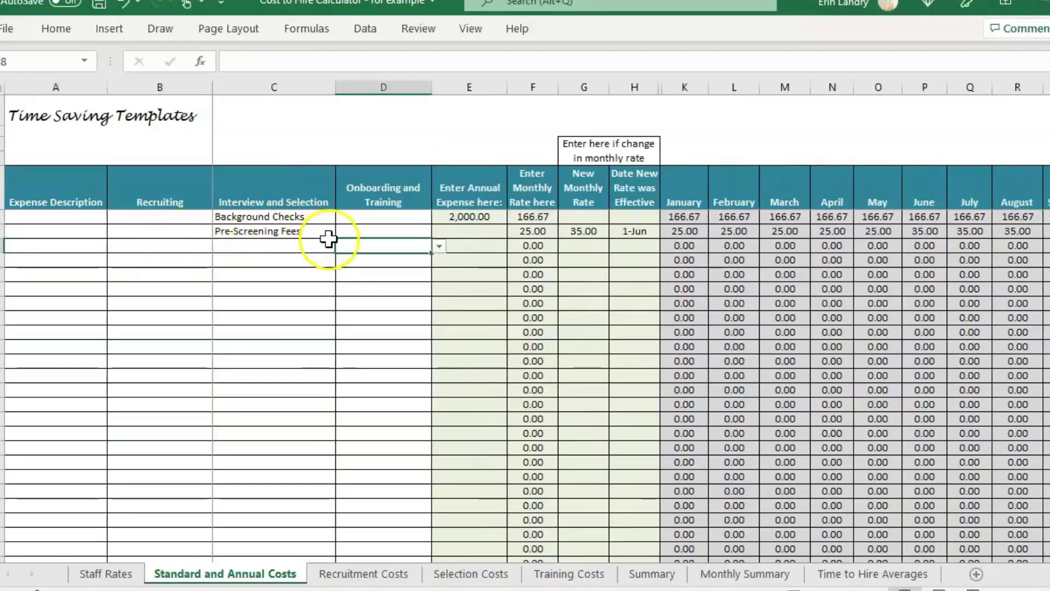
{"action": "left_click", "coordinate": [330, 245]}
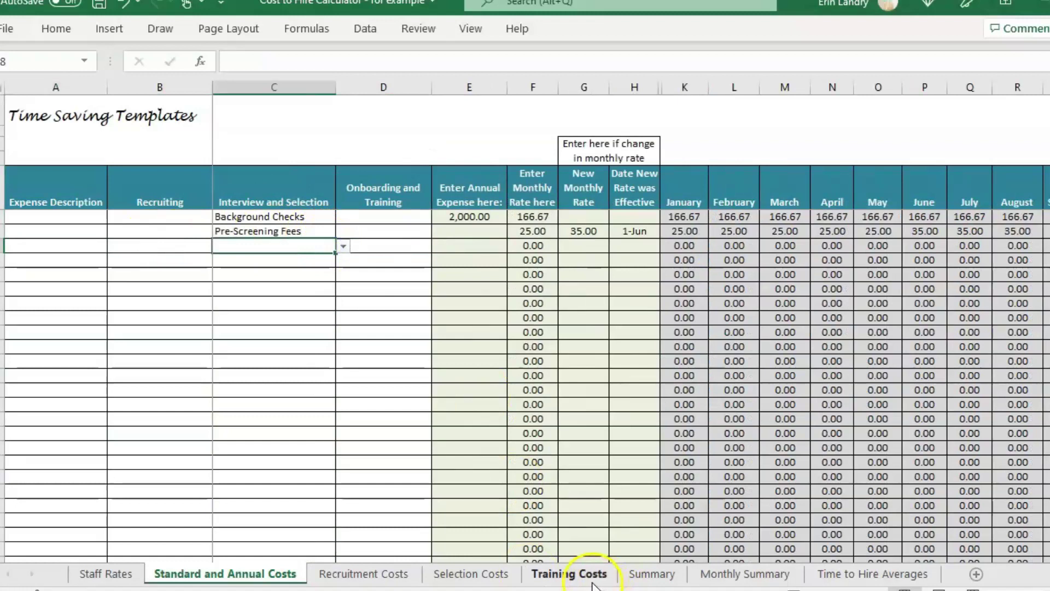
Step: Compare Selection Costs with the Background Checks and Pre-Screening Fees entries on Standard and Annual Costs
{"action": "left_click", "coordinate": [493, 576]}
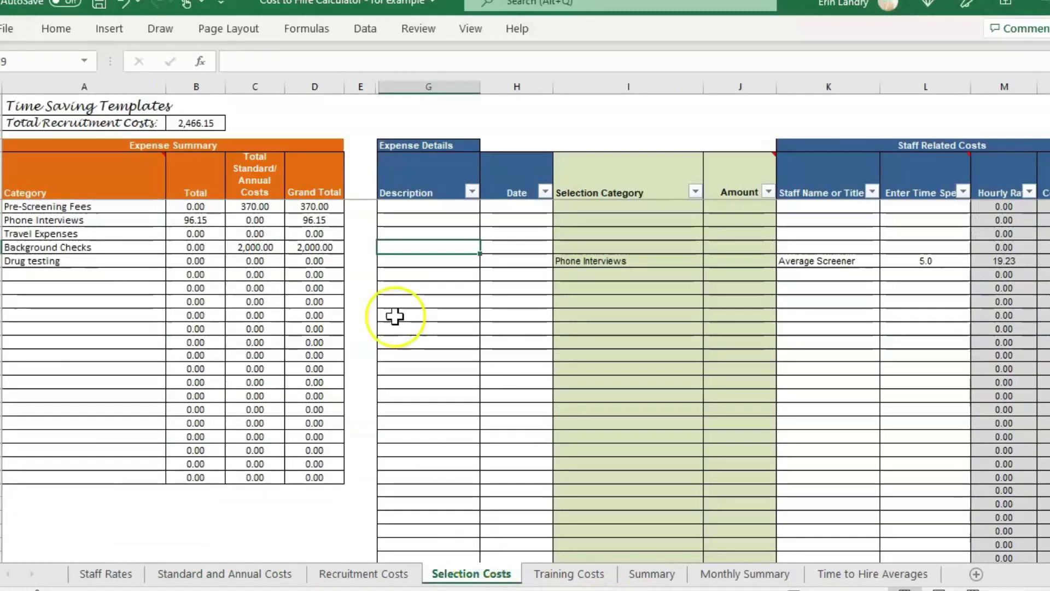
{"action": "left_click", "coordinate": [110, 189]}
{"action": "left_click", "coordinate": [379, 244]}
{"action": "left_click", "coordinate": [224, 574]}
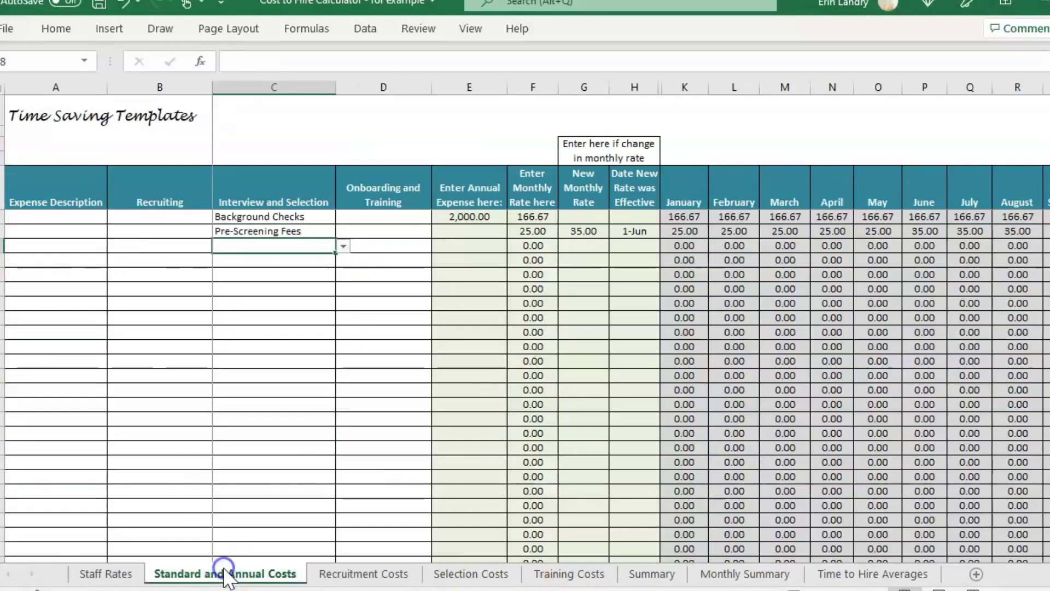
{"action": "left_click", "coordinate": [287, 219]}
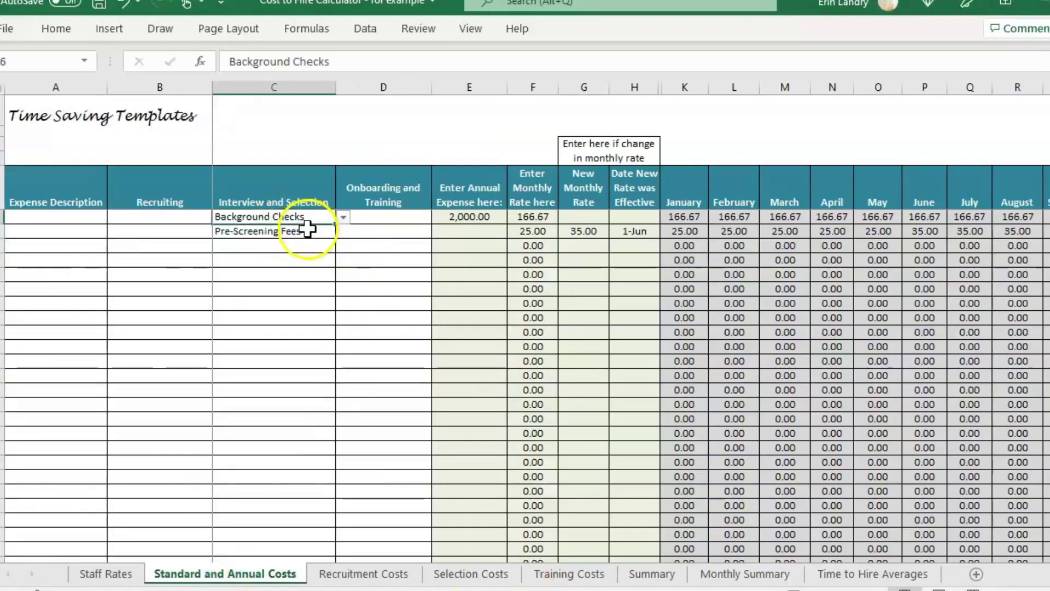
{"action": "left_click", "coordinate": [305, 229]}
{"action": "left_click", "coordinate": [276, 186]}
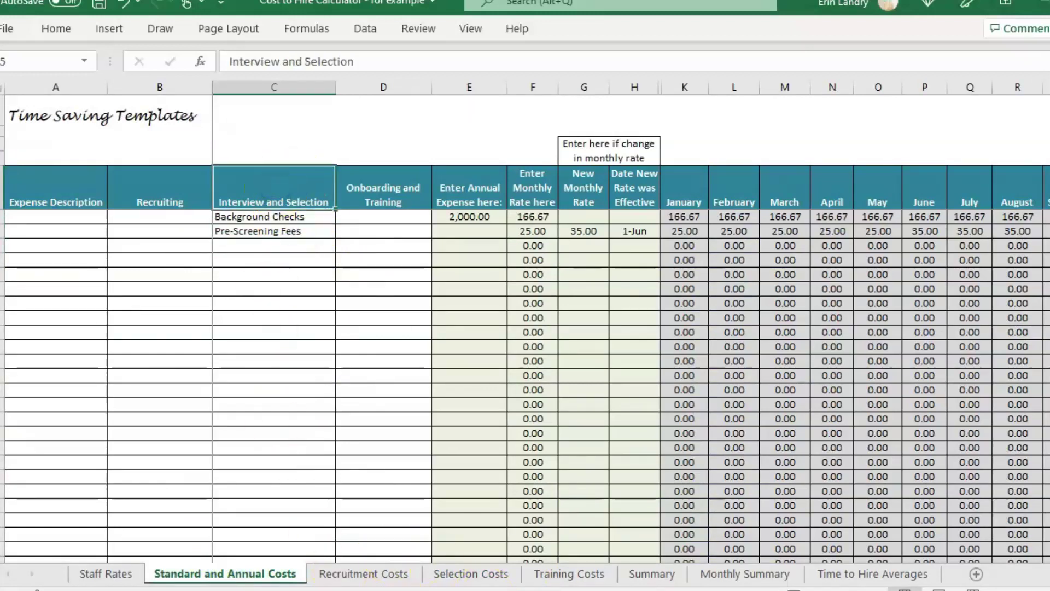
Step: Review Selection Costs' categories, Total Standard/Annual Costs and Grand Total, then open Time to Hire Averages
{"action": "left_click", "coordinate": [496, 574]}
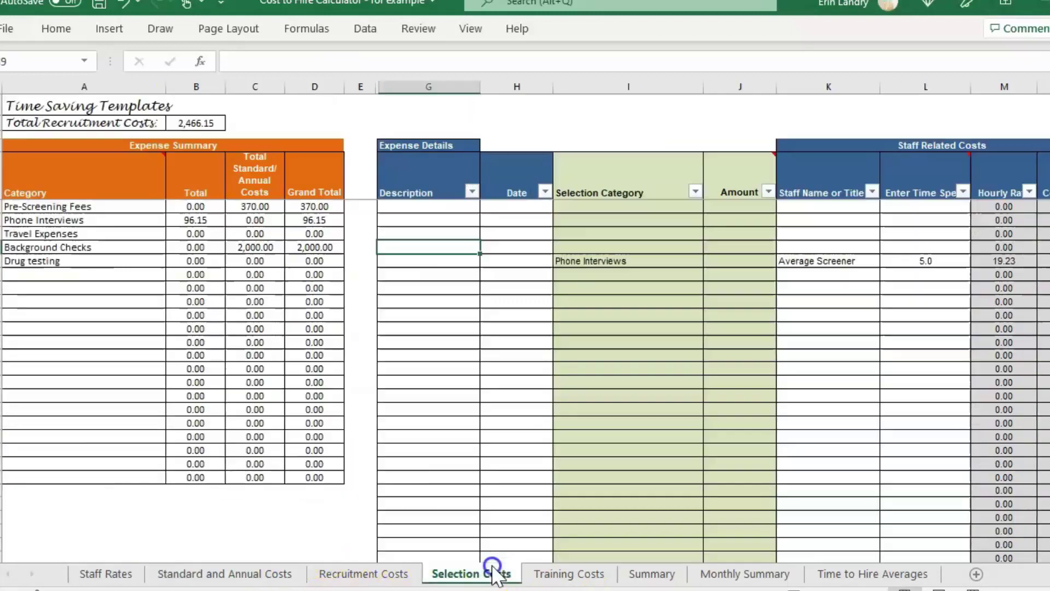
{"action": "left_click", "coordinate": [86, 238]}
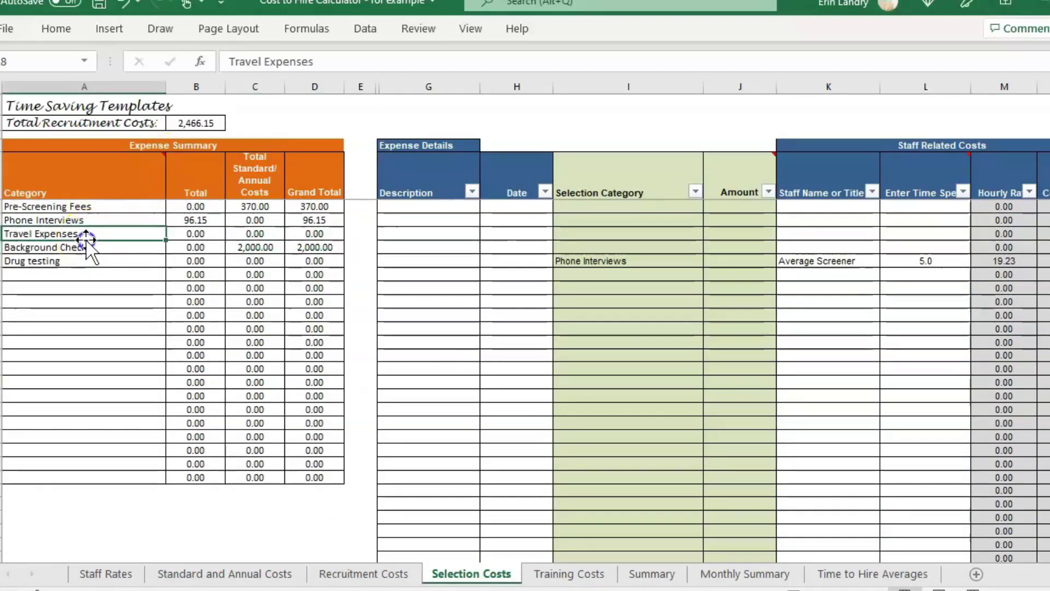
{"action": "left_click", "coordinate": [86, 247]}
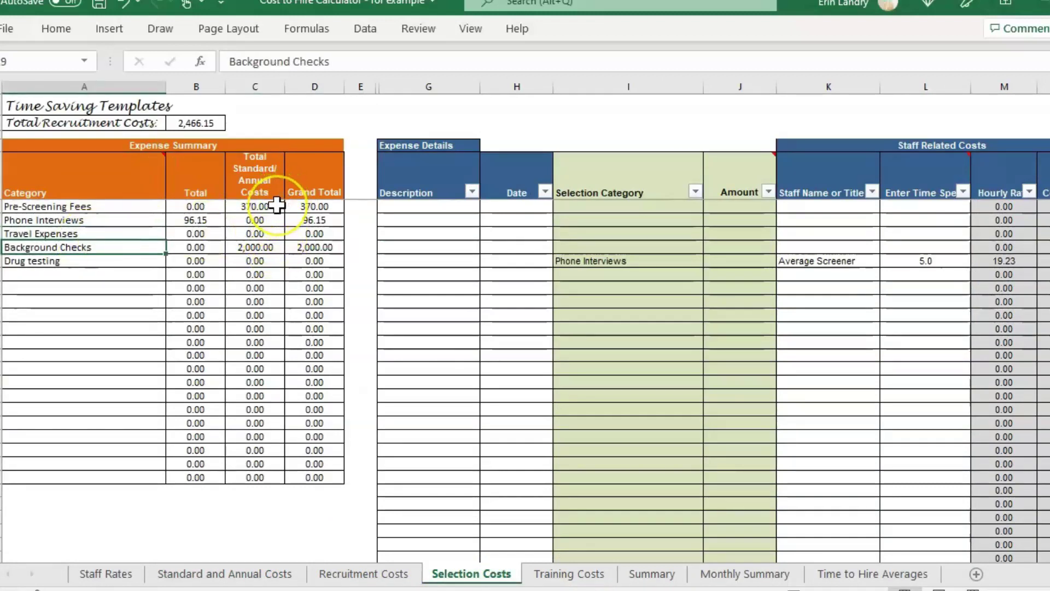
{"action": "left_click", "coordinate": [263, 170]}
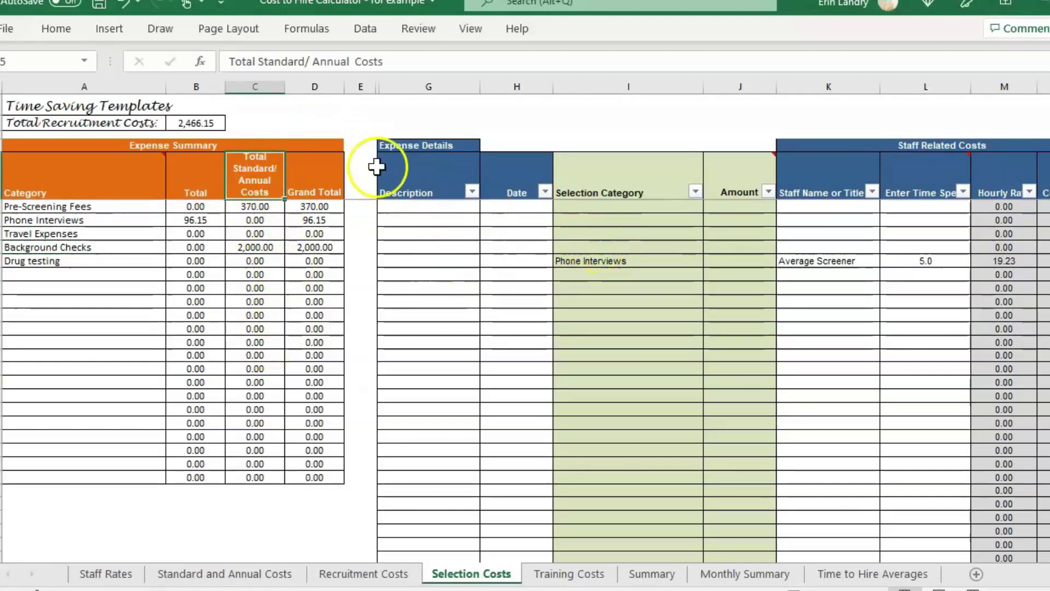
{"action": "left_click", "coordinate": [315, 77]}
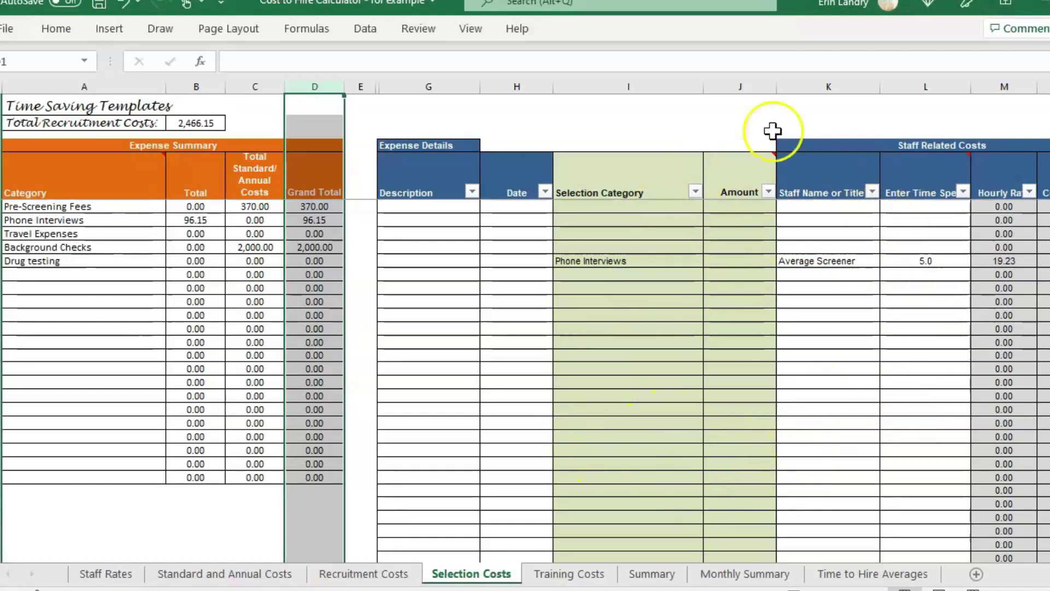
{"action": "left_click", "coordinate": [531, 355]}
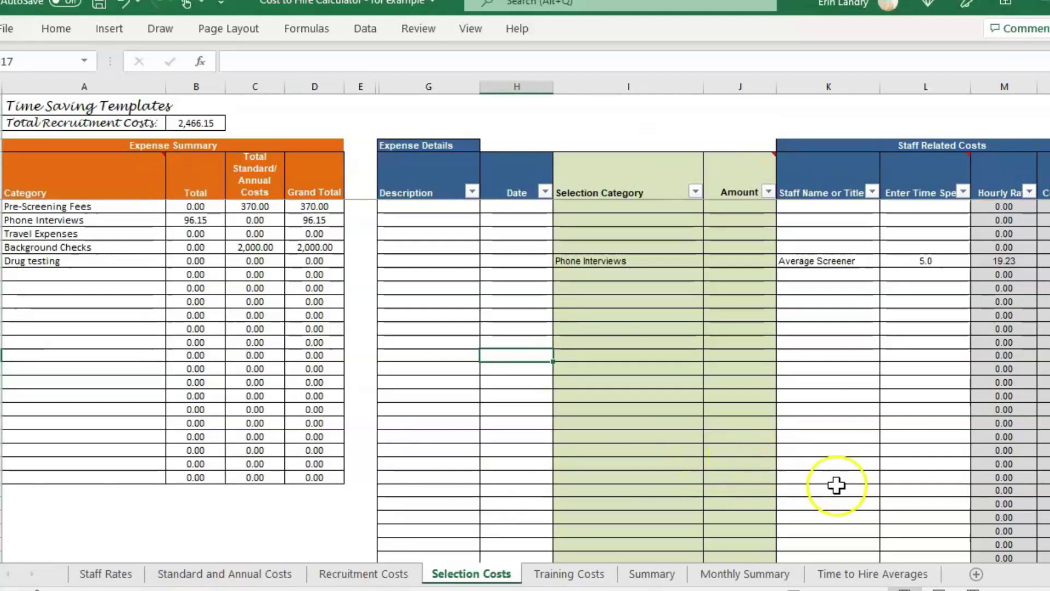
{"action": "left_click", "coordinate": [881, 576]}
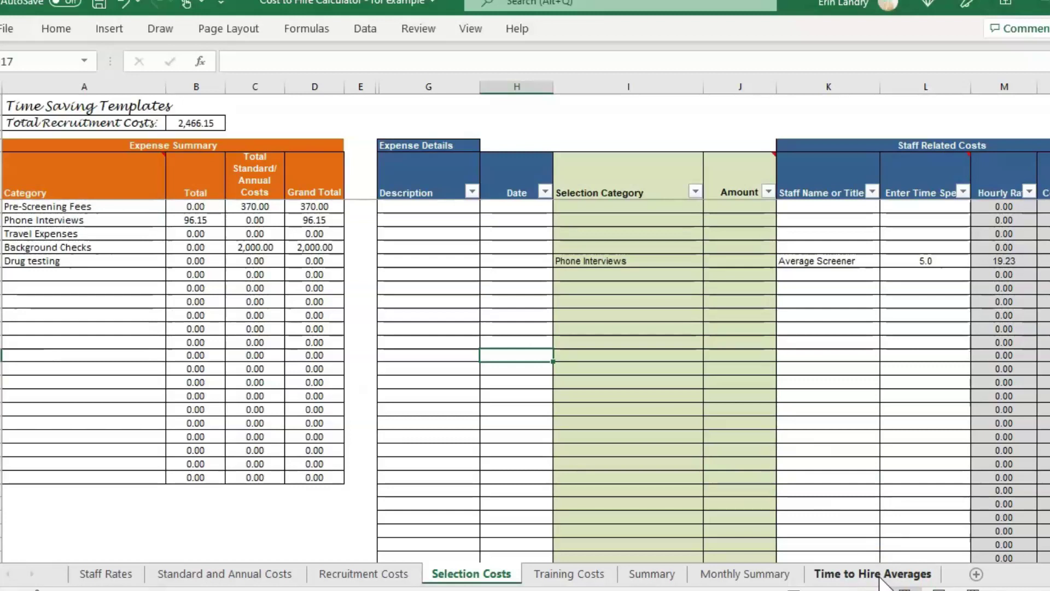
{"action": "left_click", "coordinate": [880, 575]}
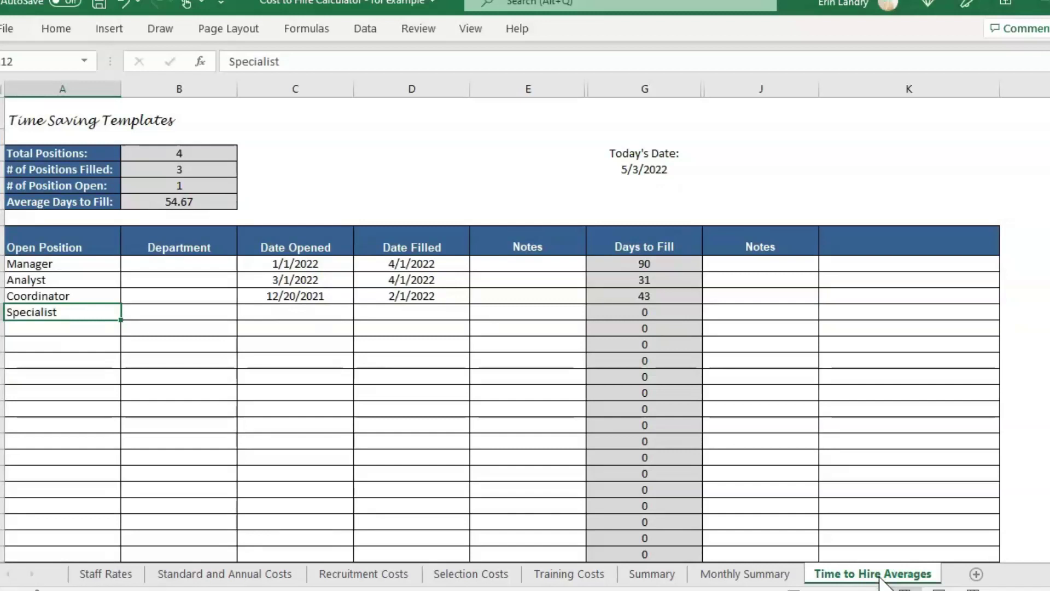
Step: Review the Manager through Specialist rows and Manager's dates, opened 1/1/2022 and filled 4/1/2022
{"action": "key", "text": "Tab"}
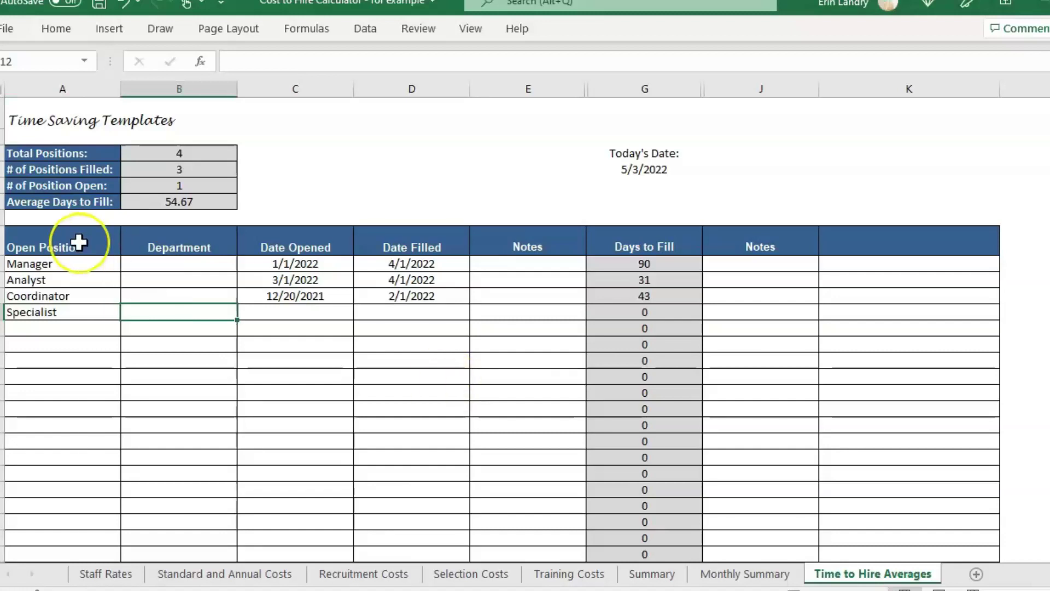
{"action": "key", "text": "Left"}
{"action": "left_click_drag", "start_coordinate": [38, 265], "coordinate": [537, 324]}
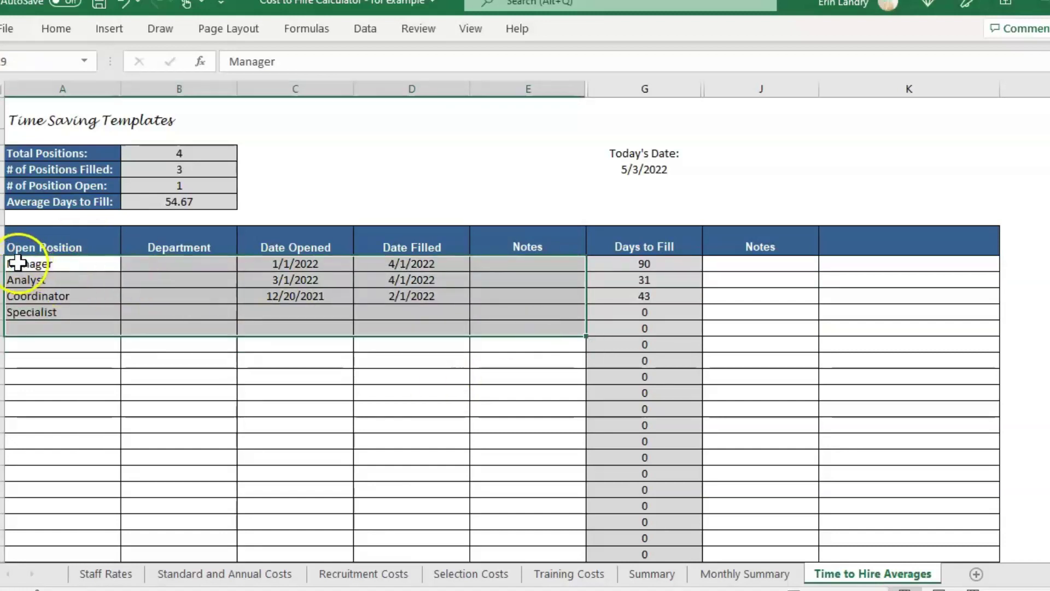
{"action": "left_click", "coordinate": [22, 263]}
{"action": "key", "text": "Down"}
{"action": "key", "text": "Down"}
{"action": "key", "text": "Right"}
{"action": "key", "text": "Right"}
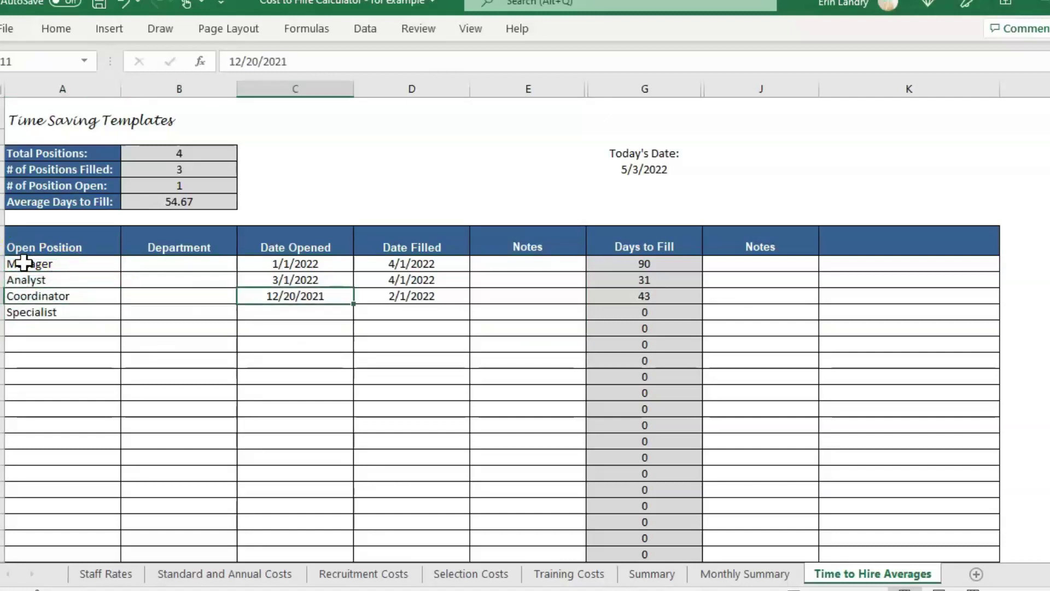
{"action": "key", "text": "Up"}
{"action": "key", "text": "Up"}
{"action": "key", "text": "Up"}
{"action": "key", "text": "Down"}
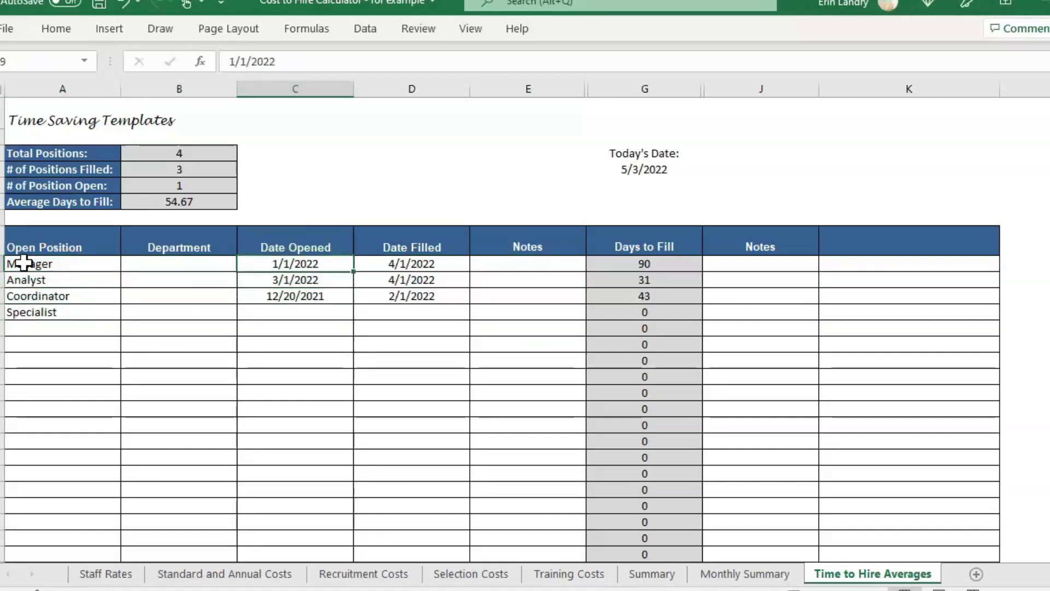
{"action": "key", "text": "Right"}
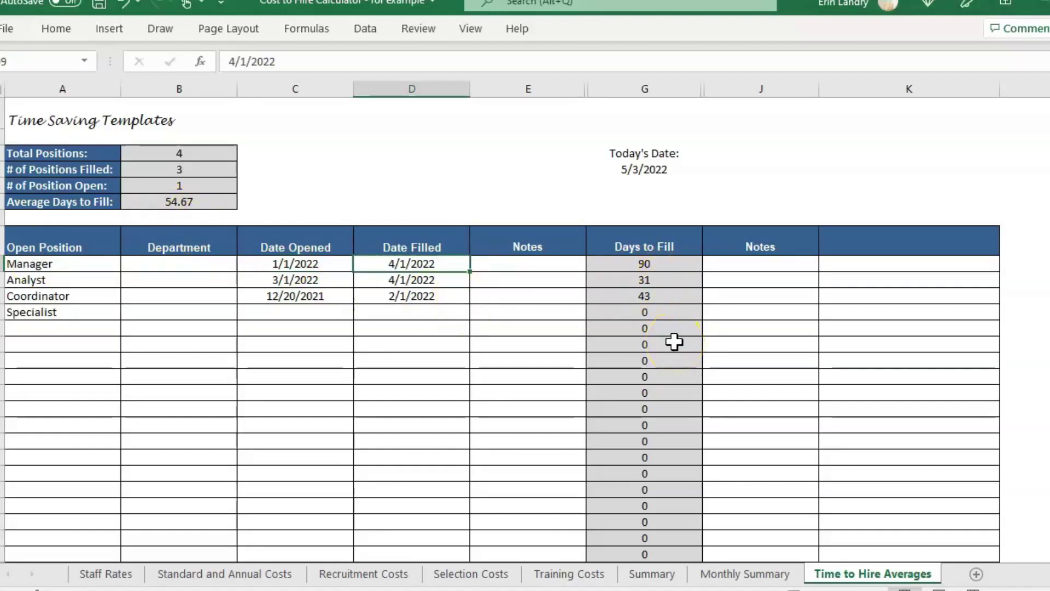
Step: Look over the Total Positions and # of Positions Filled summary figures
{"action": "left_click", "coordinate": [268, 154]}
{"action": "key", "text": "Down"}
{"action": "key", "text": "Down"}
{"action": "key", "text": "Down"}
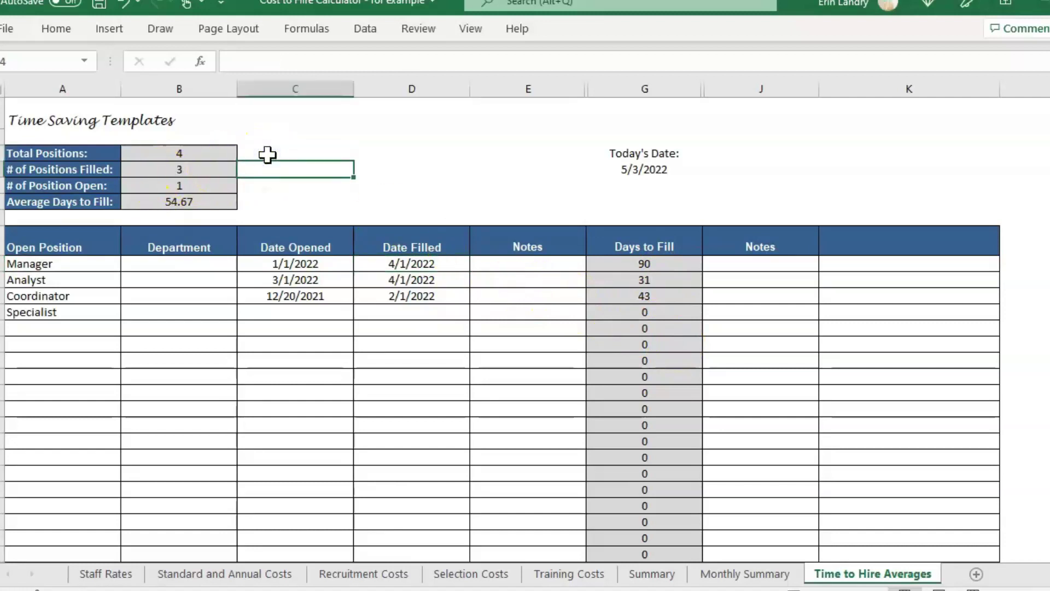
{"action": "key", "text": "Down"}
{"action": "key", "text": "Down"}
{"action": "key", "text": "Down"}
{"action": "key", "text": "Up"}
{"action": "key", "text": "Up"}
{"action": "key", "text": "Up"}
{"action": "key", "text": "Up"}
{"action": "key", "text": "Up"}
{"action": "key", "text": "Up"}
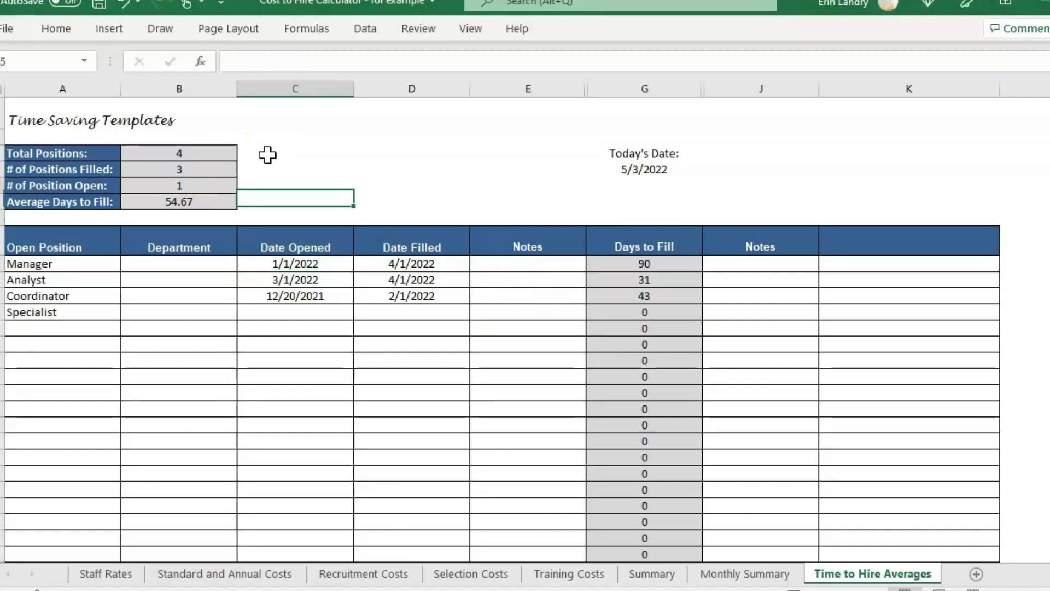
{"action": "key", "text": "Down"}
{"action": "key", "text": "Down"}
Step: Enter the Specialist's Date Opened 3/1 and Date Filled 5/3
{"action": "left_click", "coordinate": [94, 296]}
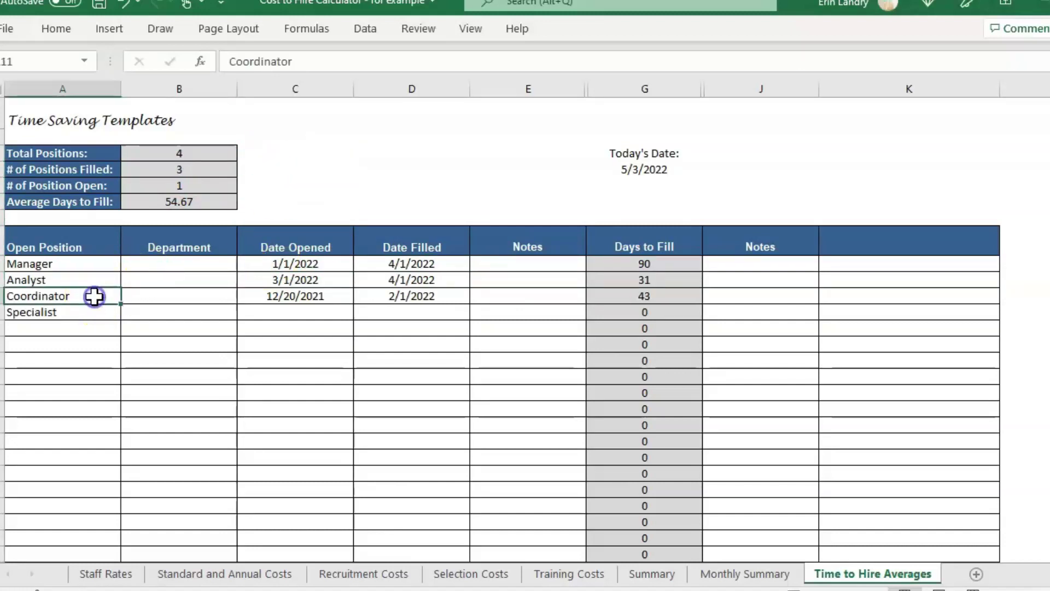
{"action": "key", "text": "Down"}
{"action": "key", "text": "Right"}
{"action": "key", "text": "Right"}
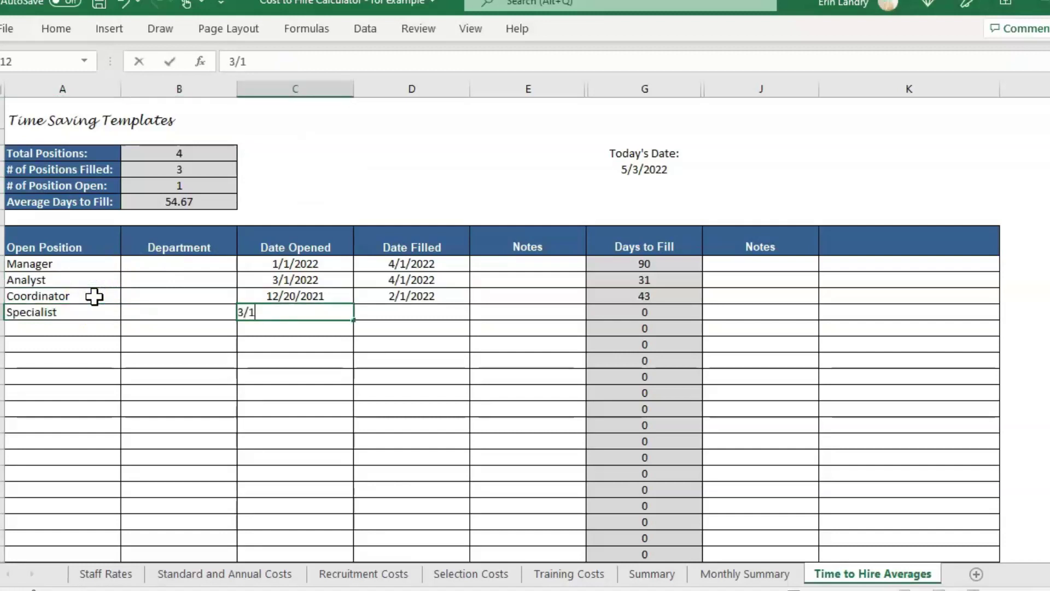
{"action": "type", "text": "3/1"}
{"action": "key", "text": "Return"}
{"action": "key", "text": "Up"}
{"action": "key", "text": "Right"}
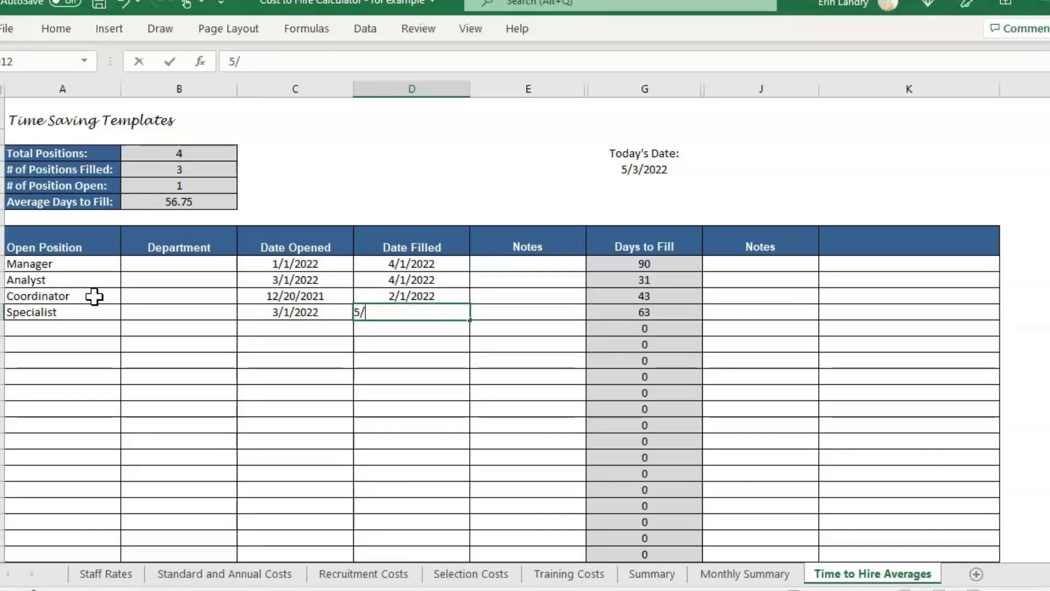
{"action": "key", "text": "Return"}
{"action": "key", "text": "Up"}
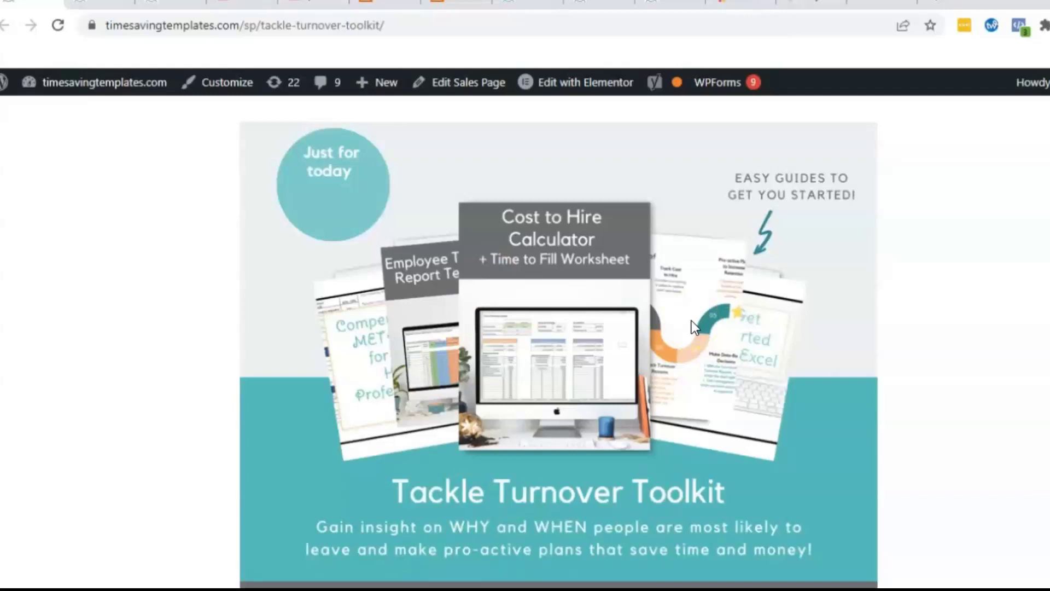
Step: Scroll through the Tackle Turnover Toolkit bundle, led by the Cost to Hire Calculator and Time to Fill Worksheet
{"action": "scroll", "coordinate": [676, 439], "scroll_direction": "down", "scroll_amount": 15}
{"action": "scroll", "coordinate": [626, 437], "scroll_direction": "down", "scroll_amount": 2}
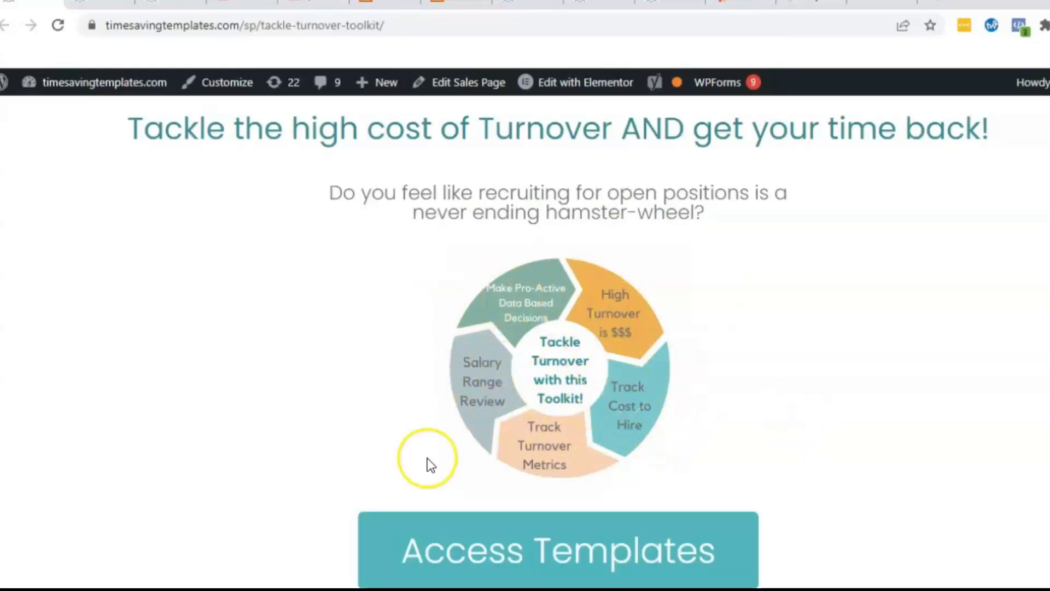
{"action": "scroll", "coordinate": [638, 357], "scroll_direction": "down", "scroll_amount": 15}
{"action": "scroll", "coordinate": [639, 383], "scroll_direction": "down", "scroll_amount": 10}
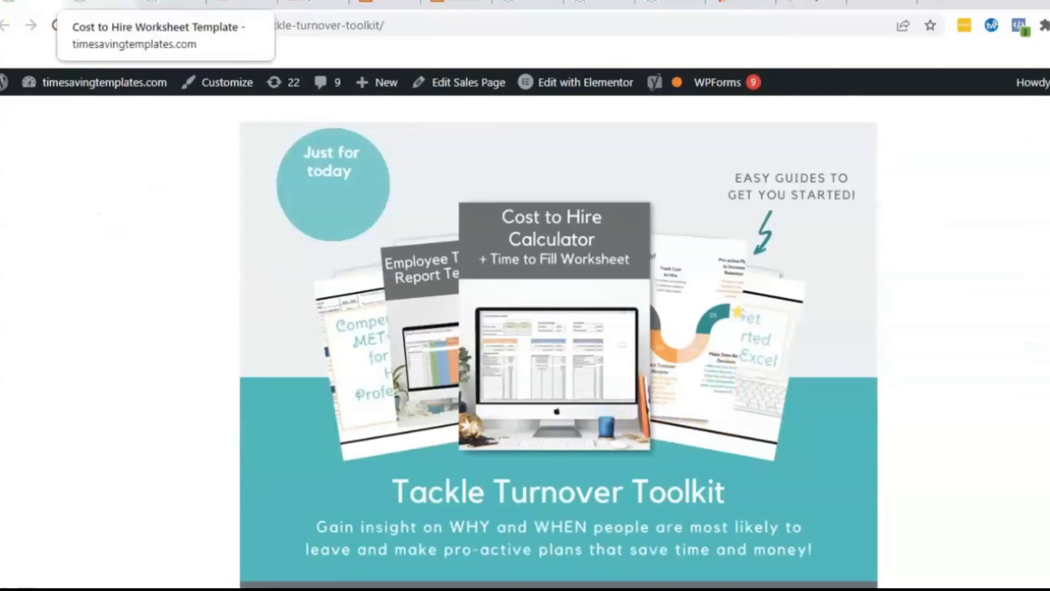
{"action": "left_click", "coordinate": [99, 3]}
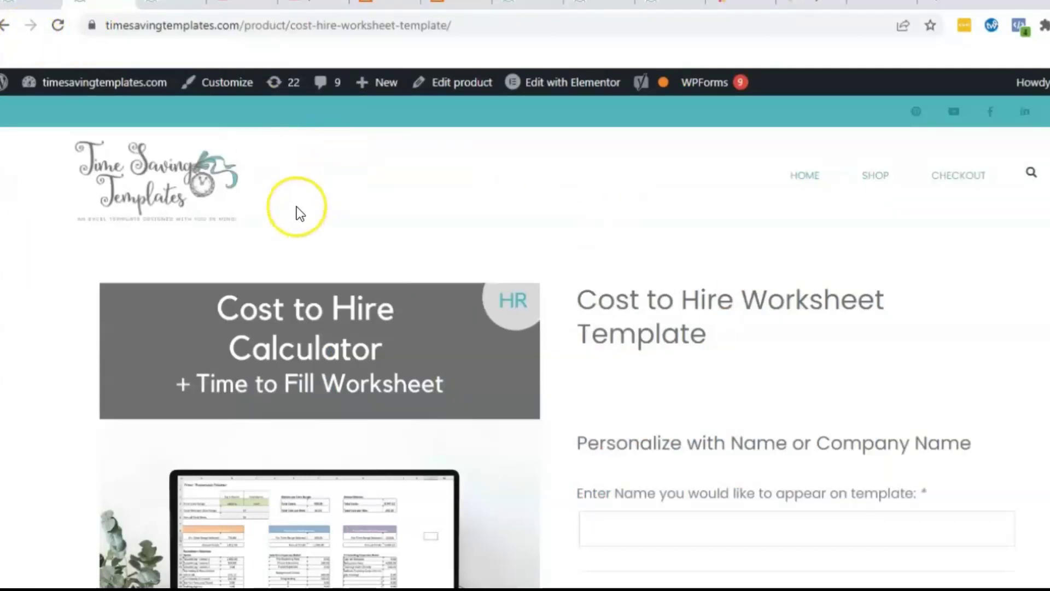
{"action": "mouse_move", "coordinate": [885, 174]}
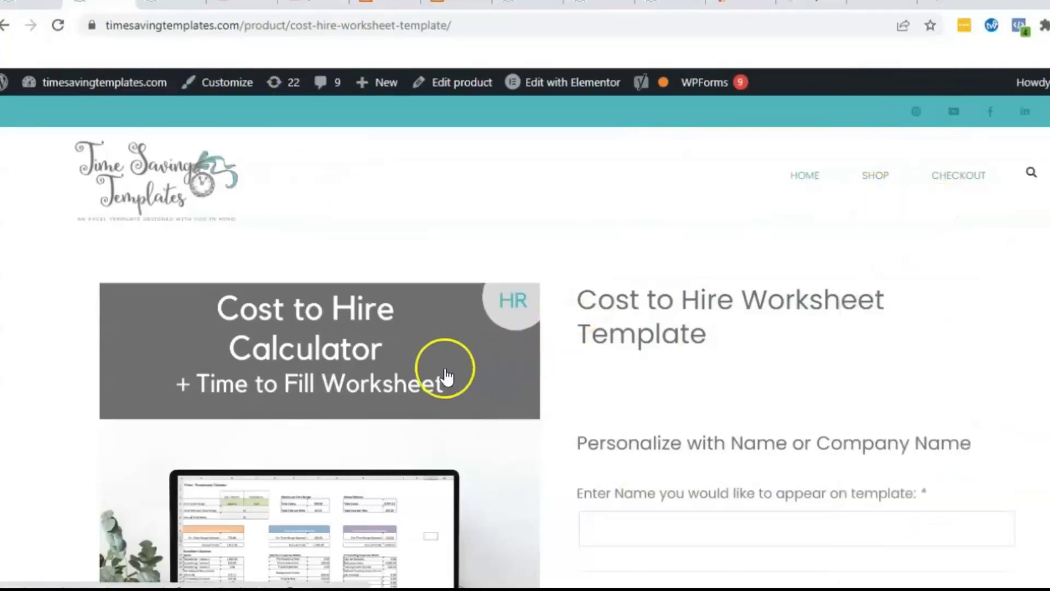
{"action": "scroll", "coordinate": [690, 176], "scroll_direction": "down", "scroll_amount": 3}
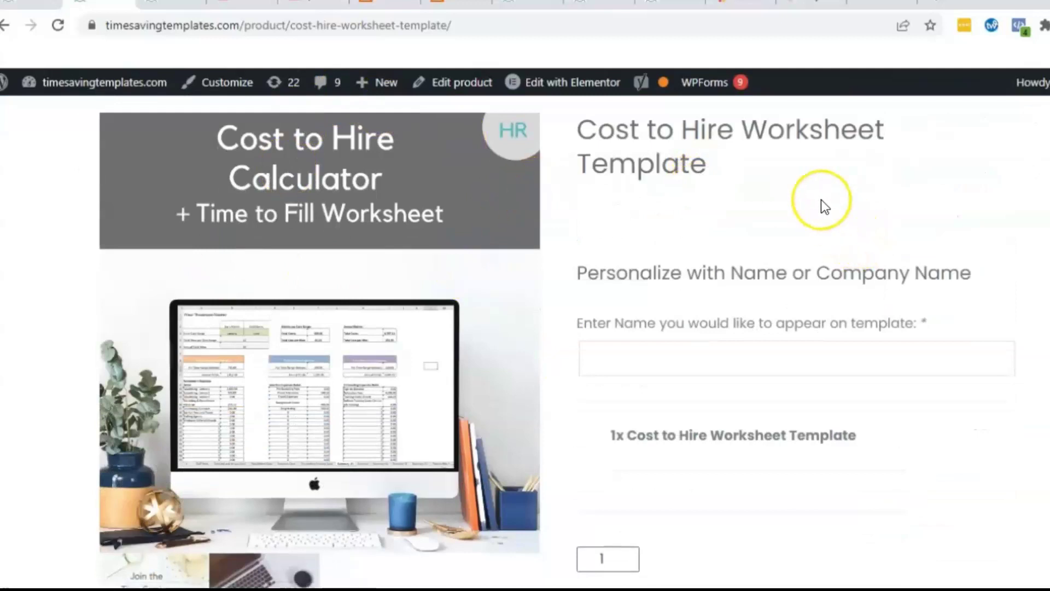
{"action": "mouse_move", "coordinate": [463, 589]}
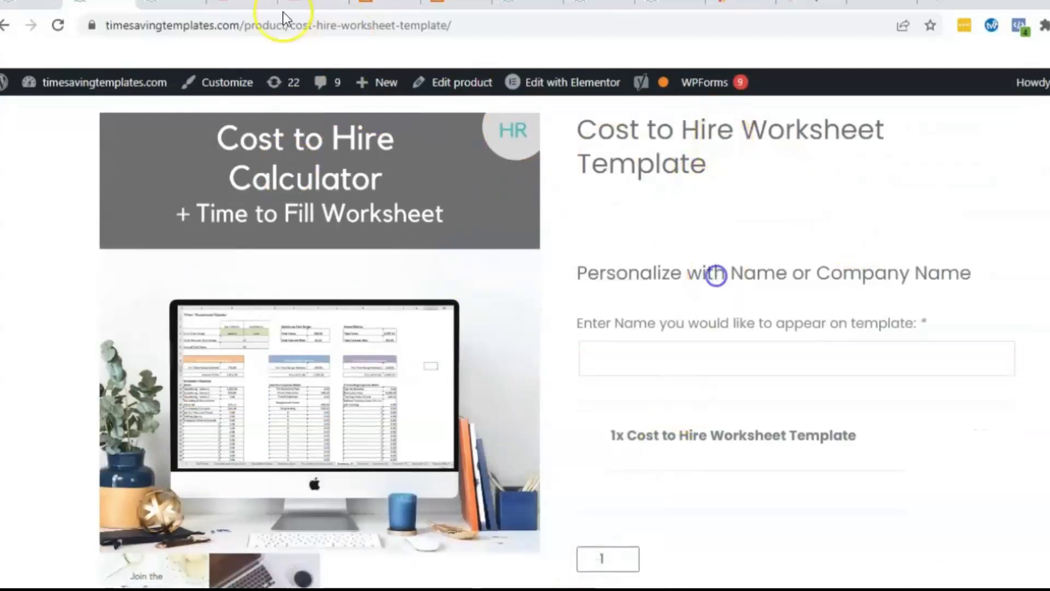
{"action": "left_click", "coordinate": [30, 5]}
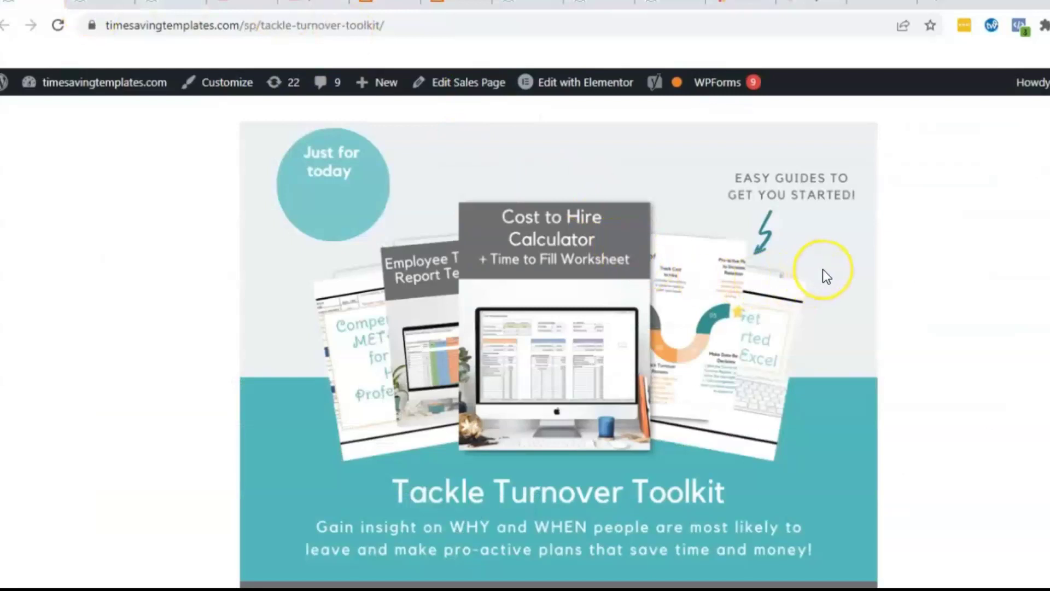